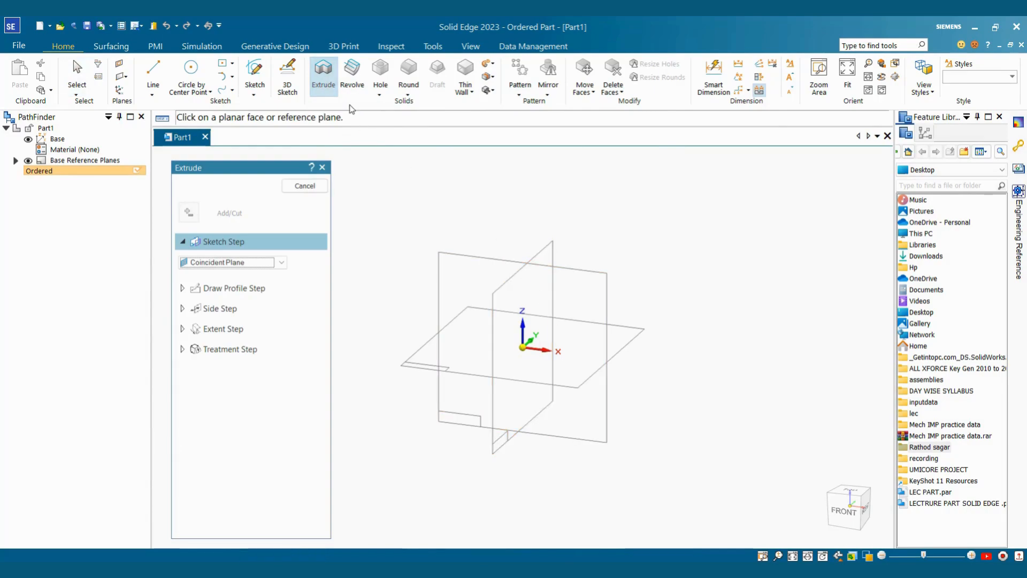
Start an extrusion sketch on the horizontal base plane and draw a rectangle about 117 by 77 mm centred on the origin
{"action": "left_click", "coordinate": [642, 338]}
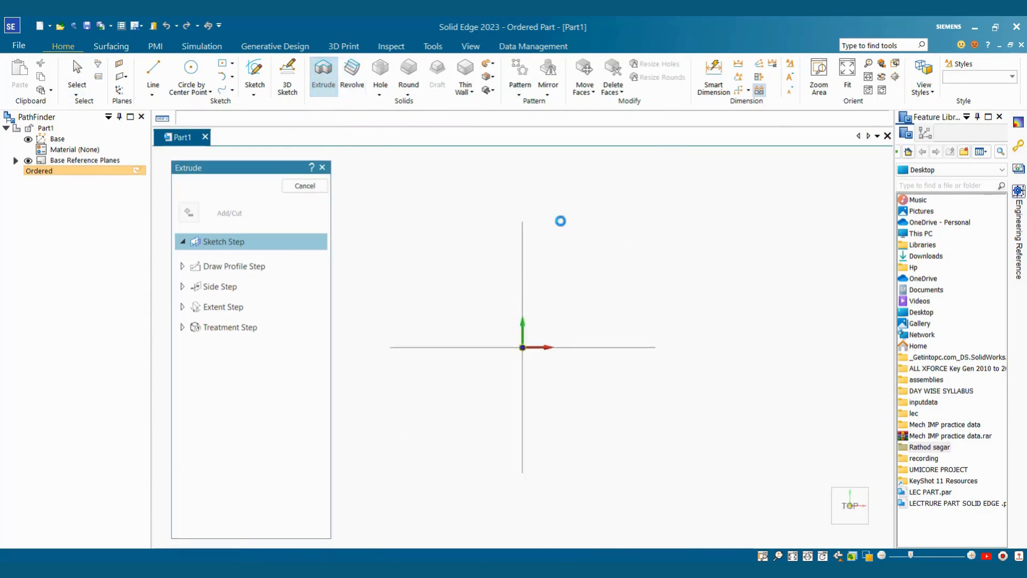
{"action": "left_click", "coordinate": [241, 63]}
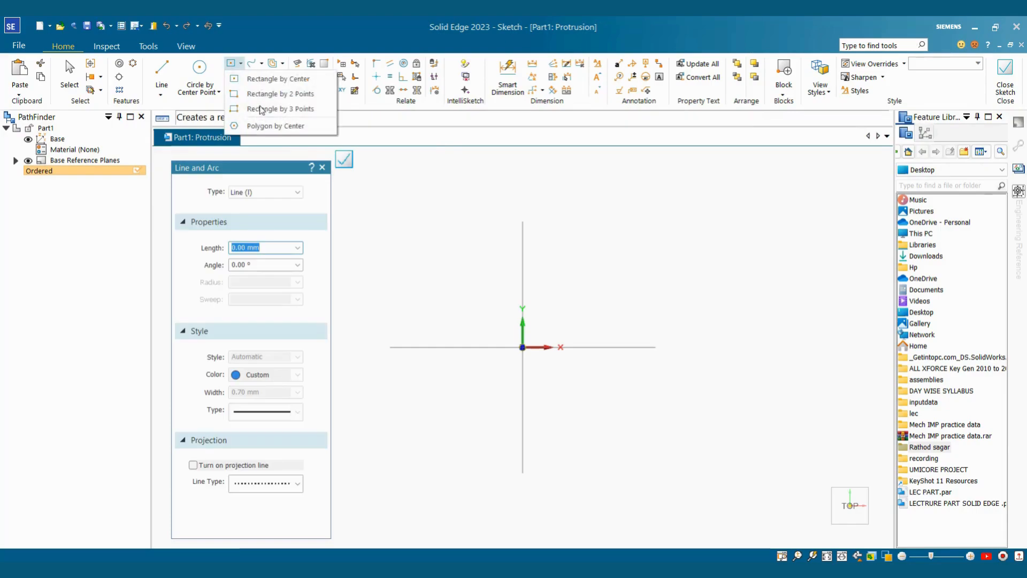
{"action": "left_click", "coordinate": [279, 79]}
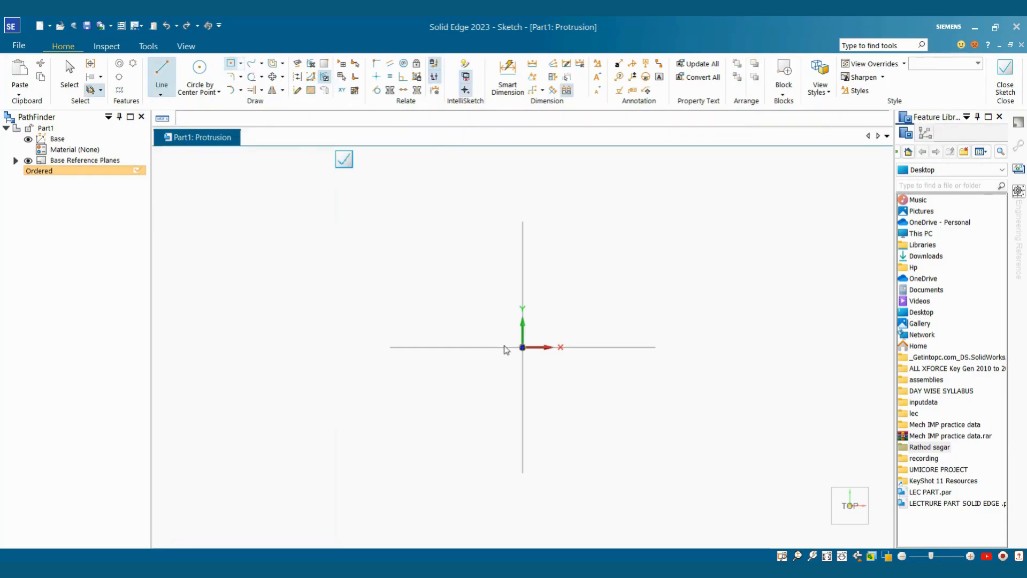
{"action": "left_click", "coordinate": [522, 348]}
{"action": "left_click", "coordinate": [659, 436]}
Dimension the rectangle to 120 mm wide and 80 mm high
{"action": "left_click", "coordinate": [507, 77]}
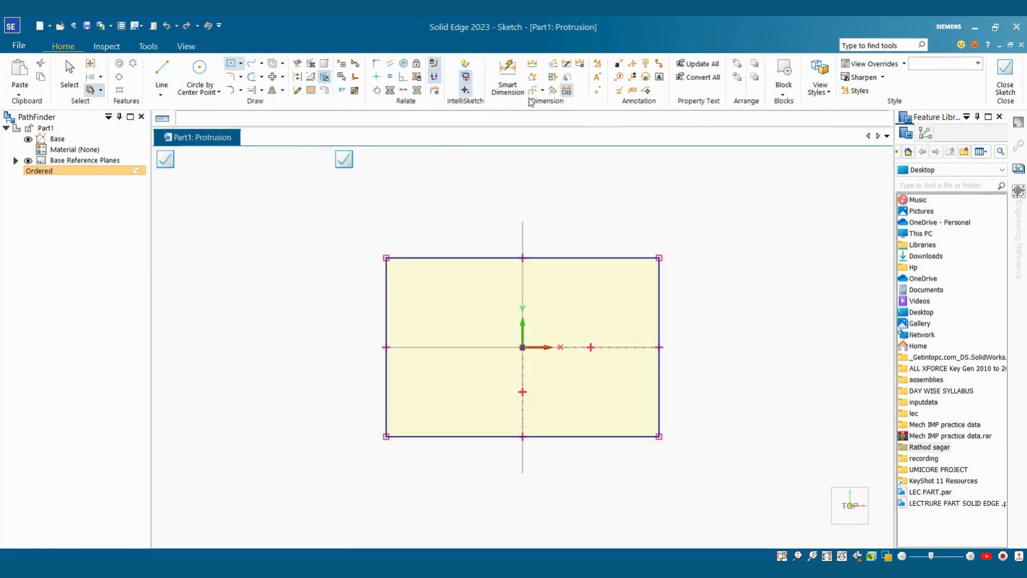
{"action": "left_click", "coordinate": [386, 280]}
{"action": "left_click", "coordinate": [660, 304]}
{"action": "left_click", "coordinate": [640, 245]}
{"action": "type", "text": "120"}
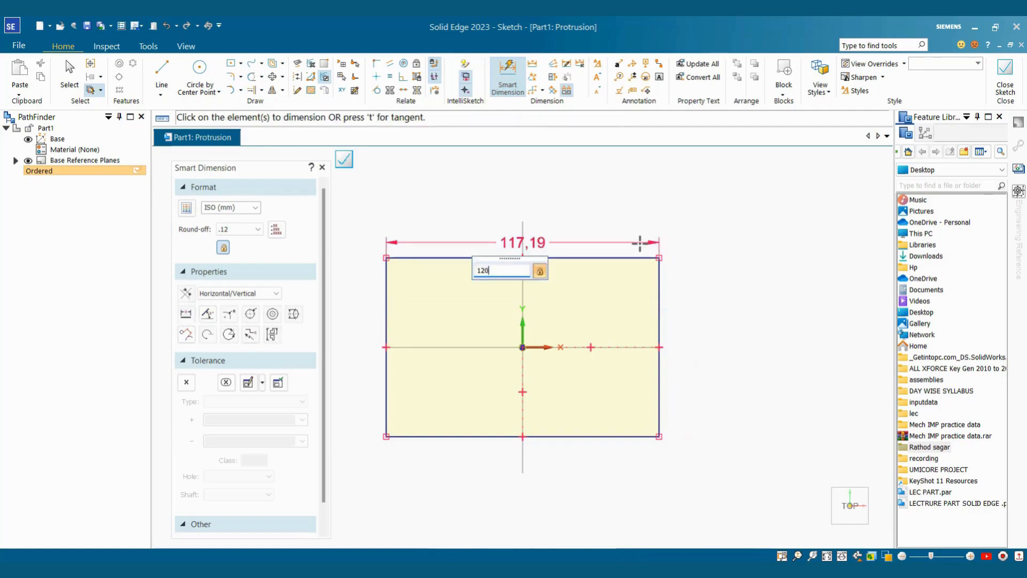
{"action": "key", "text": "Return"}
{"action": "left_click", "coordinate": [626, 259]}
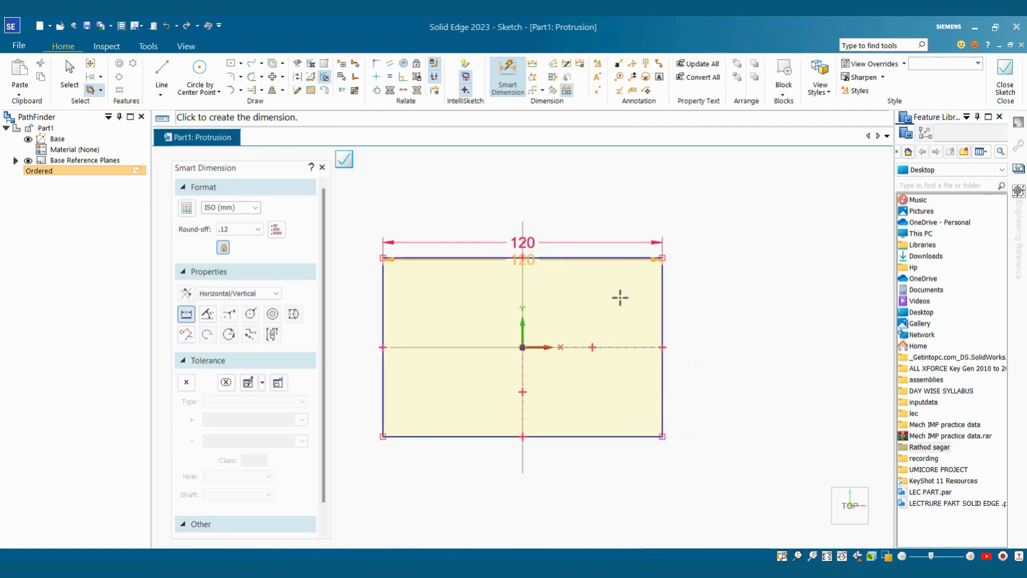
{"action": "left_click", "coordinate": [601, 434]}
{"action": "left_click", "coordinate": [693, 380]}
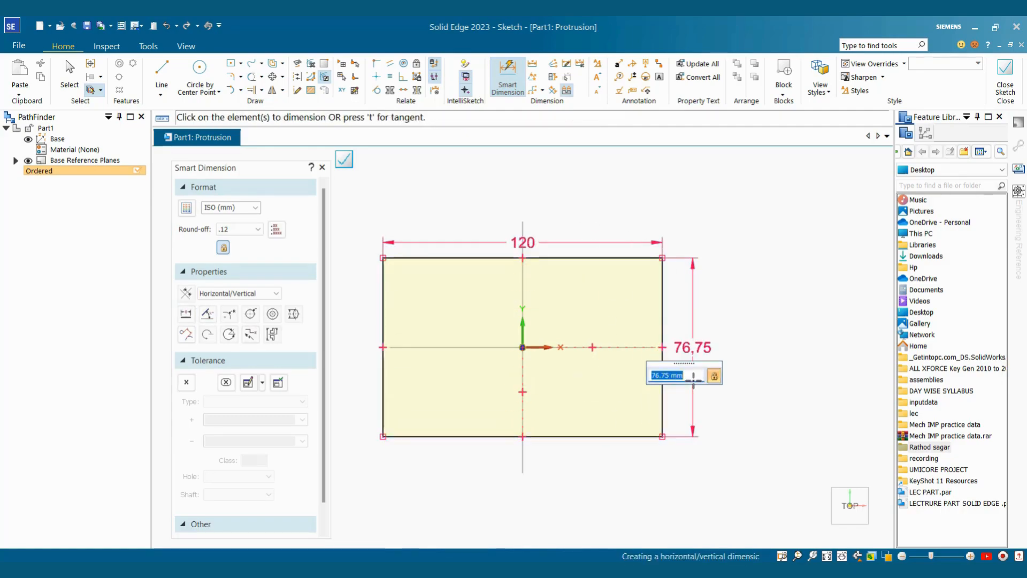
{"action": "type", "text": "80"}
{"action": "key", "text": "Return"}
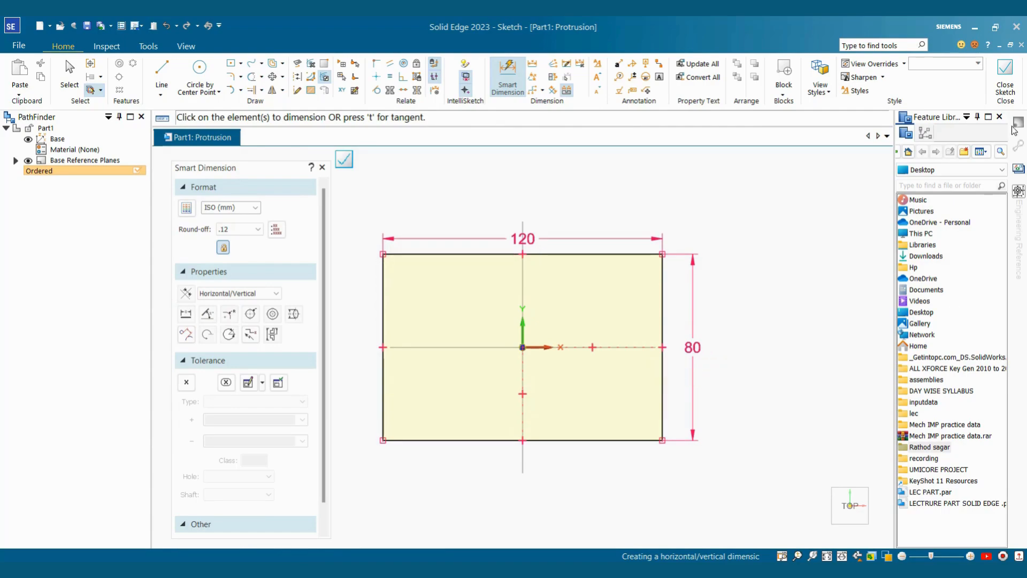
Close the sketch and extrude the rectangle 90 mm upward to one side of the plane
{"action": "left_click", "coordinate": [1005, 74]}
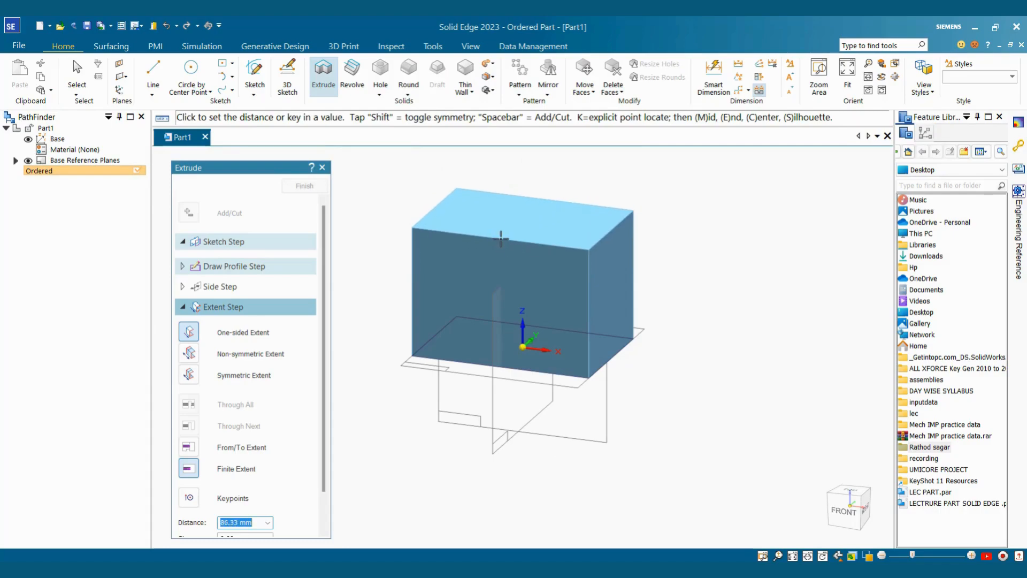
{"action": "type", "text": "90"}
{"action": "key", "text": "Return"}
{"action": "left_click", "coordinate": [501, 239]}
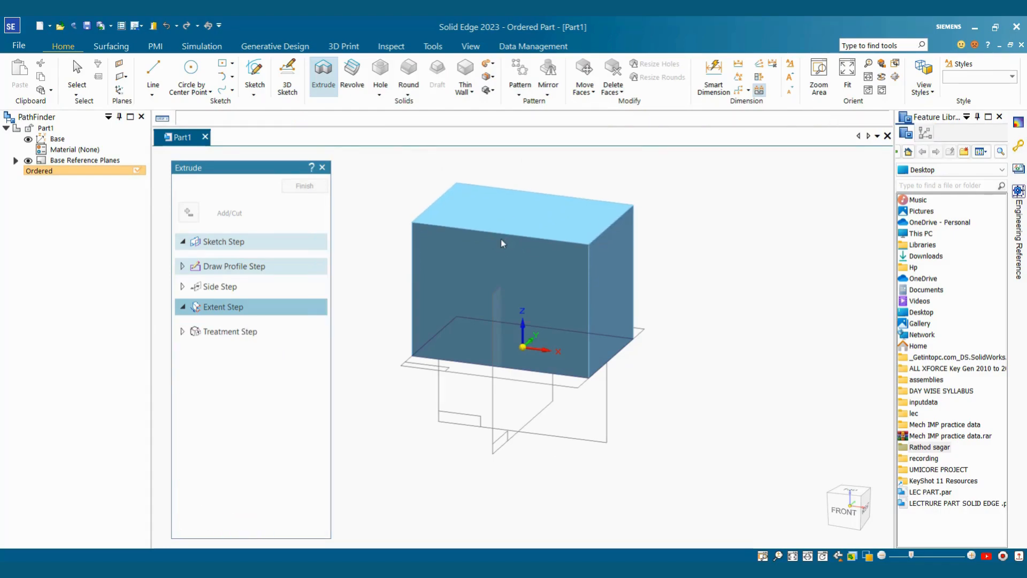
{"action": "key", "text": "Escape"}
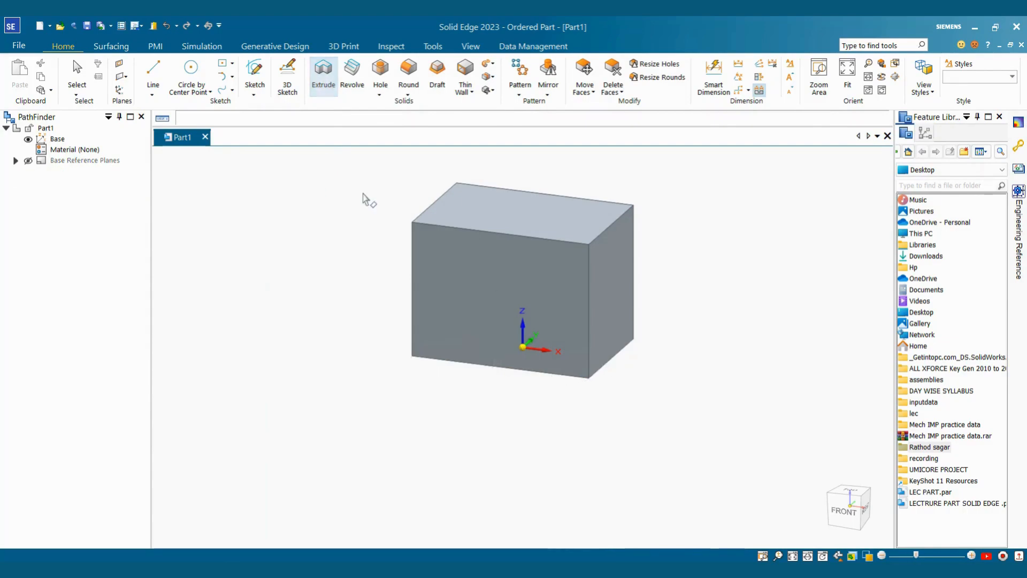
{"action": "middle_click_drag", "start_coordinate": [488, 257], "coordinate": [589, 176]}
{"action": "scroll", "coordinate": [524, 260], "scroll_direction": "up", "scroll_amount": 2}
{"action": "scroll", "coordinate": [526, 258], "scroll_direction": "down", "scroll_amount": 1}
{"action": "scroll", "coordinate": [588, 172], "scroll_direction": "up", "scroll_amount": 3}
{"action": "scroll", "coordinate": [592, 231], "scroll_direction": "down", "scroll_amount": 3}
{"action": "mouse_move", "coordinate": [599, 247]}
{"action": "middle_mouse_down"}
{"action": "mouse_move", "coordinate": [600, 233]}
{"action": "mouse_move", "coordinate": [601, 245]}
{"action": "middle_mouse_up"}
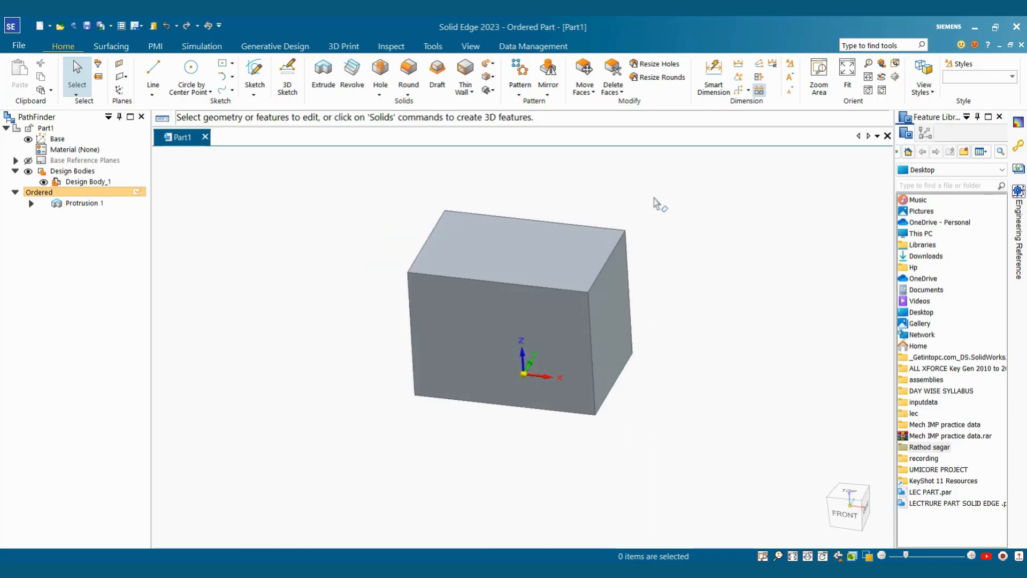
Round the block's top front edge with a 7 mm radius using the Edge/Corner selection type
{"action": "left_click", "coordinate": [407, 97]}
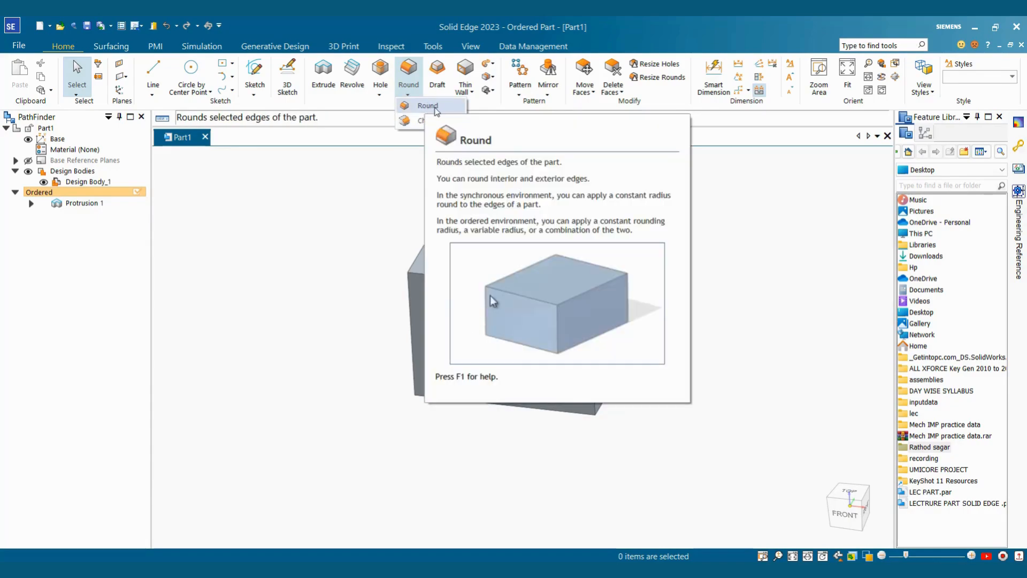
{"action": "left_click", "coordinate": [435, 108]}
{"action": "left_click", "coordinate": [222, 245]}
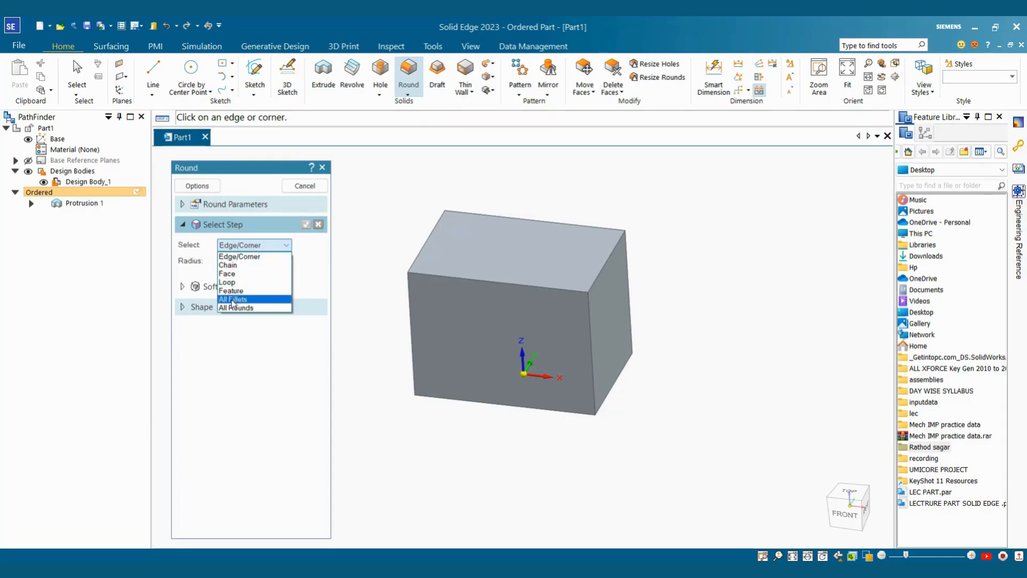
{"action": "left_click", "coordinate": [245, 257]}
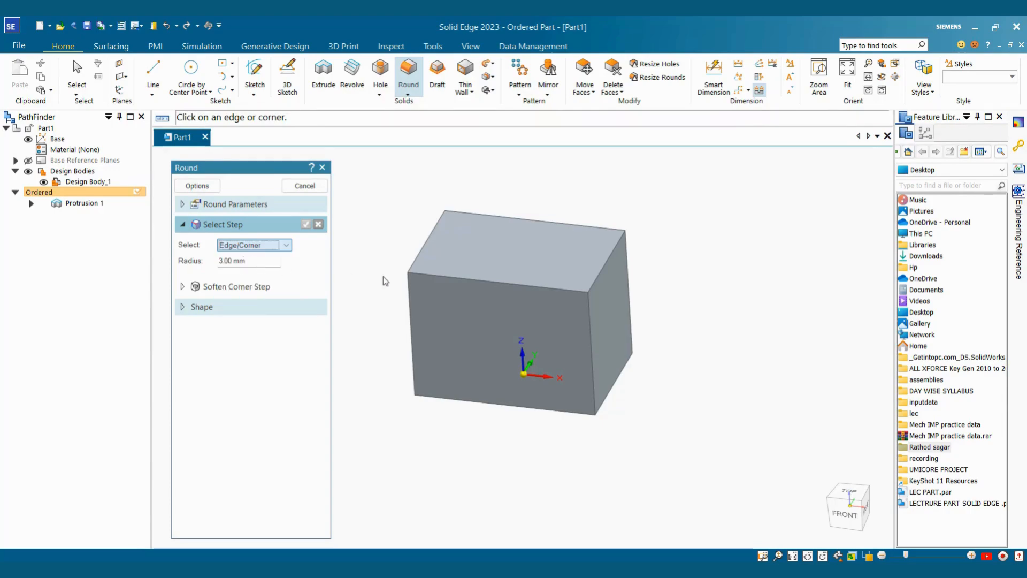
{"action": "left_click", "coordinate": [456, 280]}
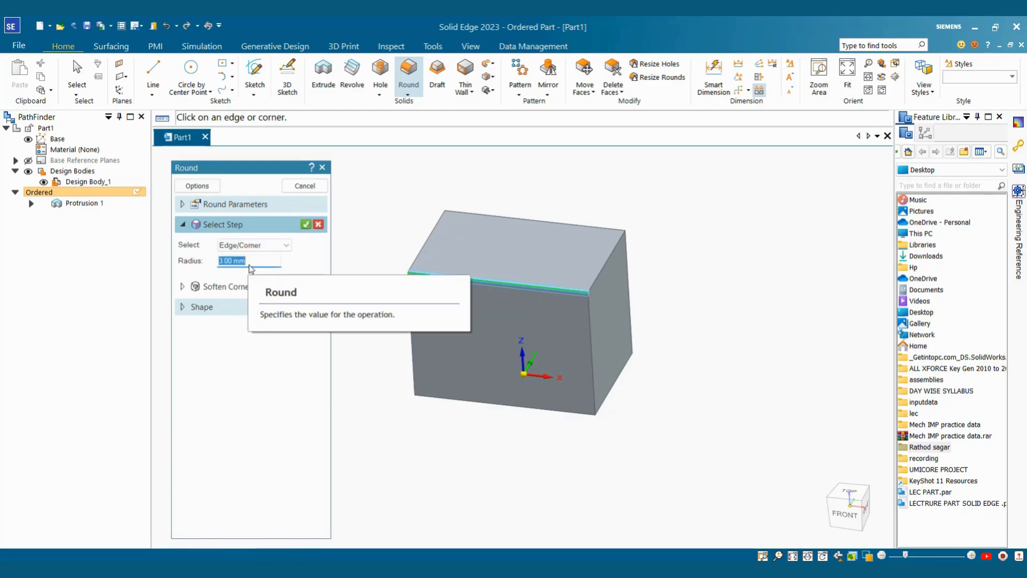
{"action": "type", "text": "7"}
{"action": "key", "text": "Return"}
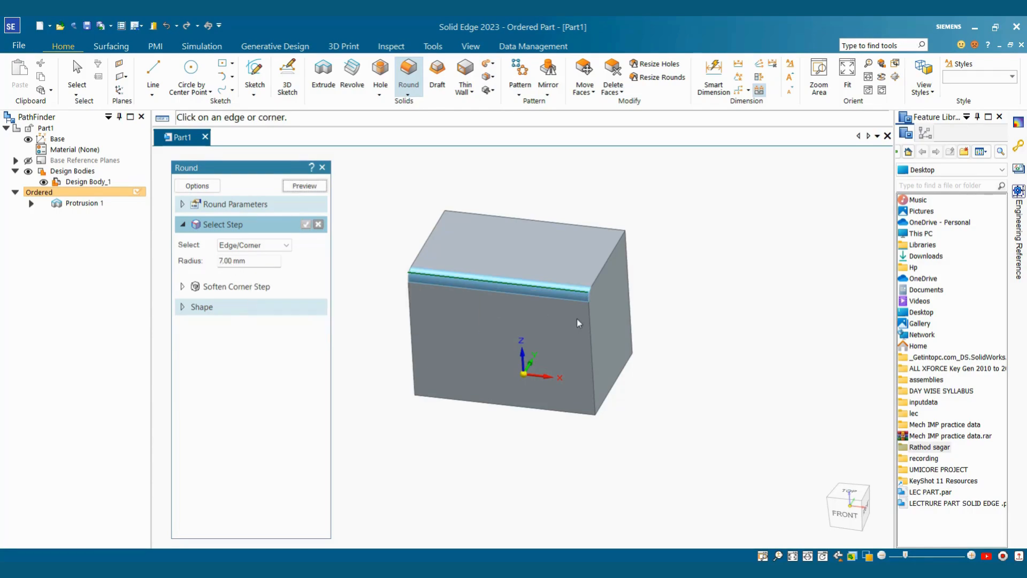
Switch to Chain selection and add the front right vertical edge and the three remaining top edges to the round
{"action": "middle_click_drag", "start_coordinate": [639, 290], "coordinate": [503, 276]}
{"action": "scroll", "coordinate": [480, 258], "scroll_direction": "up", "scroll_amount": 3}
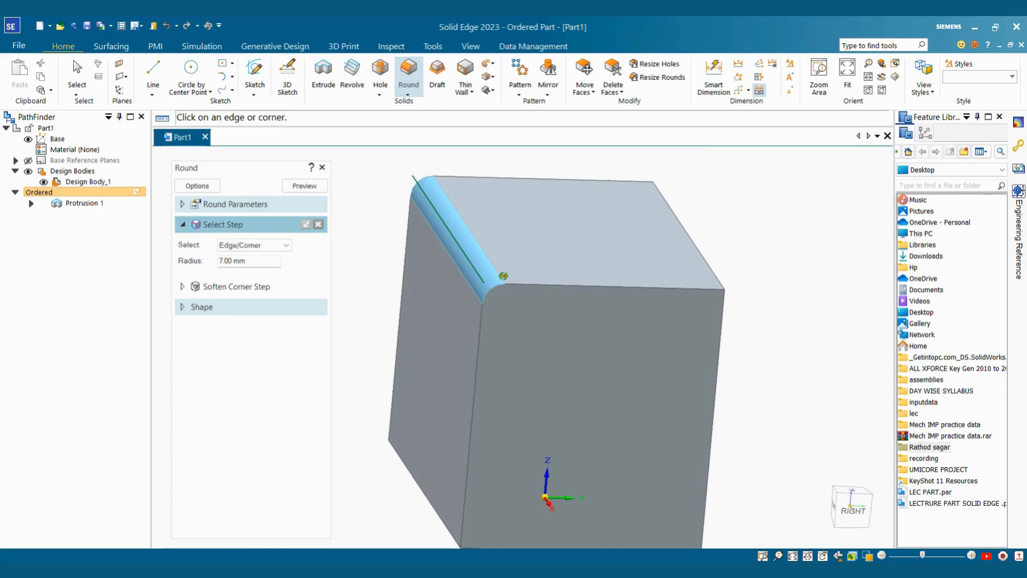
{"action": "left_click", "coordinate": [256, 246]}
{"action": "left_click", "coordinate": [235, 269]}
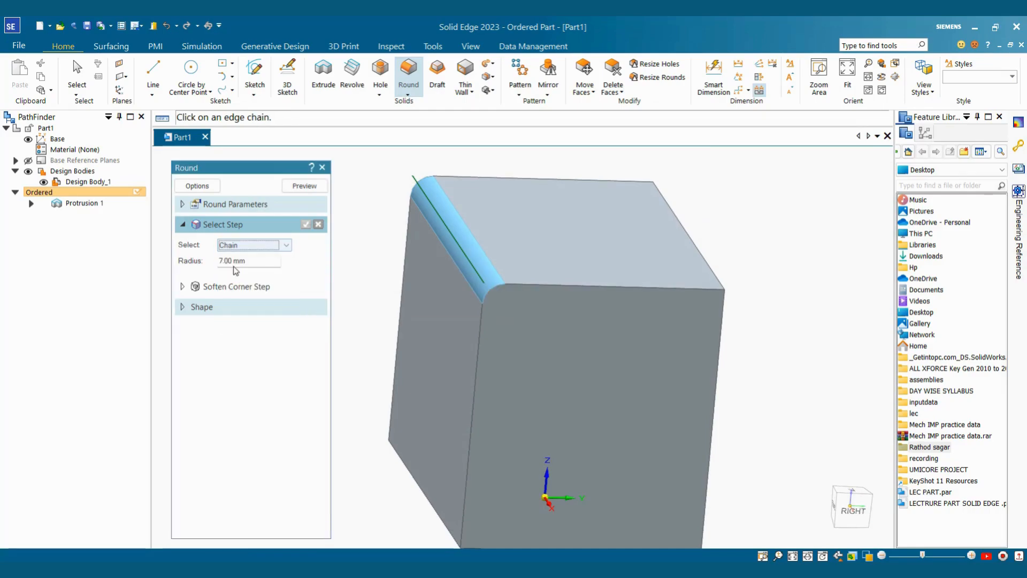
{"action": "left_click", "coordinate": [478, 332]}
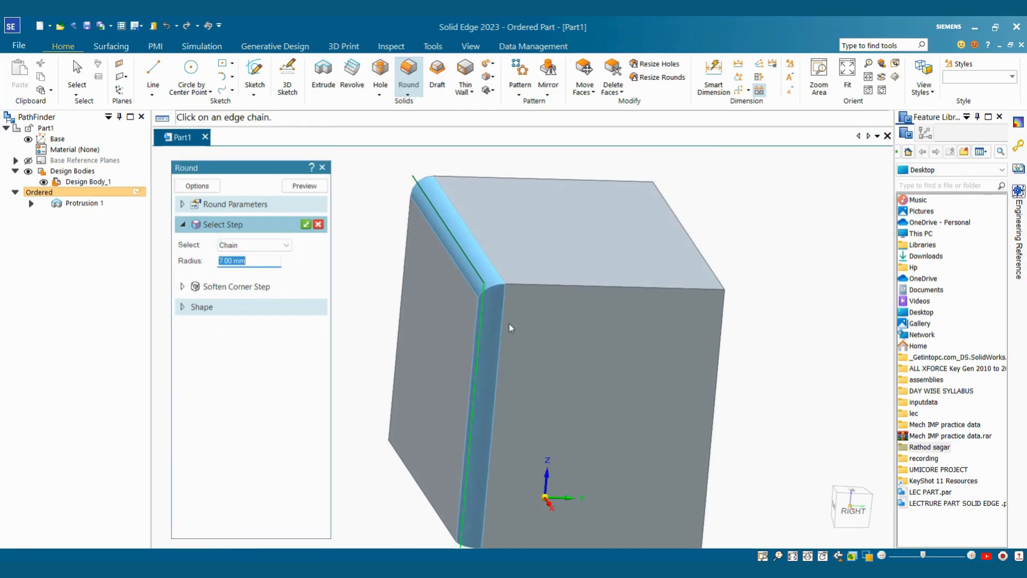
{"action": "left_click", "coordinate": [523, 283]}
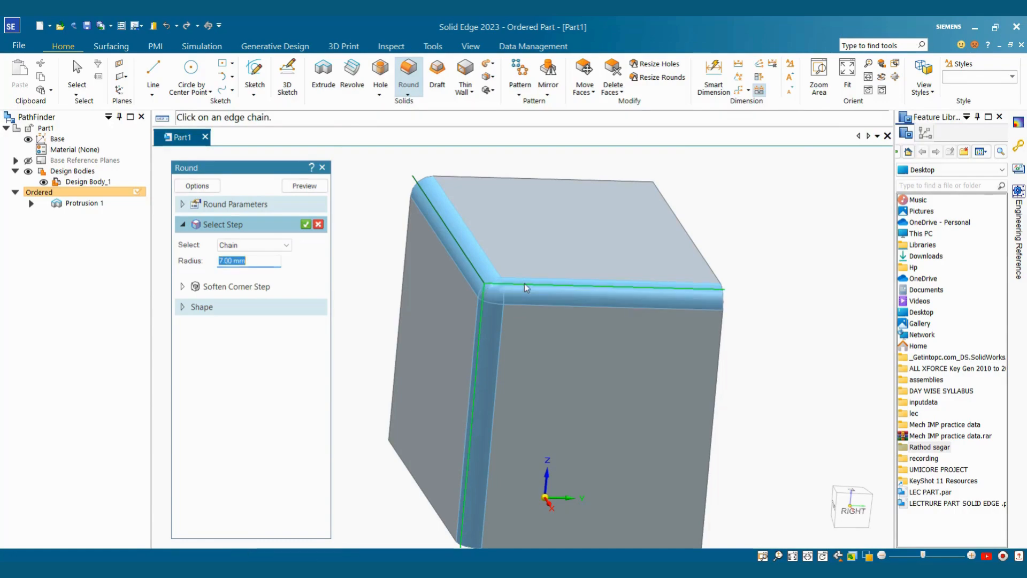
{"action": "left_click", "coordinate": [678, 221]}
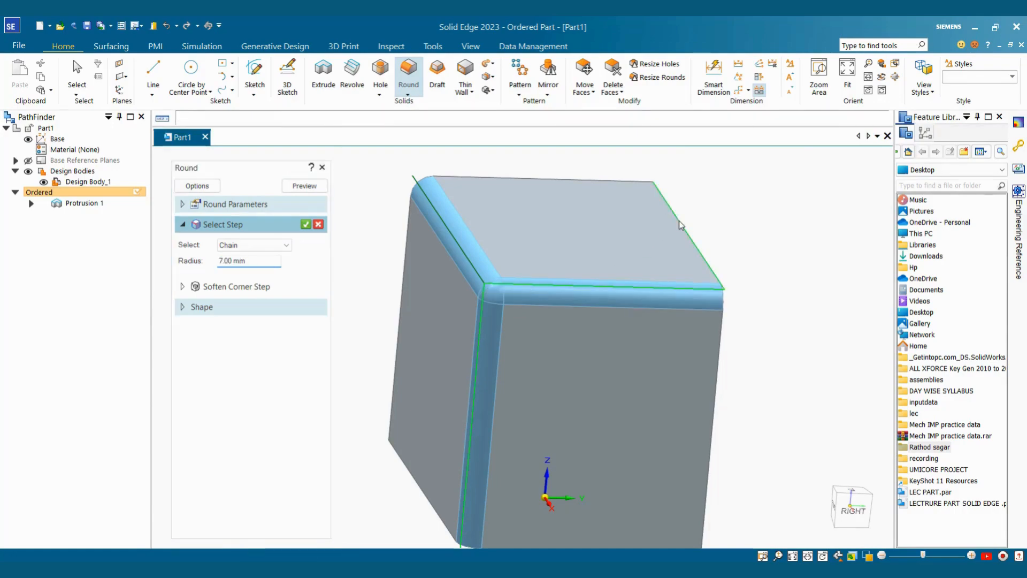
{"action": "left_click", "coordinate": [605, 179]}
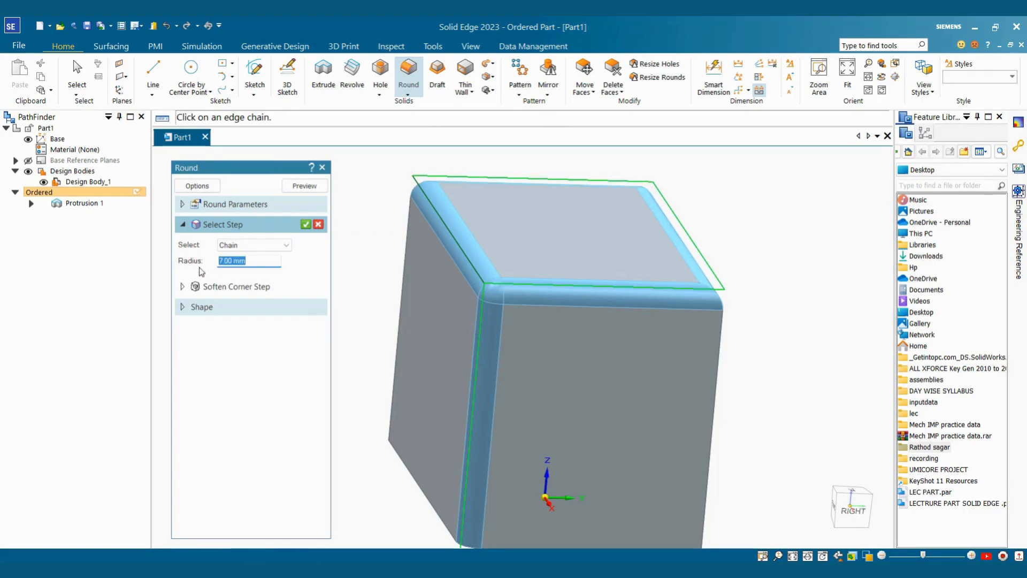
Change the round's selection type to Face and add all edges of the block's back face
{"action": "left_click", "coordinate": [232, 247]}
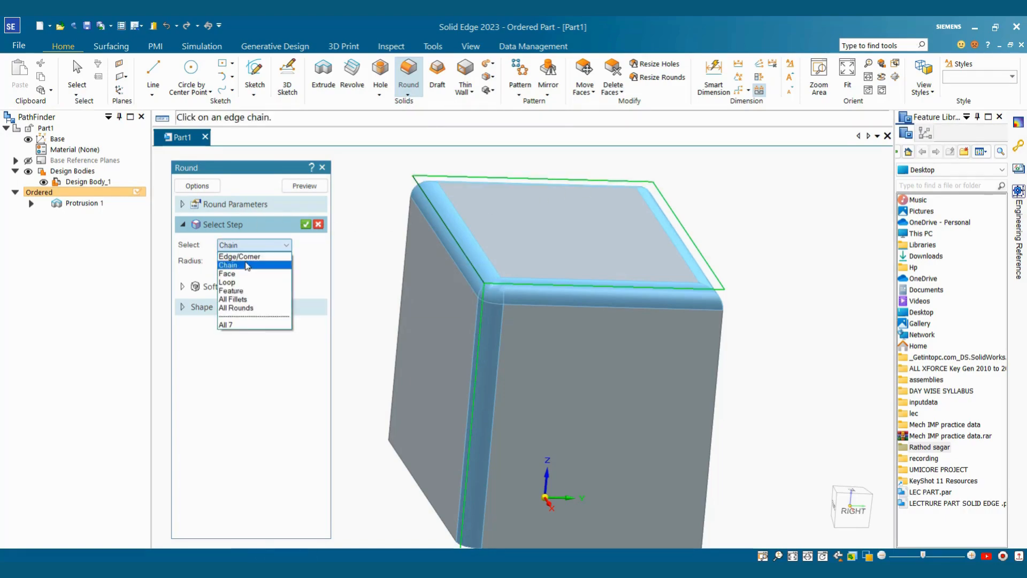
{"action": "left_click", "coordinate": [230, 274]}
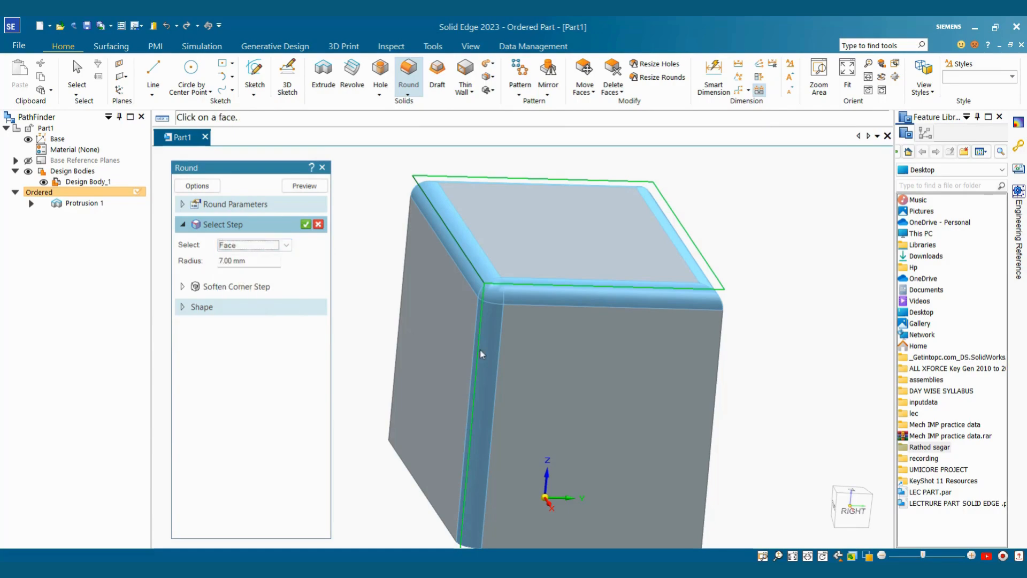
{"action": "middle_click_drag", "start_coordinate": [615, 384], "coordinate": [547, 264]}
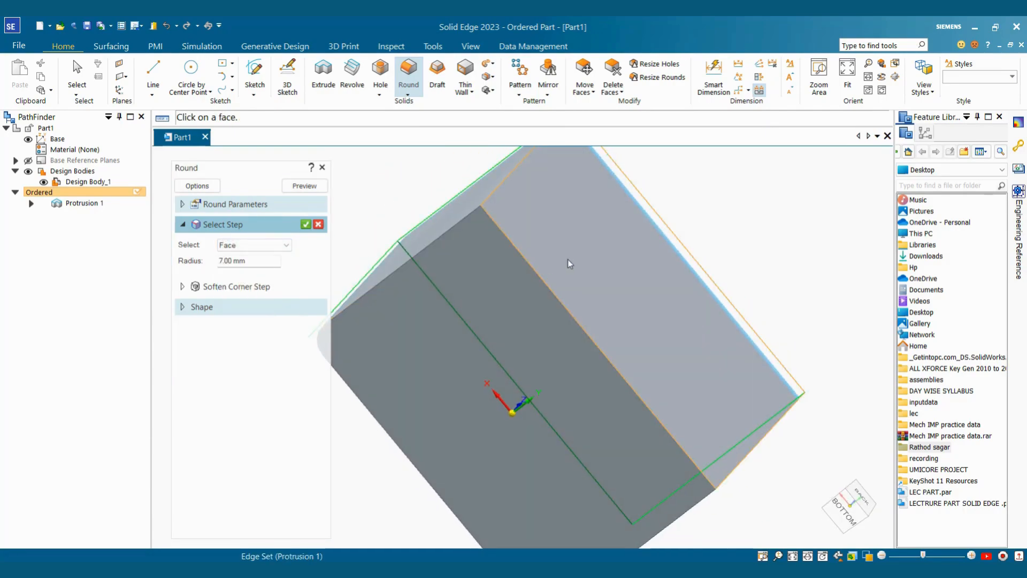
{"action": "left_click", "coordinate": [568, 260]}
{"action": "middle_click_drag", "start_coordinate": [594, 295], "coordinate": [655, 334]}
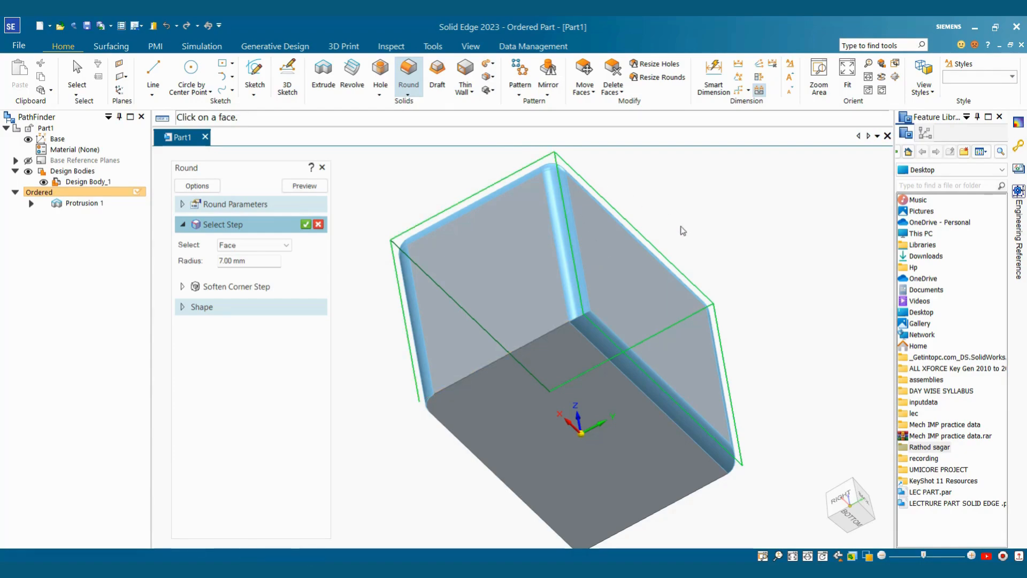
Switch to Loop selection, discard the pending edges, and select the edge loops of the back and front faces for rounding
{"action": "middle_click_drag", "start_coordinate": [637, 246], "coordinate": [568, 239]}
{"action": "left_click", "coordinate": [269, 247]}
{"action": "left_click", "coordinate": [246, 283]}
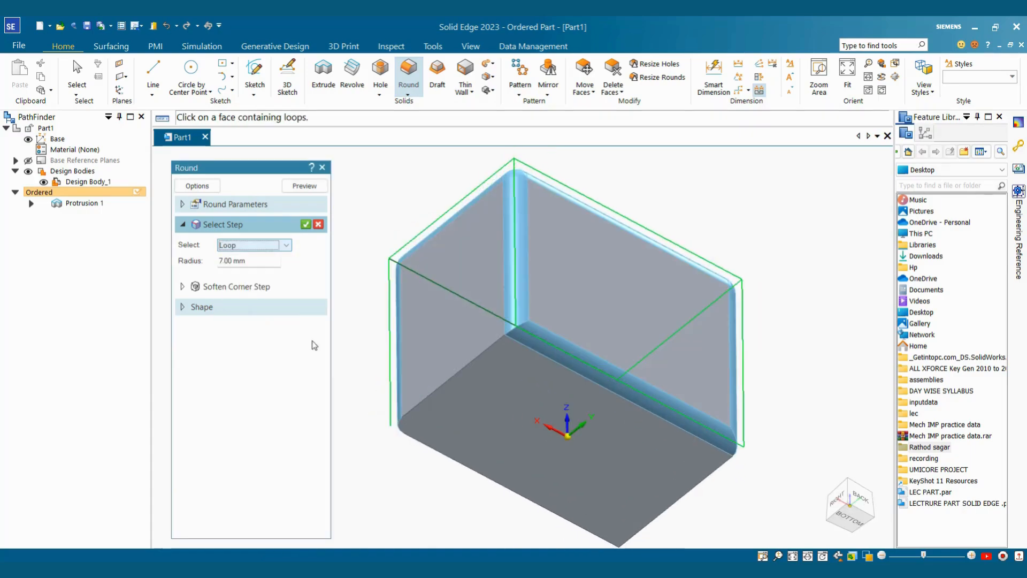
{"action": "left_click", "coordinate": [318, 225]}
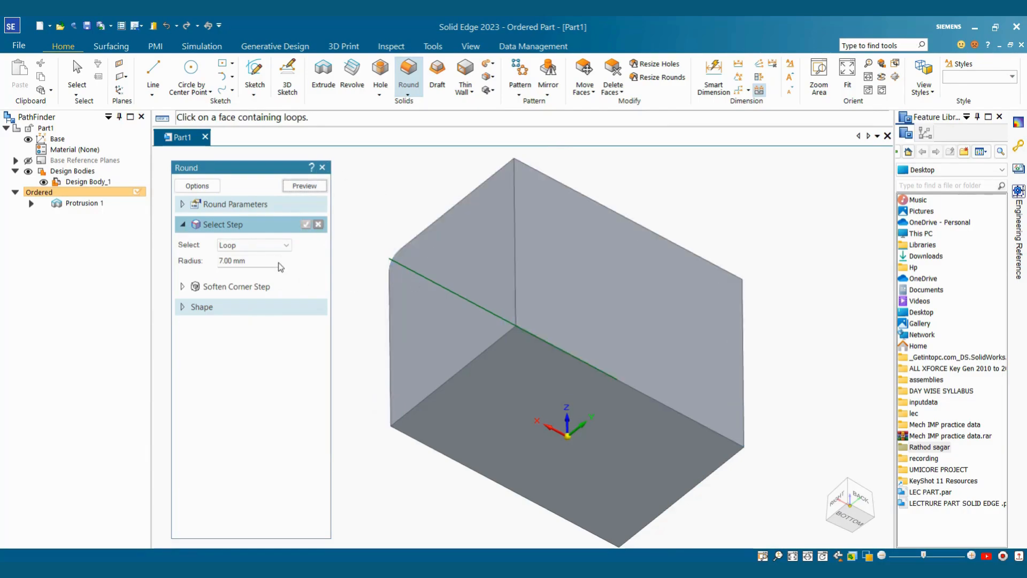
{"action": "left_click", "coordinate": [580, 297]}
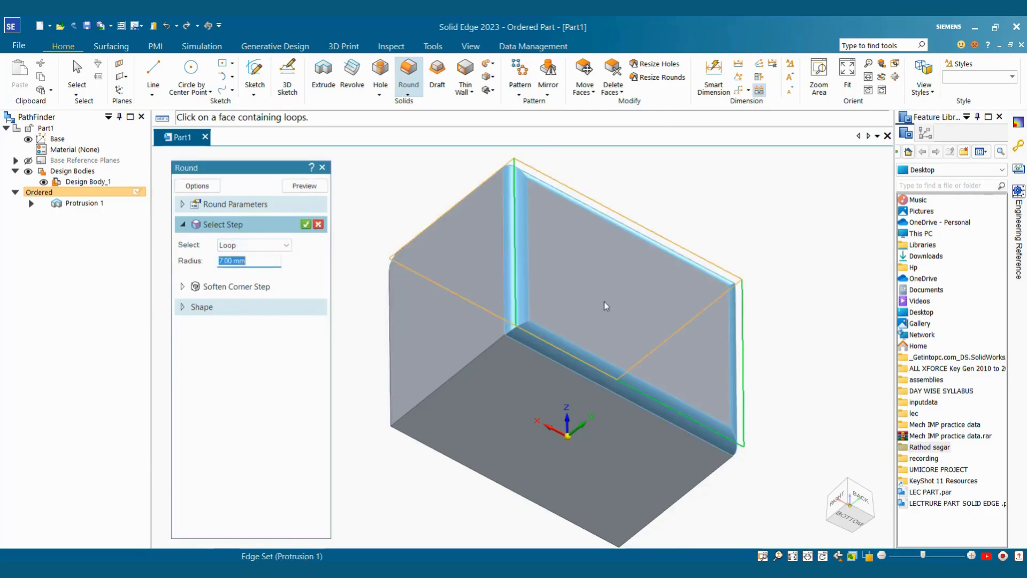
{"action": "middle_click_drag", "start_coordinate": [604, 301], "coordinate": [669, 283]}
{"action": "left_click", "coordinate": [532, 332]}
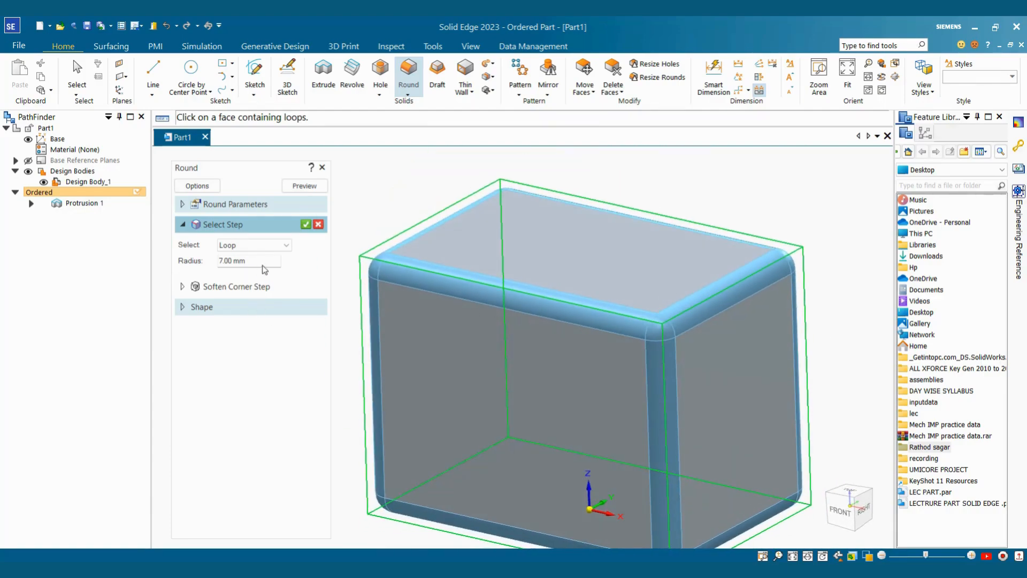
{"action": "left_click", "coordinate": [416, 98]}
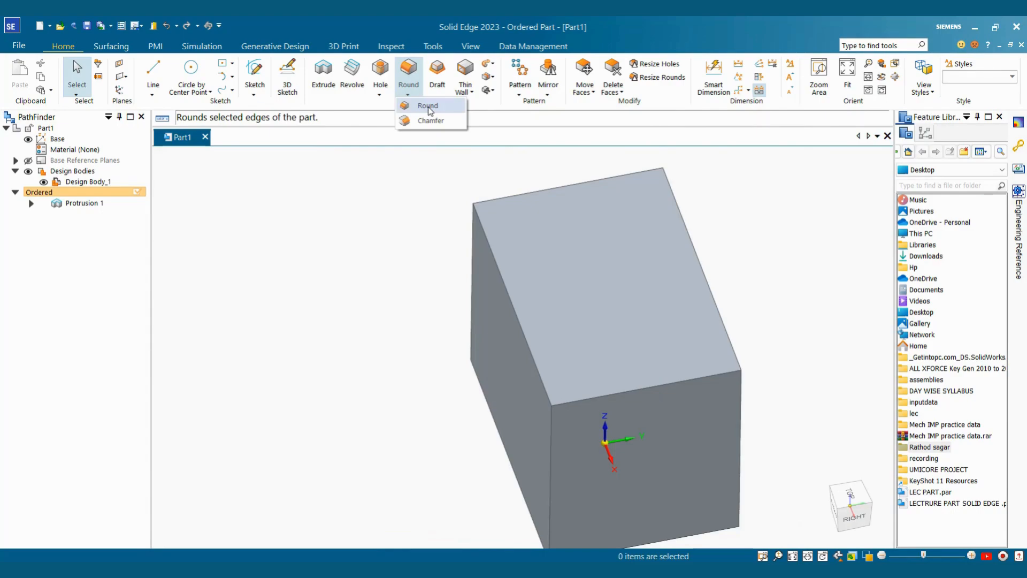
{"action": "left_click", "coordinate": [427, 106]}
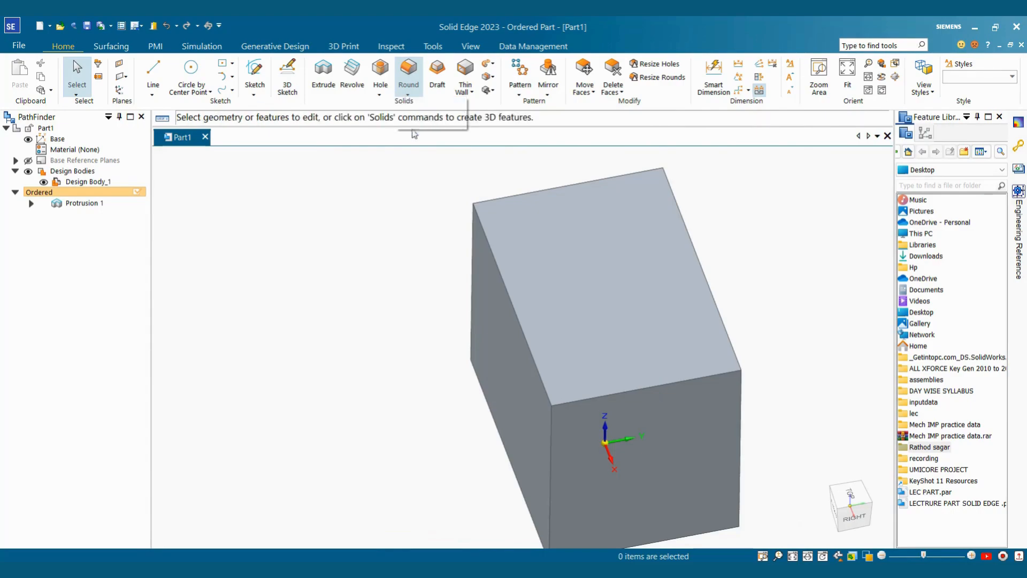
{"action": "left_click", "coordinate": [248, 248]}
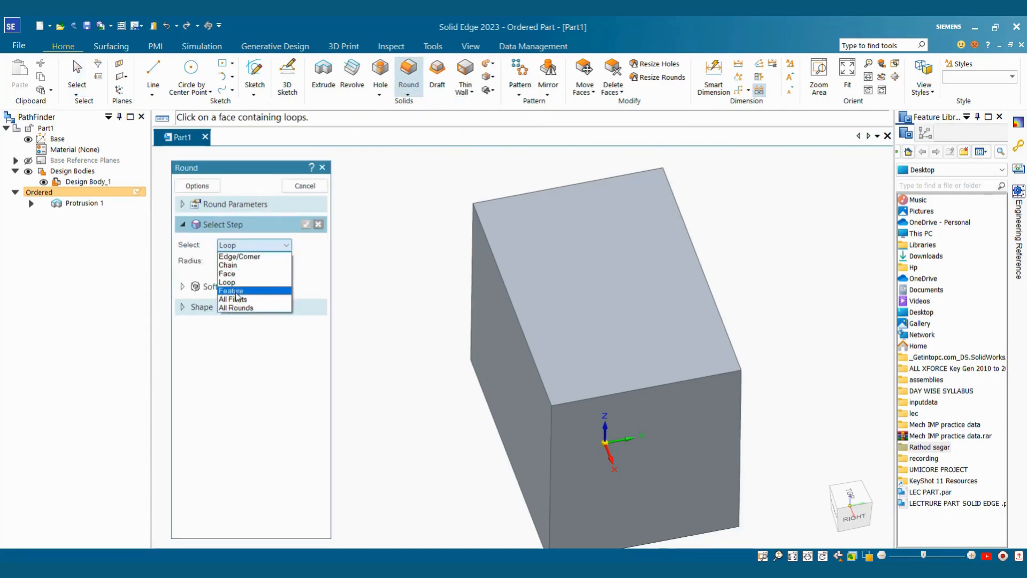
{"action": "left_click", "coordinate": [422, 278]}
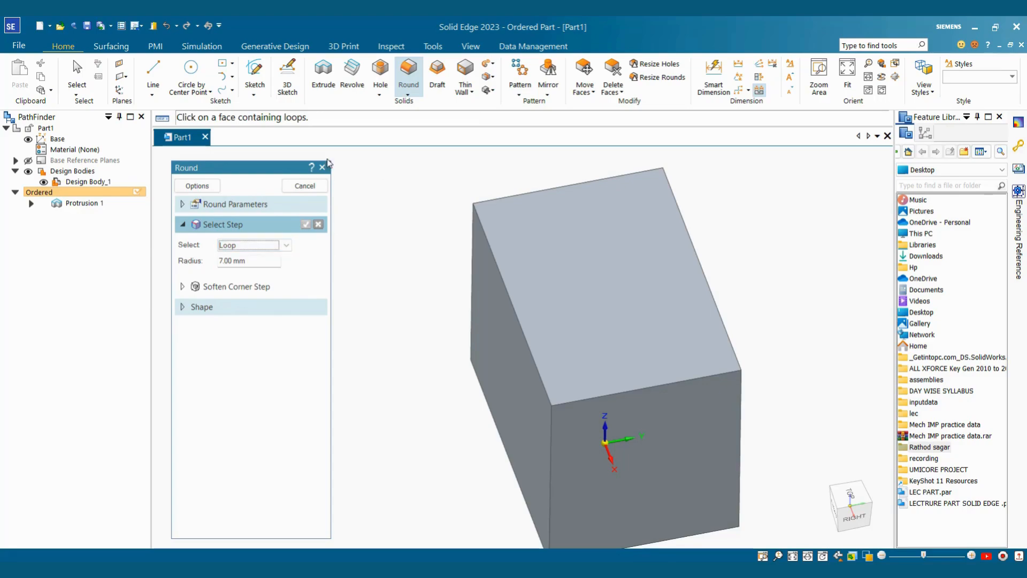
Leave the Round command and sketch a rectangle by center on the block's top face, centered on the origin
{"action": "left_click", "coordinate": [302, 188]}
{"action": "left_click", "coordinate": [602, 265]}
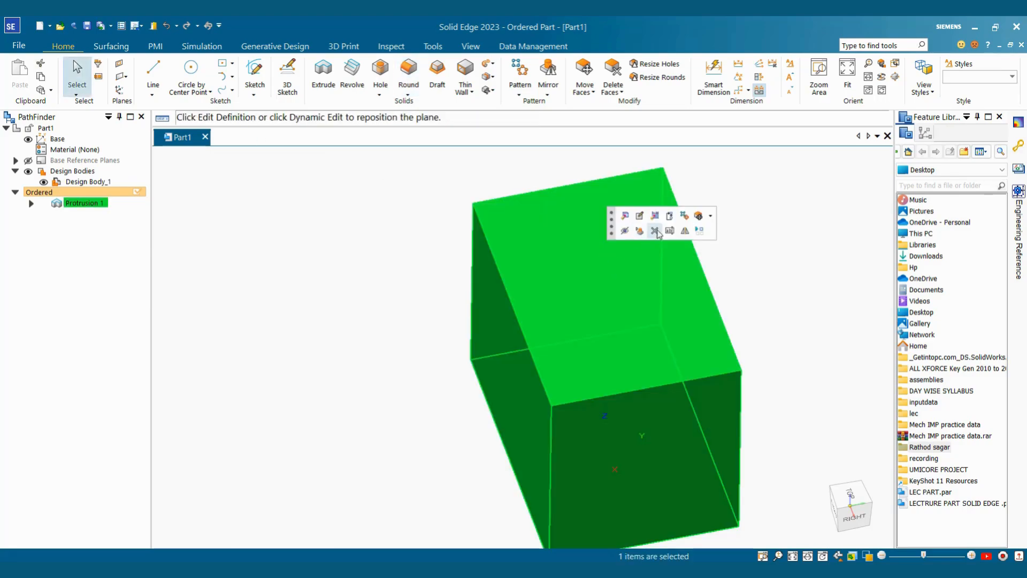
{"action": "left_click", "coordinate": [638, 215]}
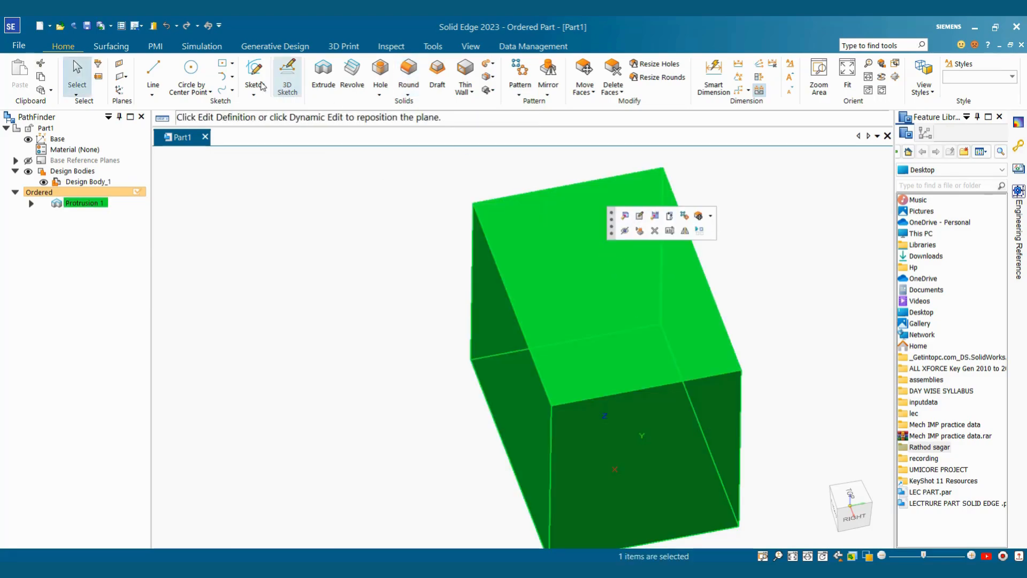
{"action": "left_click", "coordinate": [619, 274]}
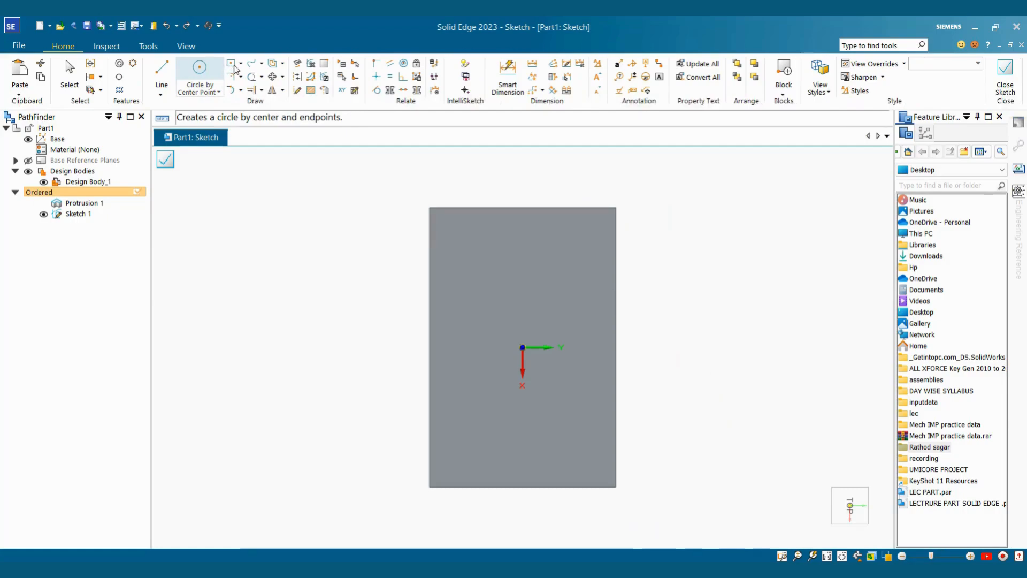
{"action": "left_click", "coordinate": [241, 63]}
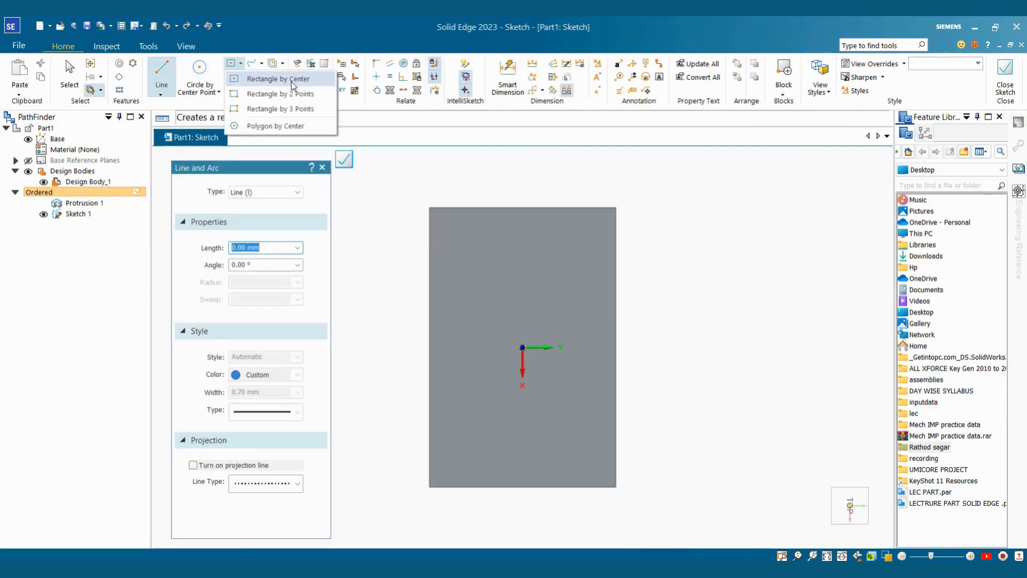
{"action": "left_click", "coordinate": [291, 80]}
{"action": "left_click", "coordinate": [523, 347]}
{"action": "left_click", "coordinate": [557, 262]}
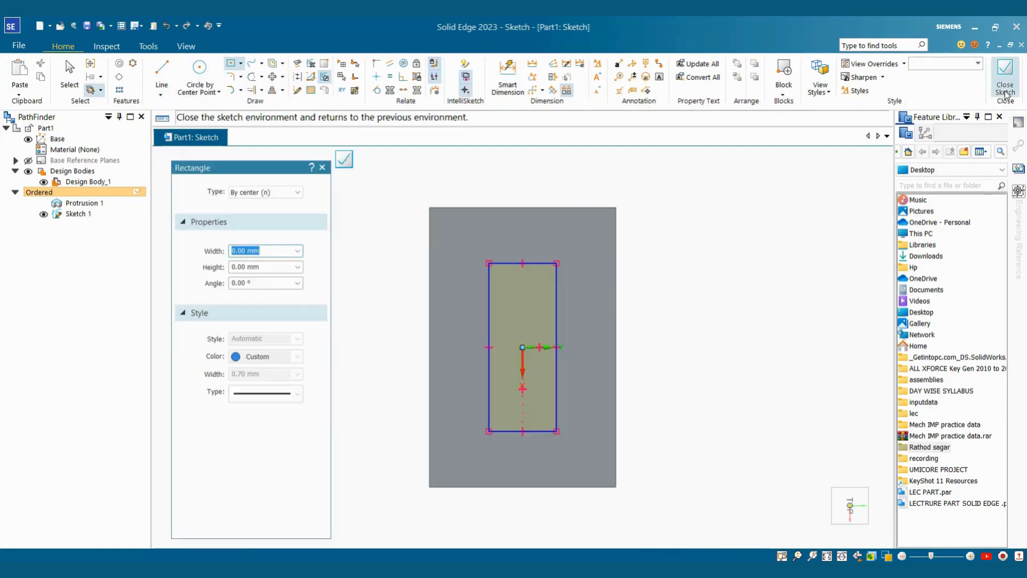
{"action": "left_click", "coordinate": [1005, 80]}
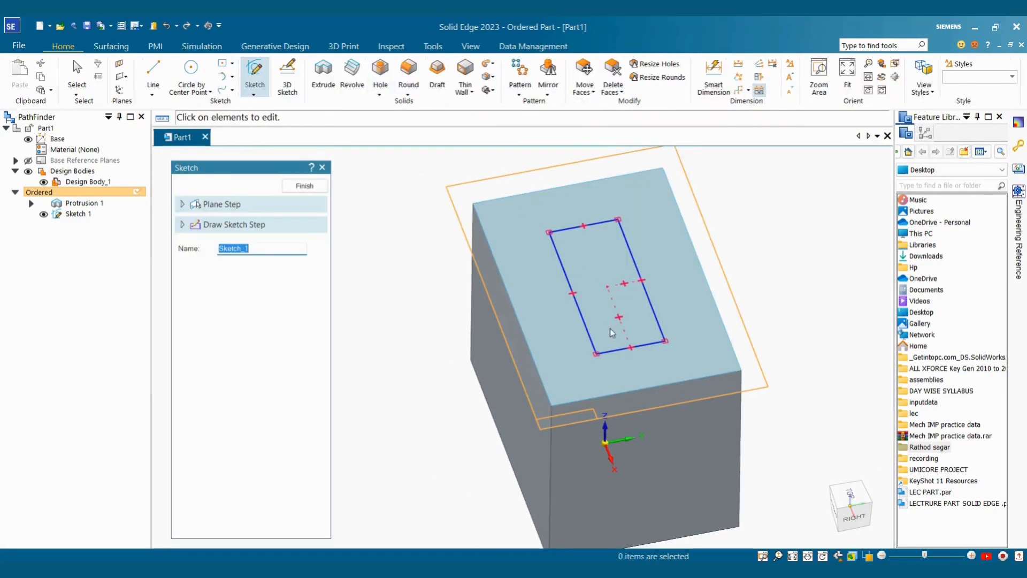
Cut the sketched rectangle down into the block to a finite depth of about 31 mm using Extrude from the existing sketch
{"action": "left_click", "coordinate": [327, 80]}
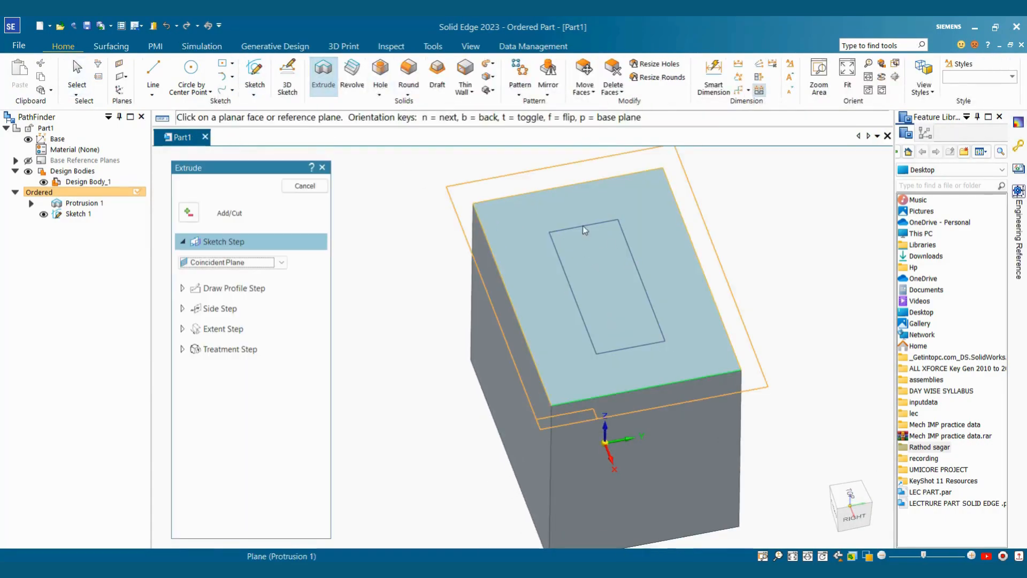
{"action": "left_click", "coordinate": [266, 266]}
{"action": "left_click", "coordinate": [234, 273]}
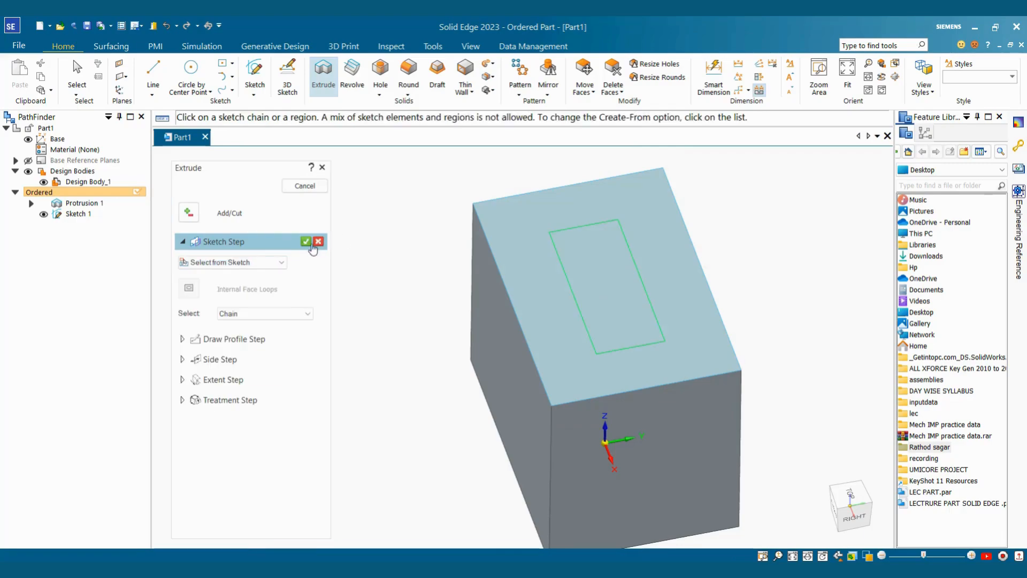
{"action": "left_click", "coordinate": [308, 243]}
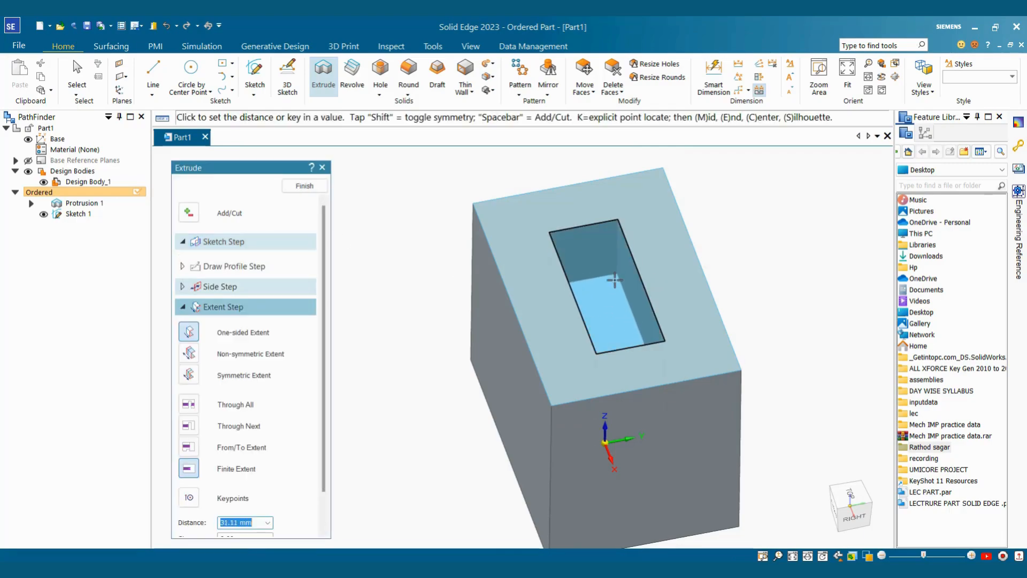
{"action": "left_click", "coordinate": [638, 293]}
{"action": "left_click", "coordinate": [304, 185]}
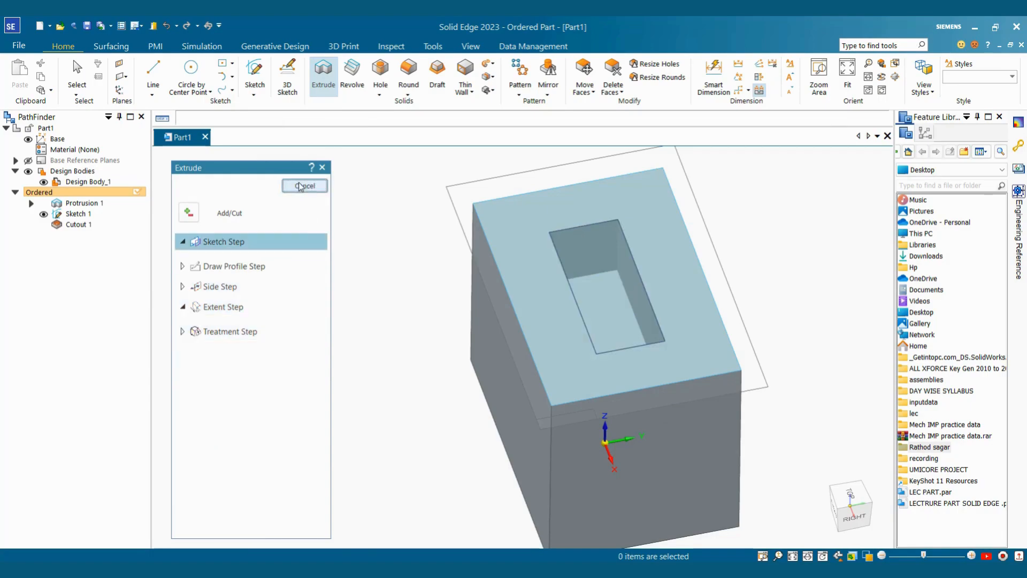
{"action": "key", "text": "Escape"}
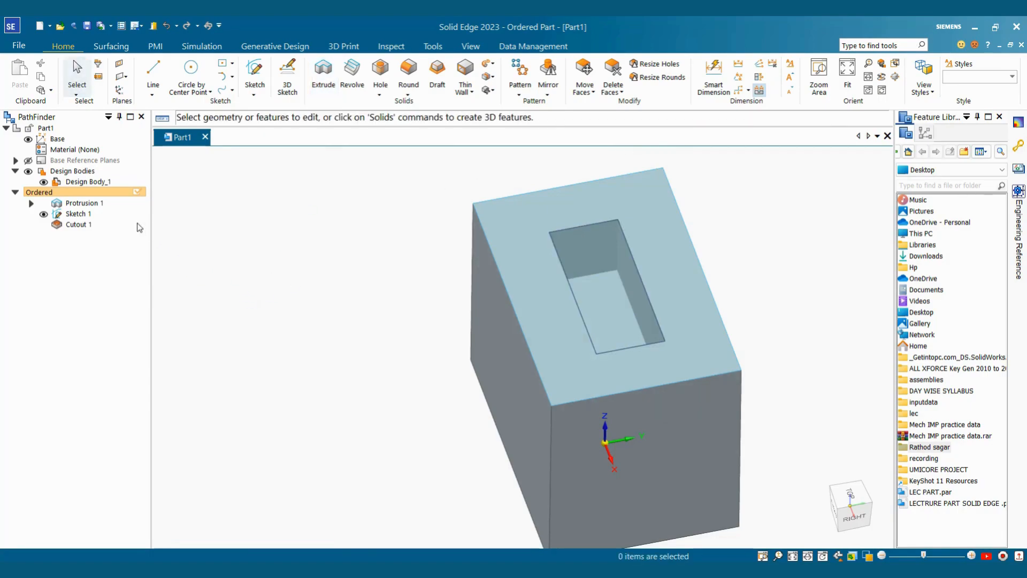
Hide the rectangle sketch on the block's top face
{"action": "left_click", "coordinate": [78, 224]}
{"action": "left_click", "coordinate": [314, 325]}
{"action": "scroll", "coordinate": [381, 361], "scroll_direction": "down", "scroll_amount": 3}
{"action": "mouse_move", "coordinate": [381, 362]}
{"action": "middle_mouse_down"}
{"action": "mouse_move", "coordinate": [390, 325]}
{"action": "mouse_move", "coordinate": [392, 360]}
{"action": "middle_mouse_up"}
{"action": "middle_click_drag", "start_coordinate": [670, 322], "coordinate": [600, 310]}
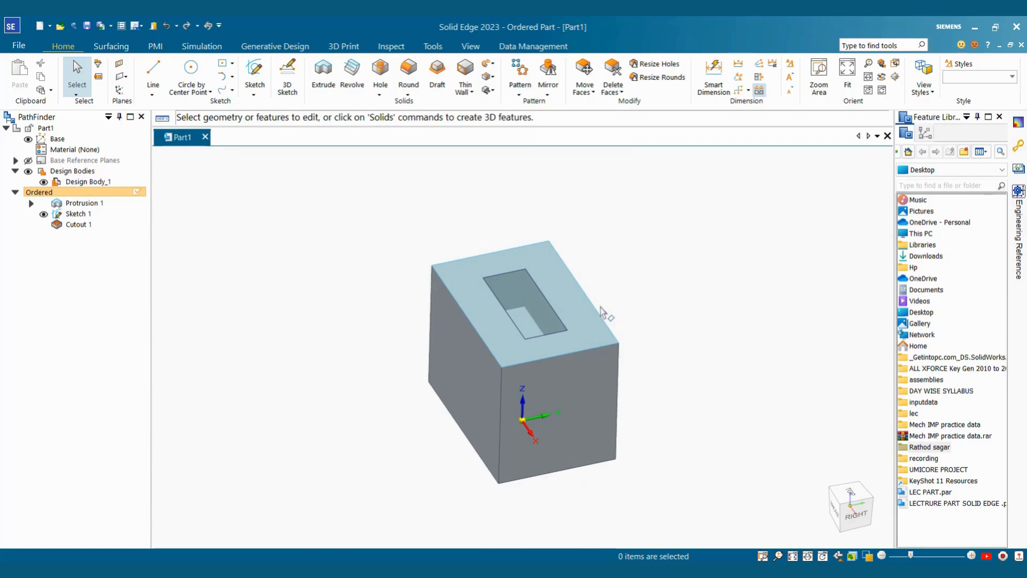
{"action": "left_click", "coordinate": [44, 215]}
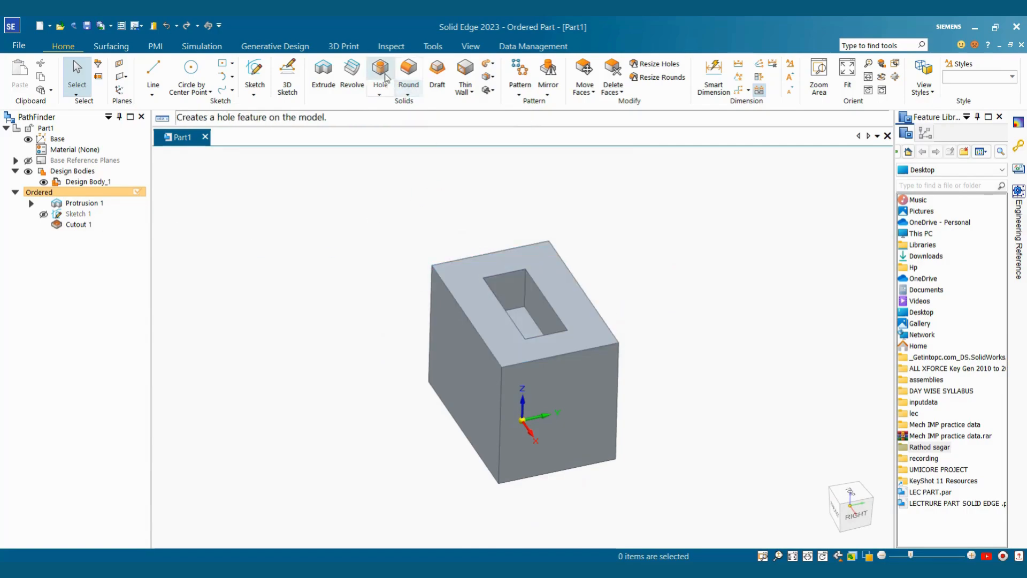
Round all edges of the rectangular cutout with a 7 mm radius using the Feature selection type, and exit the Round command
{"action": "left_click", "coordinate": [408, 95]}
{"action": "left_click", "coordinate": [426, 106]}
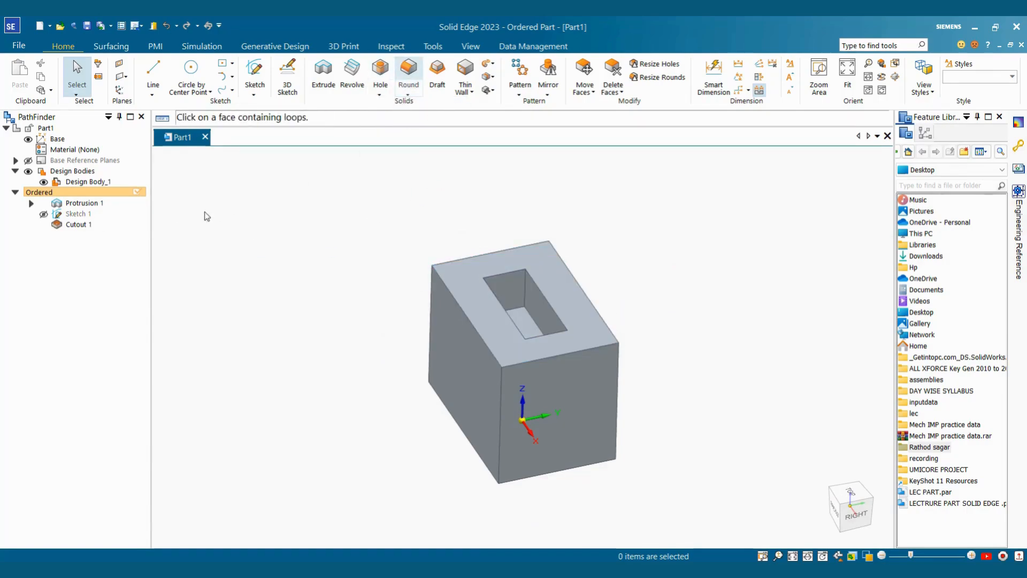
{"action": "left_click", "coordinate": [253, 246]}
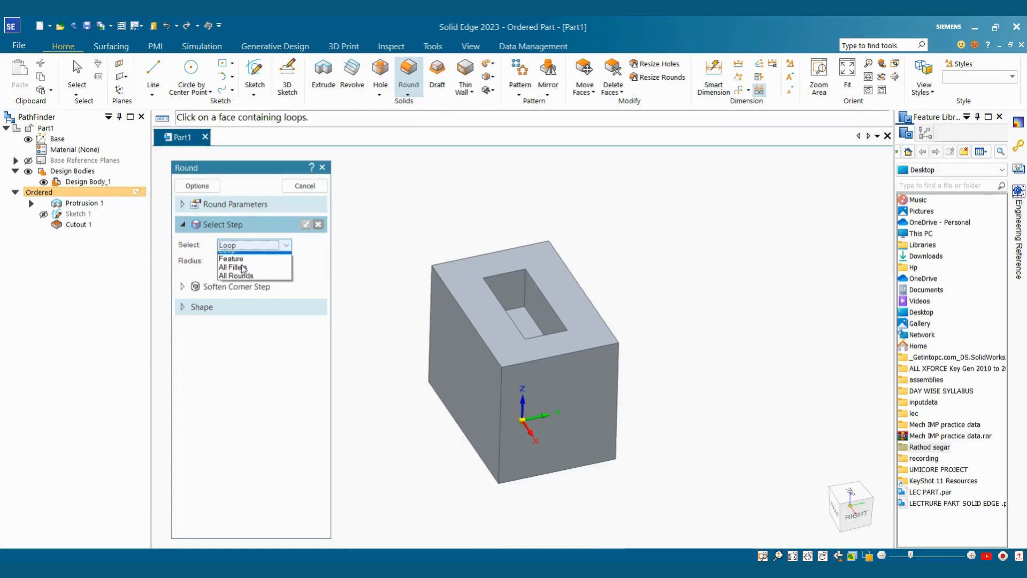
{"action": "left_click", "coordinate": [243, 291]}
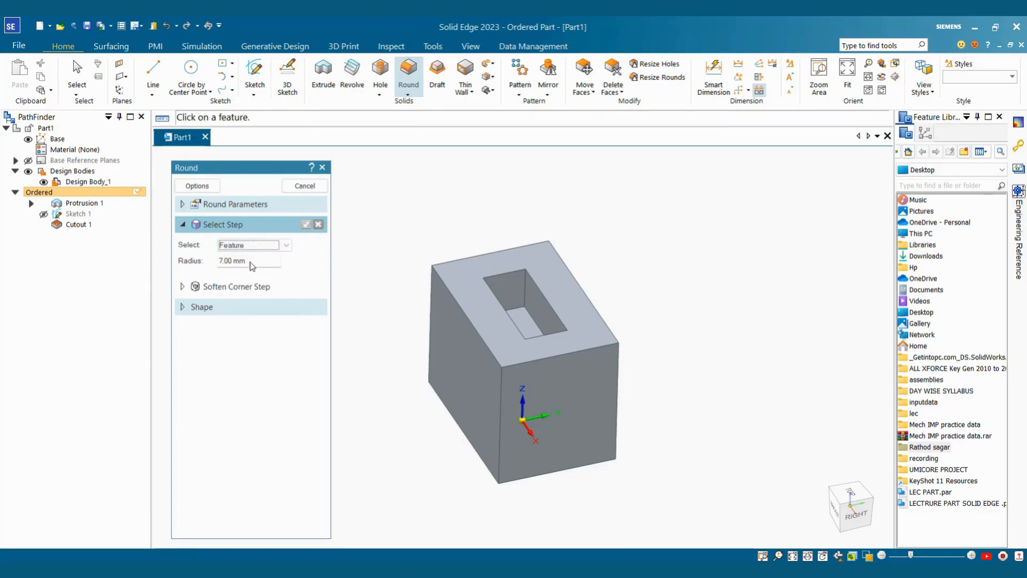
{"action": "left_click", "coordinate": [505, 288]}
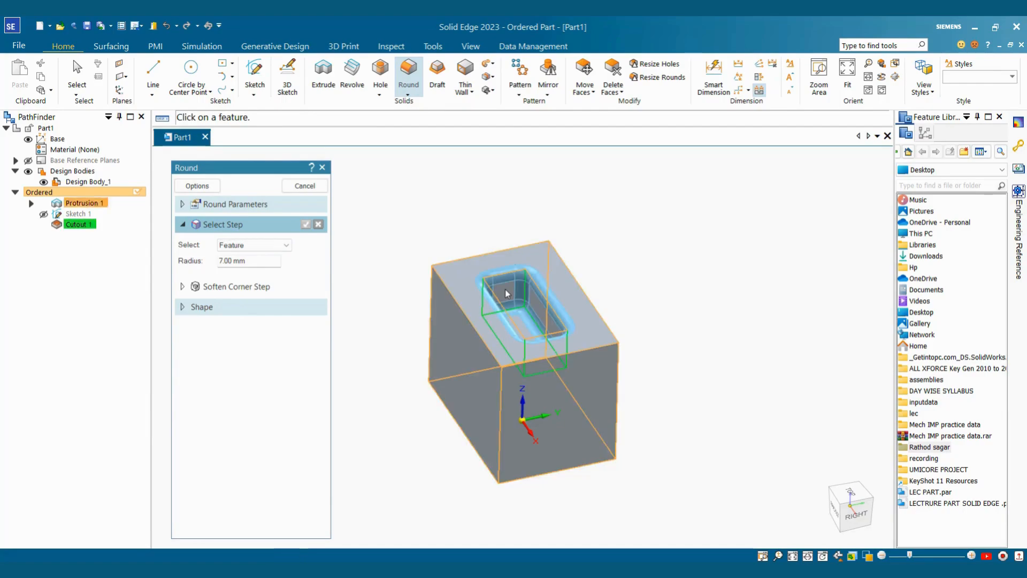
{"action": "scroll", "coordinate": [505, 289], "scroll_direction": "up", "scroll_amount": 4}
{"action": "middle_click_drag", "start_coordinate": [507, 293], "coordinate": [556, 431]}
{"action": "middle_click_drag", "start_coordinate": [584, 392], "coordinate": [480, 440]}
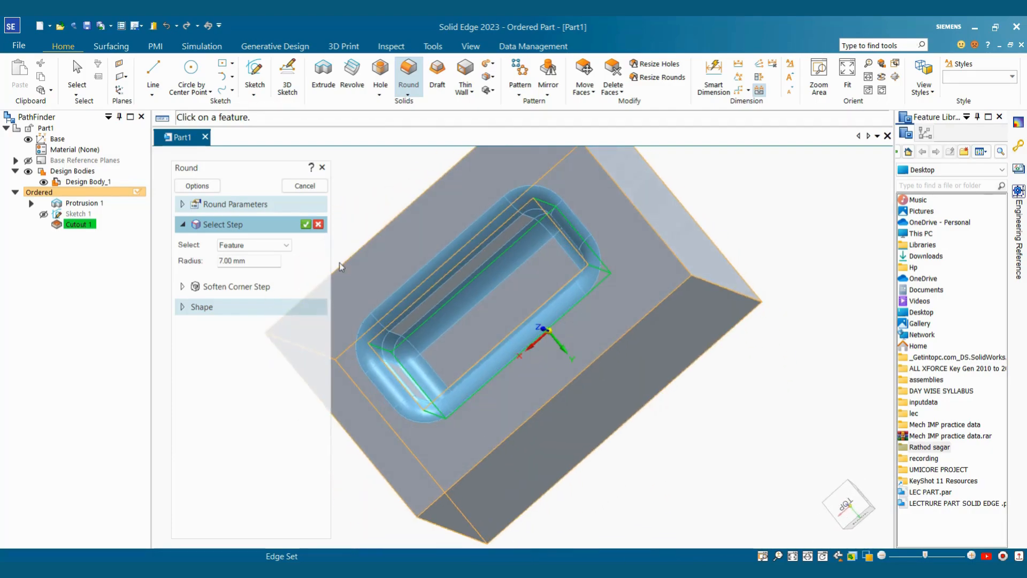
{"action": "left_click", "coordinate": [305, 224]}
{"action": "left_click", "coordinate": [305, 186]}
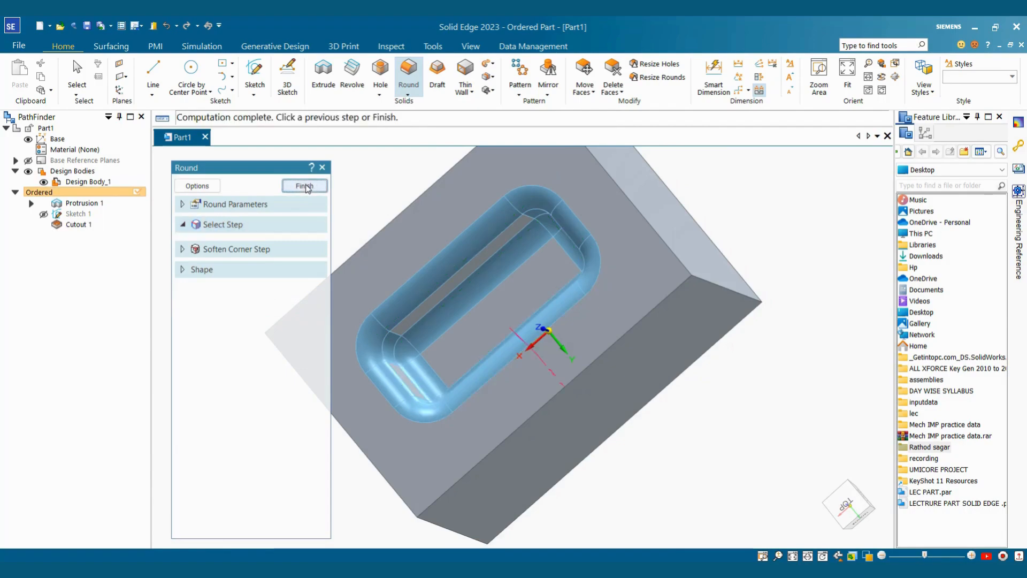
{"action": "left_click", "coordinate": [307, 187]}
{"action": "middle_click_drag", "start_coordinate": [369, 206], "coordinate": [631, 304]}
{"action": "scroll", "coordinate": [600, 283], "scroll_direction": "up", "scroll_amount": 3}
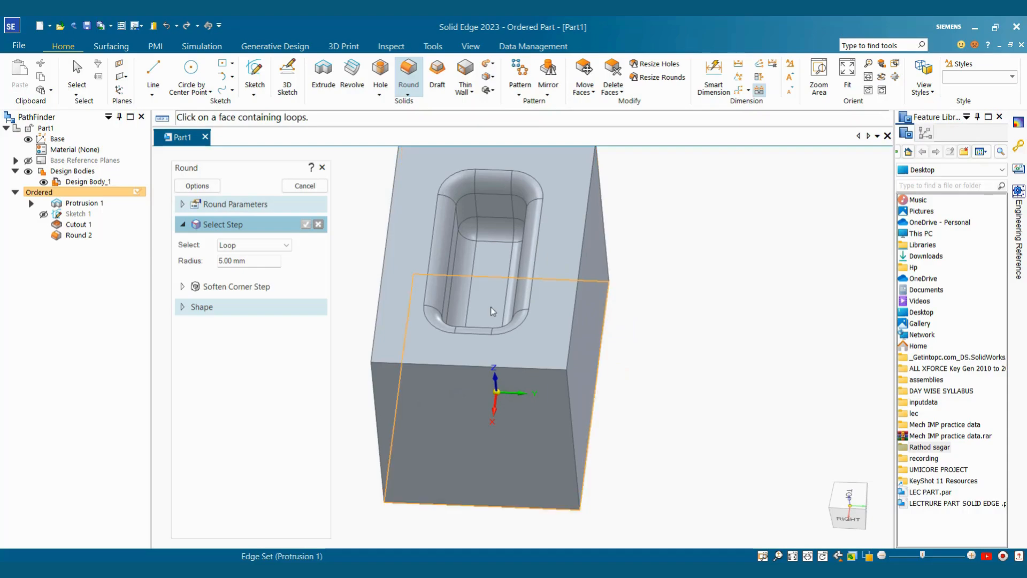
{"action": "left_click", "coordinate": [305, 185]}
{"action": "scroll", "coordinate": [381, 282], "scroll_direction": "down", "scroll_amount": 2}
{"action": "middle_click_drag", "start_coordinate": [381, 282], "coordinate": [392, 188]}
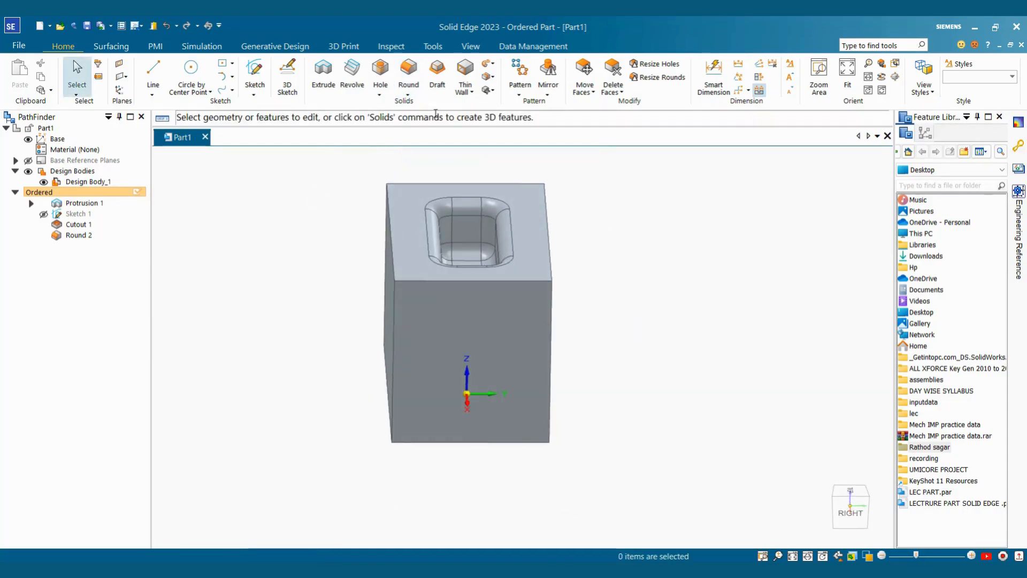
Delete the round feature applied to the rectangular cutout
{"action": "left_click", "coordinate": [408, 95]}
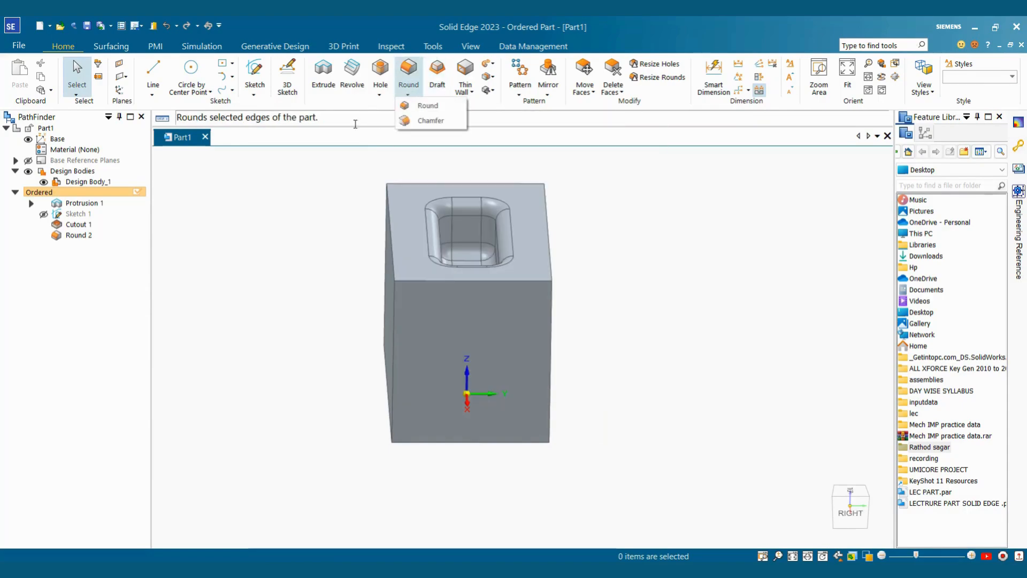
{"action": "left_click", "coordinate": [80, 236]}
{"action": "left_click", "coordinate": [134, 205]}
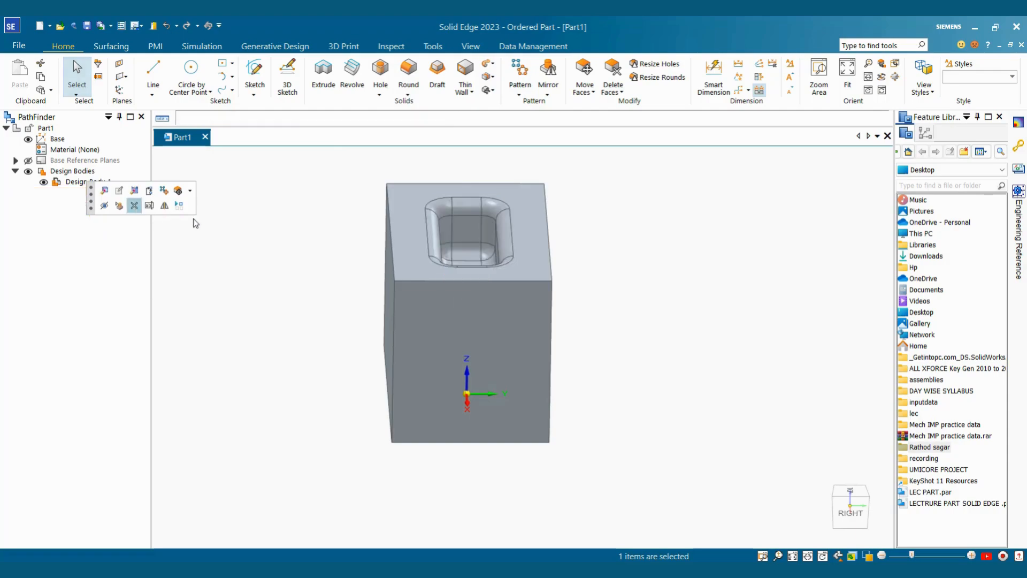
Round all convex edges of the block and the cutout's rim with a 5 mm radius using the All Rounds selection type
{"action": "left_click", "coordinate": [408, 94]}
{"action": "left_click", "coordinate": [426, 106]}
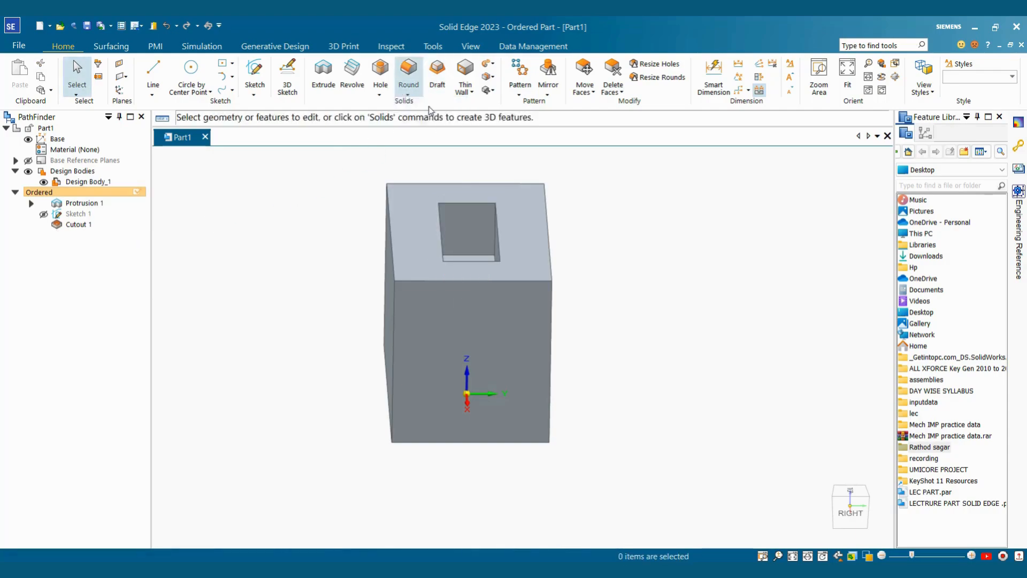
{"action": "left_click", "coordinate": [253, 244]}
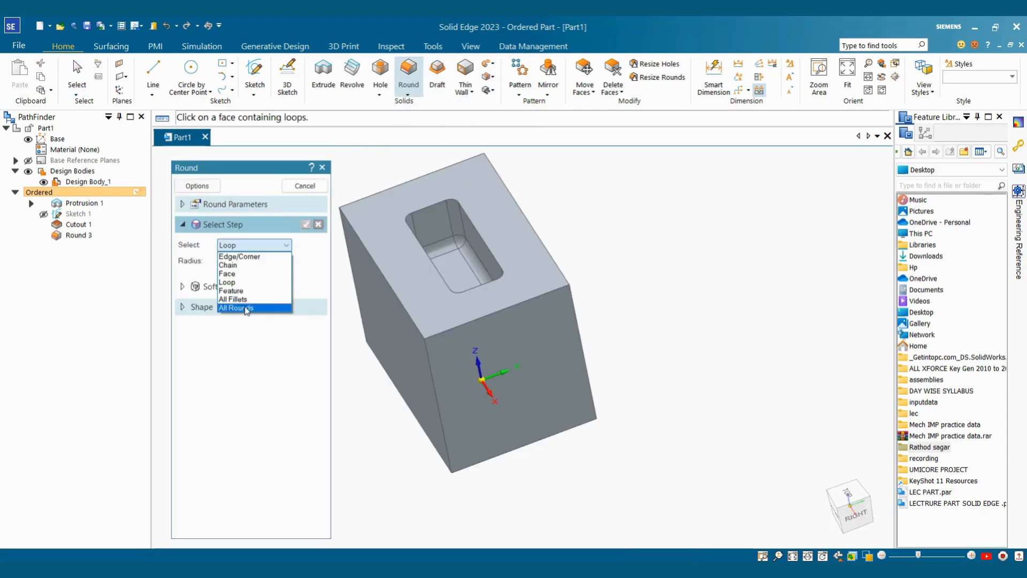
{"action": "left_click", "coordinate": [251, 308]}
{"action": "left_click", "coordinate": [373, 226]}
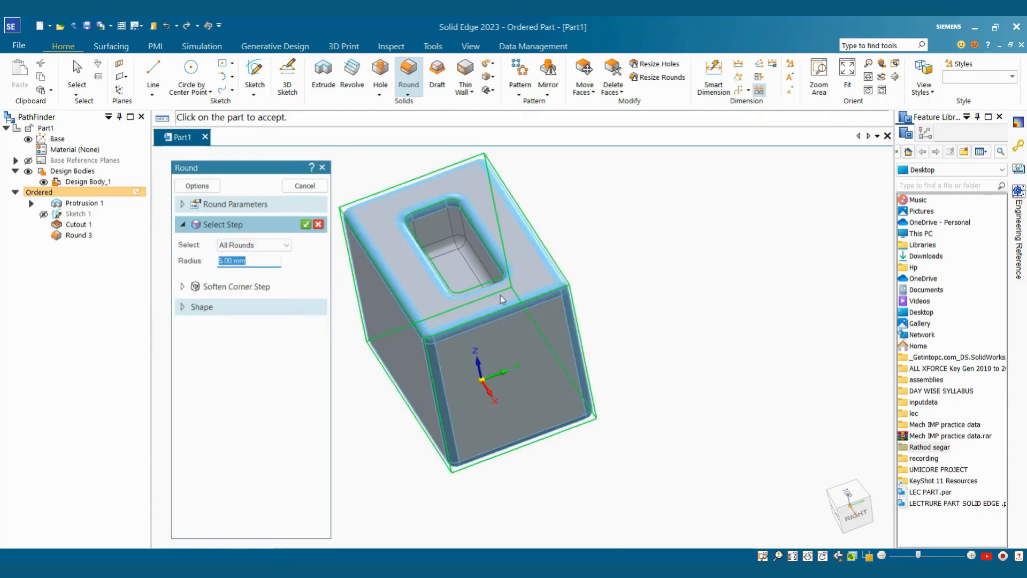
{"action": "middle_click_drag", "start_coordinate": [675, 385], "coordinate": [501, 262]}
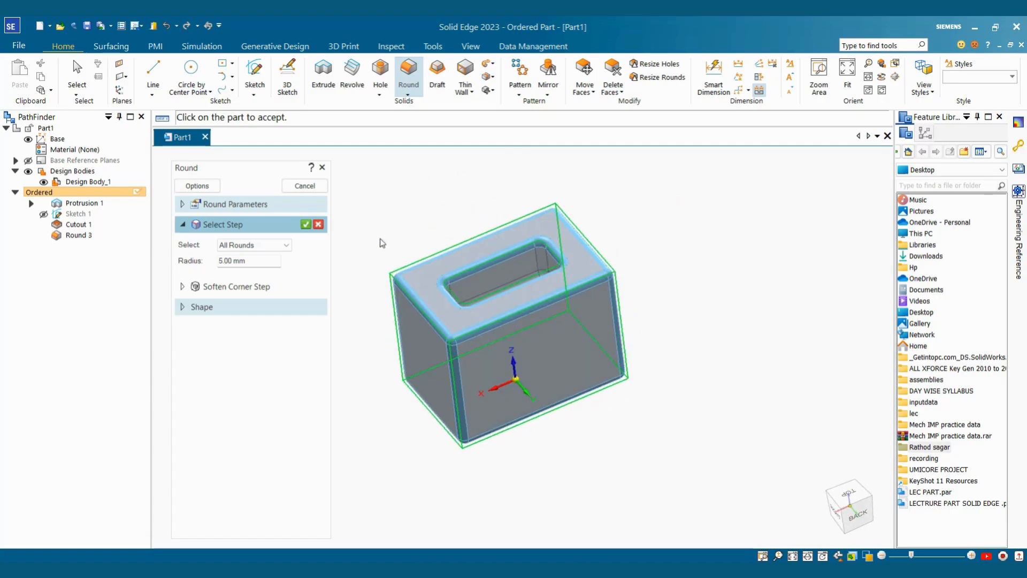
{"action": "left_click", "coordinate": [306, 224]}
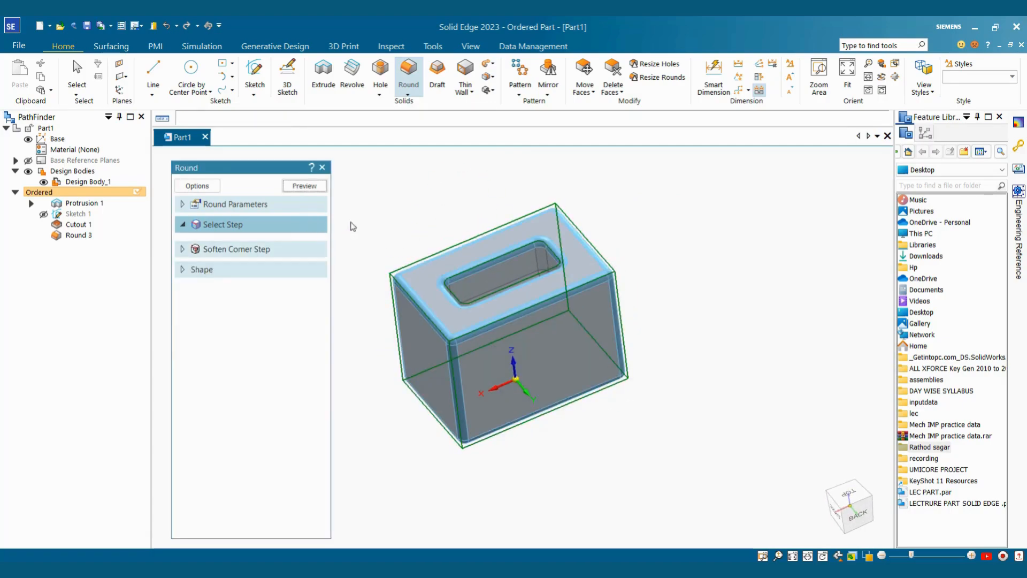
{"action": "left_click", "coordinate": [305, 185]}
{"action": "left_click", "coordinate": [305, 185]}
{"action": "scroll", "coordinate": [439, 232], "scroll_direction": "down", "scroll_amount": 3}
{"action": "middle_click_drag", "start_coordinate": [440, 232], "coordinate": [701, 439]}
{"action": "scroll", "coordinate": [543, 328], "scroll_direction": "up", "scroll_amount": 3}
{"action": "scroll", "coordinate": [701, 440], "scroll_direction": "down", "scroll_amount": 2}
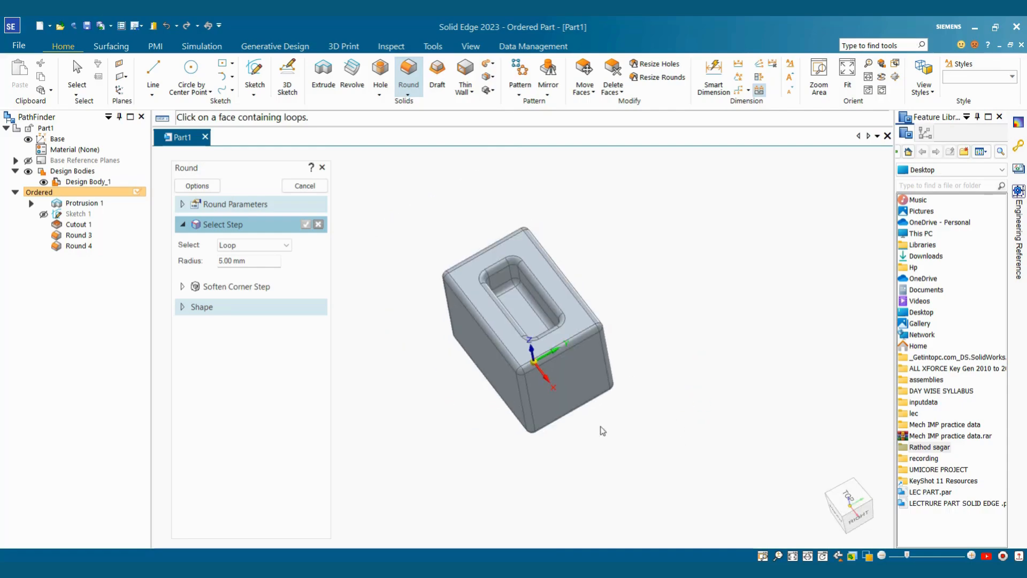
{"action": "middle_click_drag", "start_coordinate": [587, 428], "coordinate": [567, 428]}
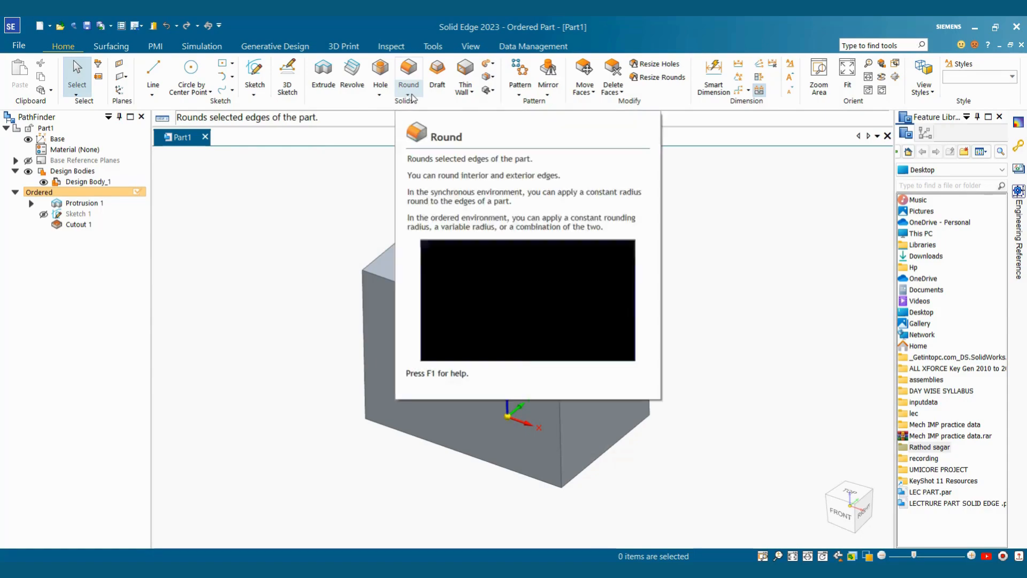
Set the Chamfer command to the Angle and setback option
{"action": "left_click", "coordinate": [412, 96]}
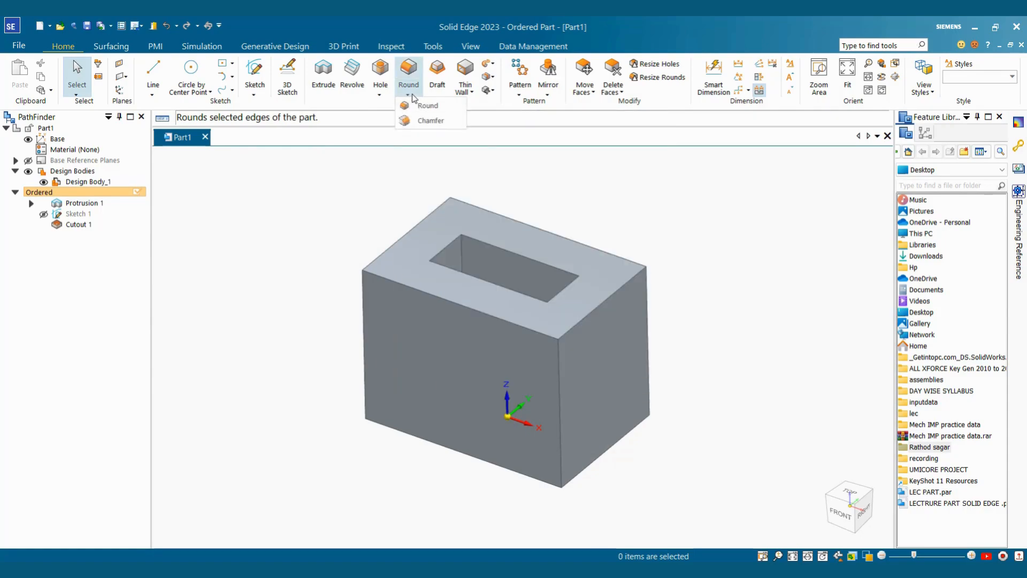
{"action": "left_click", "coordinate": [431, 121]}
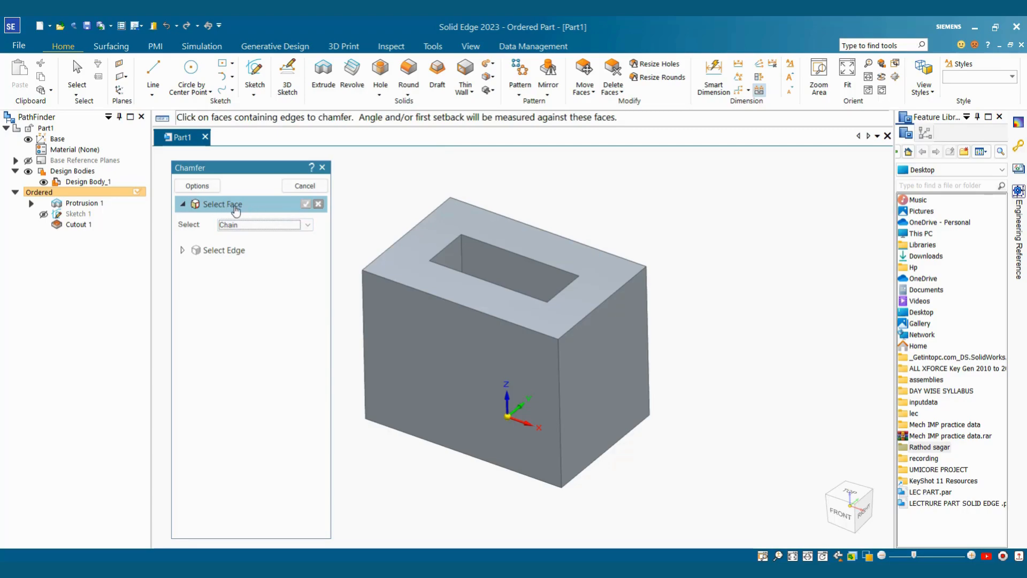
{"action": "left_click", "coordinate": [203, 187]}
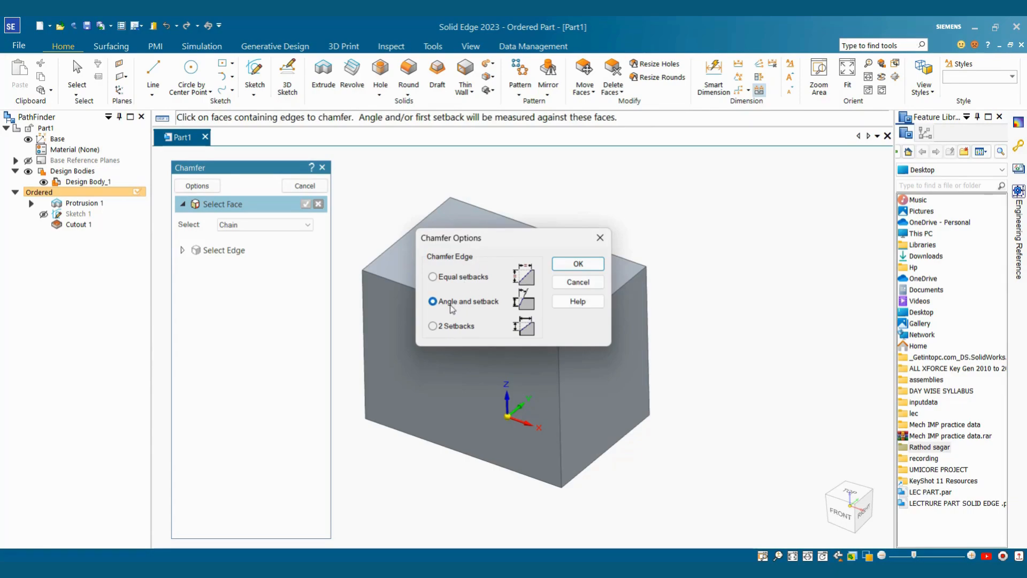
{"action": "left_click", "coordinate": [580, 264]}
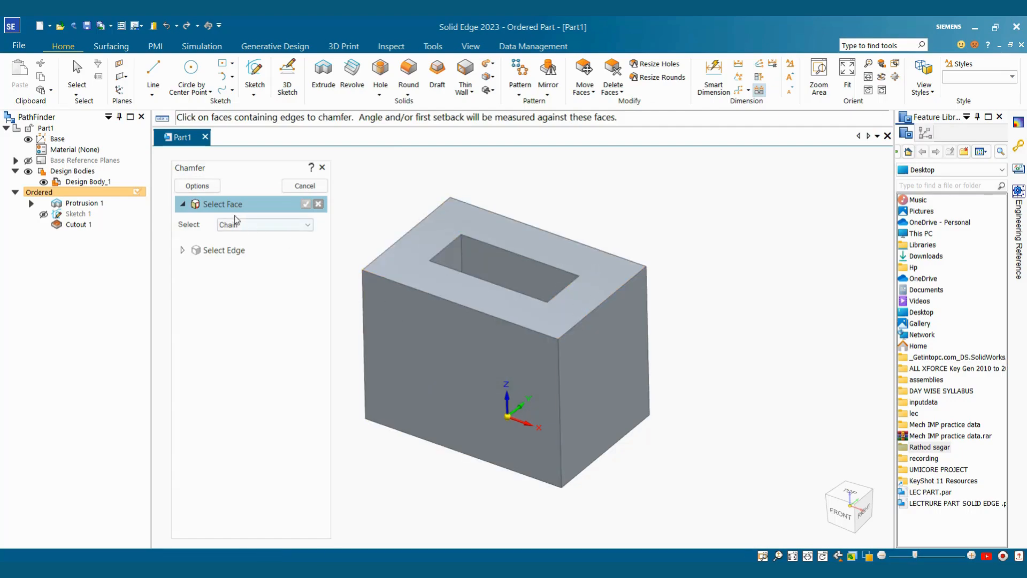
Chamfer the top edge of the block's right side face with a 6 mm setback and 60° angle, using that face as reference
{"action": "left_click", "coordinate": [614, 342]}
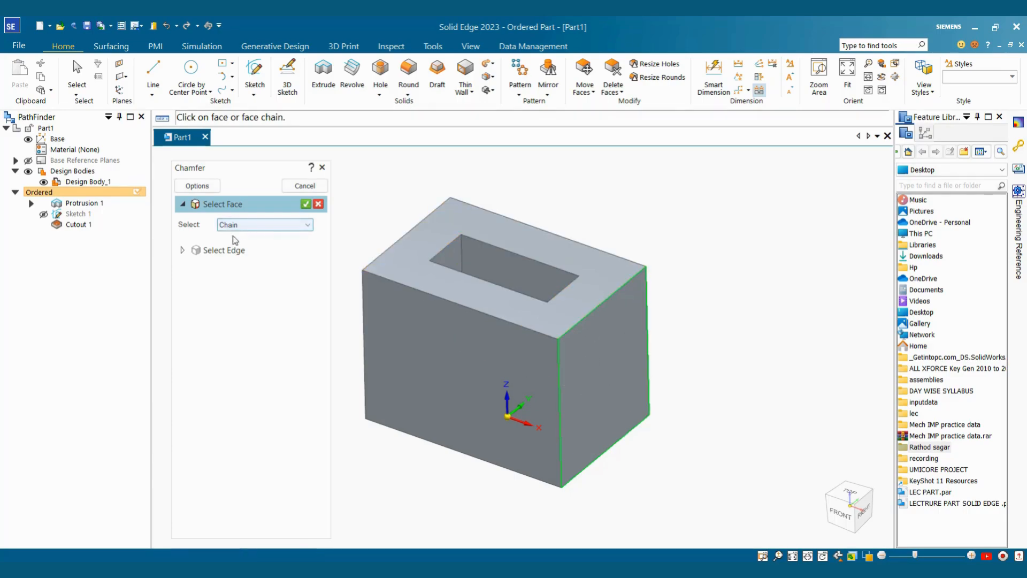
{"action": "left_click", "coordinate": [307, 205]}
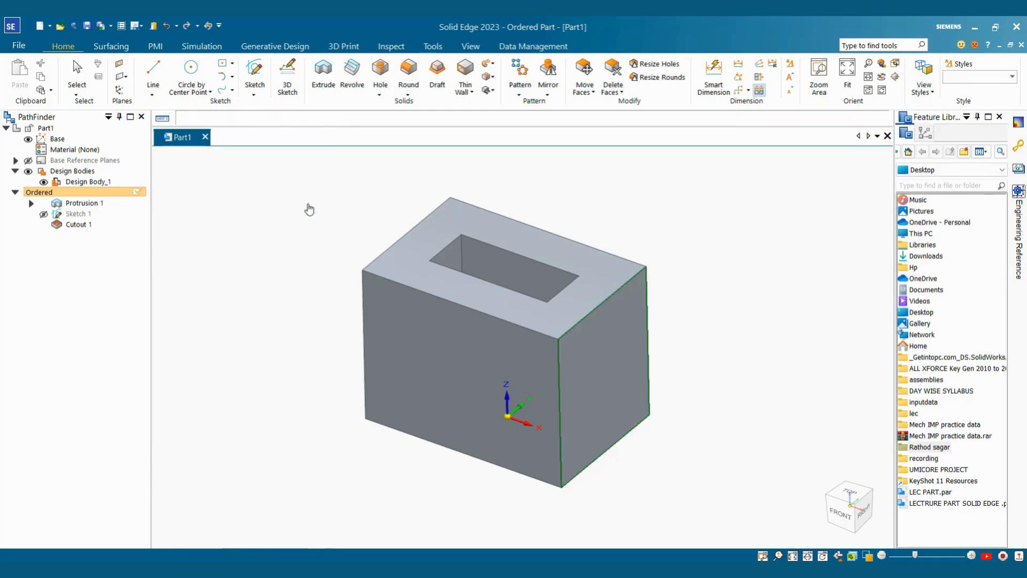
{"action": "left_click", "coordinate": [605, 301]}
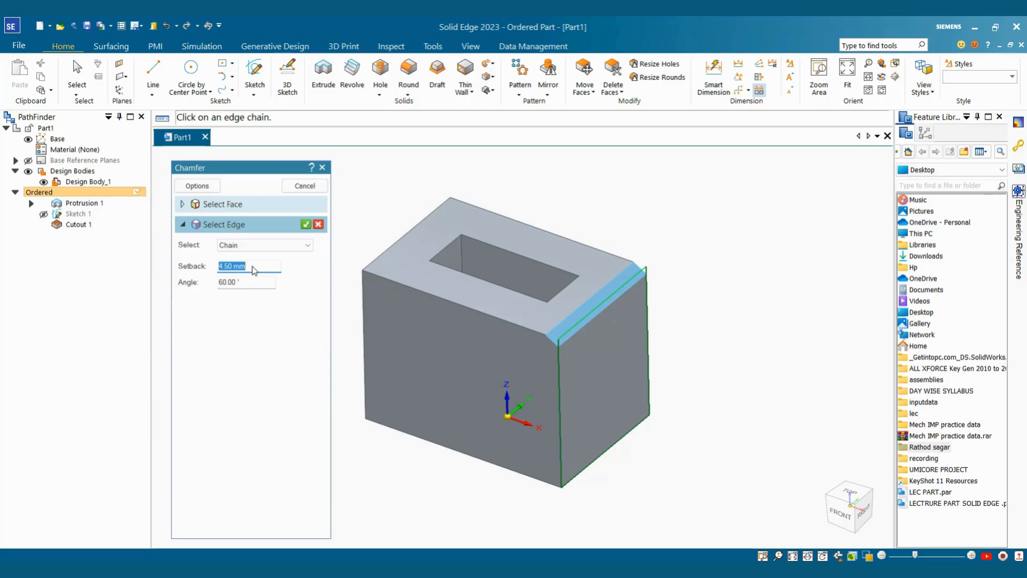
{"action": "key", "text": "Return"}
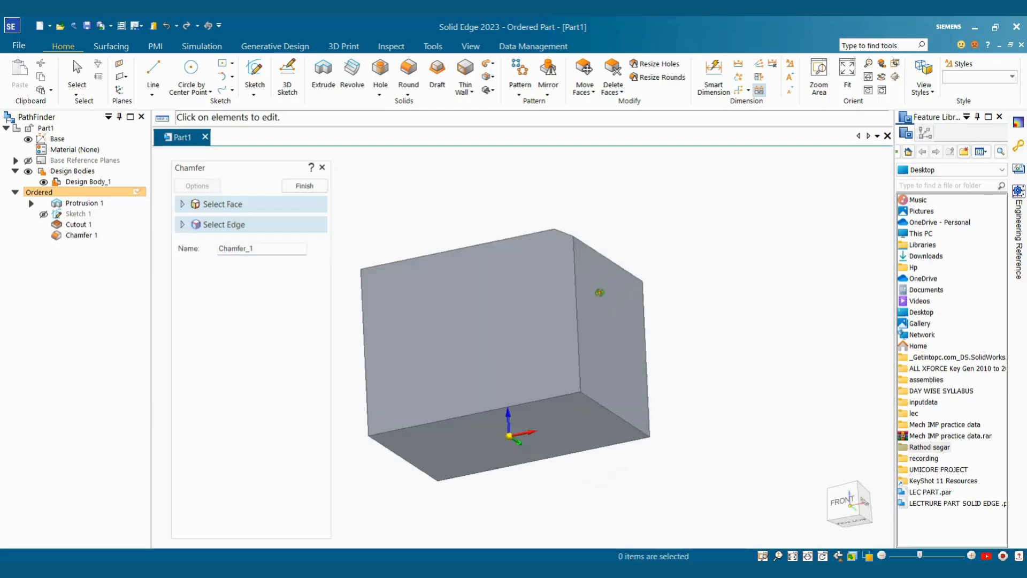
{"action": "scroll", "coordinate": [611, 267], "scroll_direction": "up", "scroll_amount": 5}
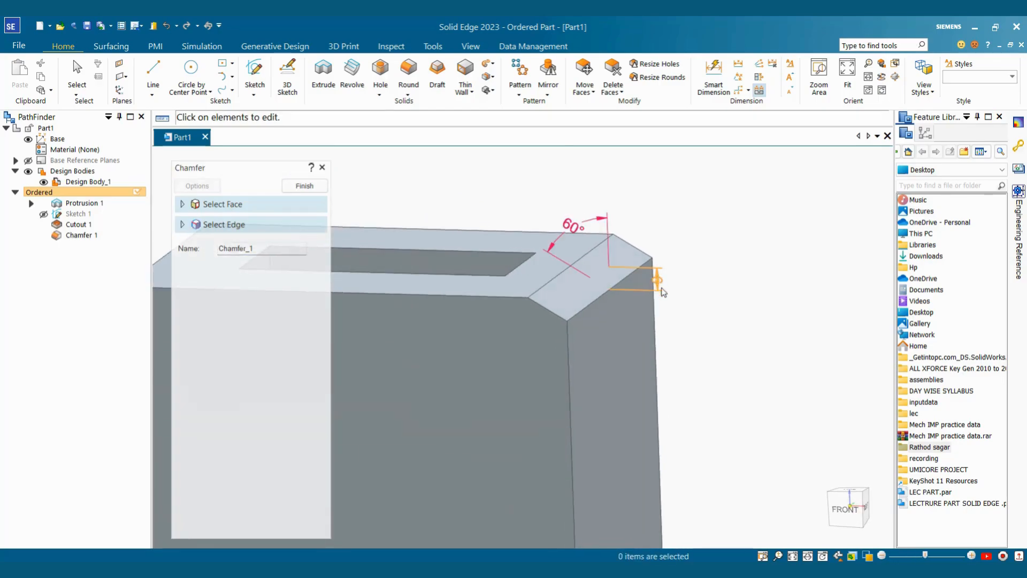
{"action": "scroll", "coordinate": [618, 369], "scroll_direction": "down", "scroll_amount": 3}
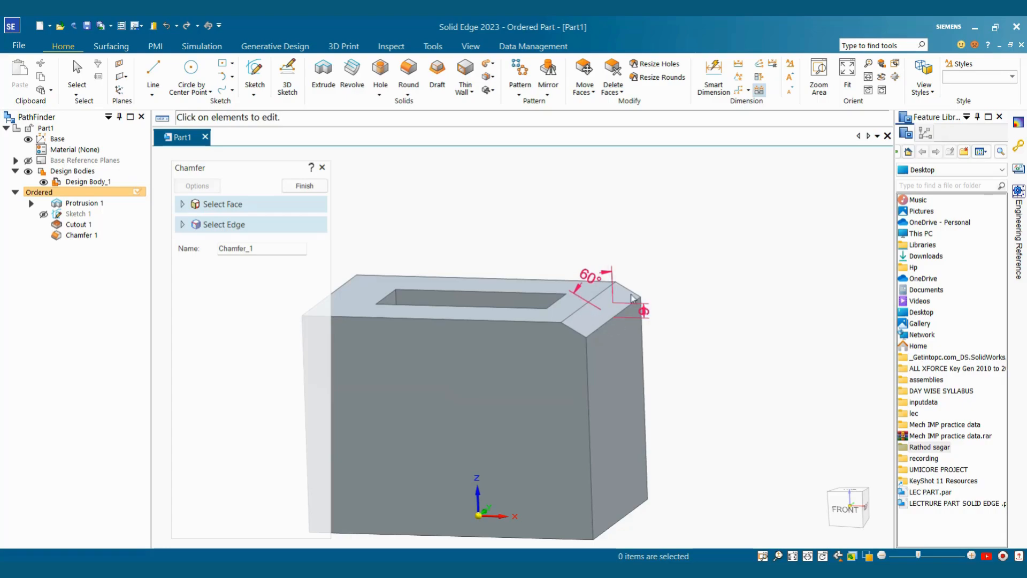
{"action": "left_click", "coordinate": [303, 186]}
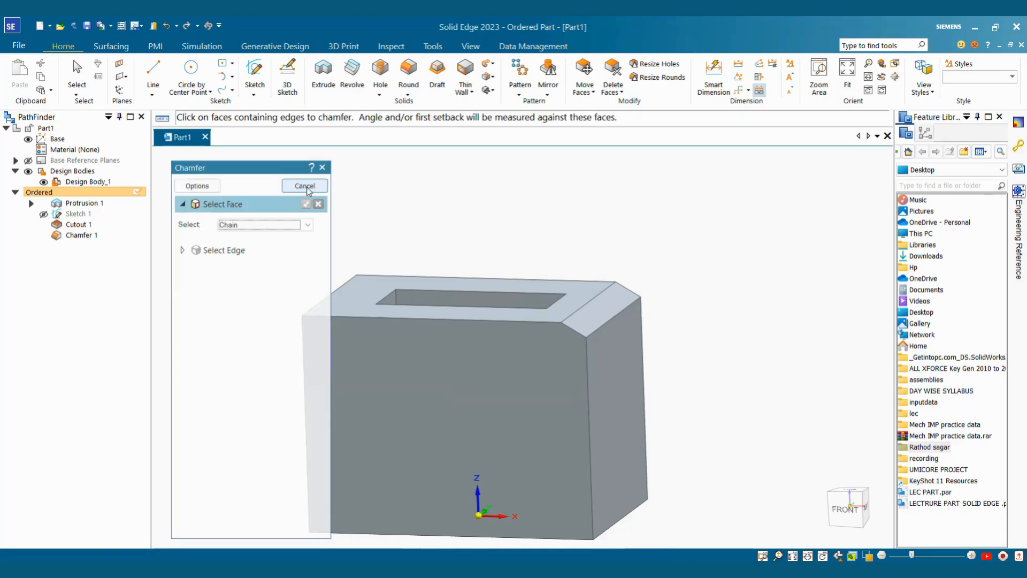
{"action": "left_click", "coordinate": [305, 186]}
Begin a new Angle and setback chamfer with the block's top face accepted as the reference face
{"action": "middle_click_drag", "start_coordinate": [494, 236], "coordinate": [580, 315]}
{"action": "scroll", "coordinate": [540, 291], "scroll_direction": "down", "scroll_amount": 2}
{"action": "scroll", "coordinate": [433, 334], "scroll_direction": "up", "scroll_amount": 4}
{"action": "middle_click_drag", "start_coordinate": [324, 313], "coordinate": [341, 315]}
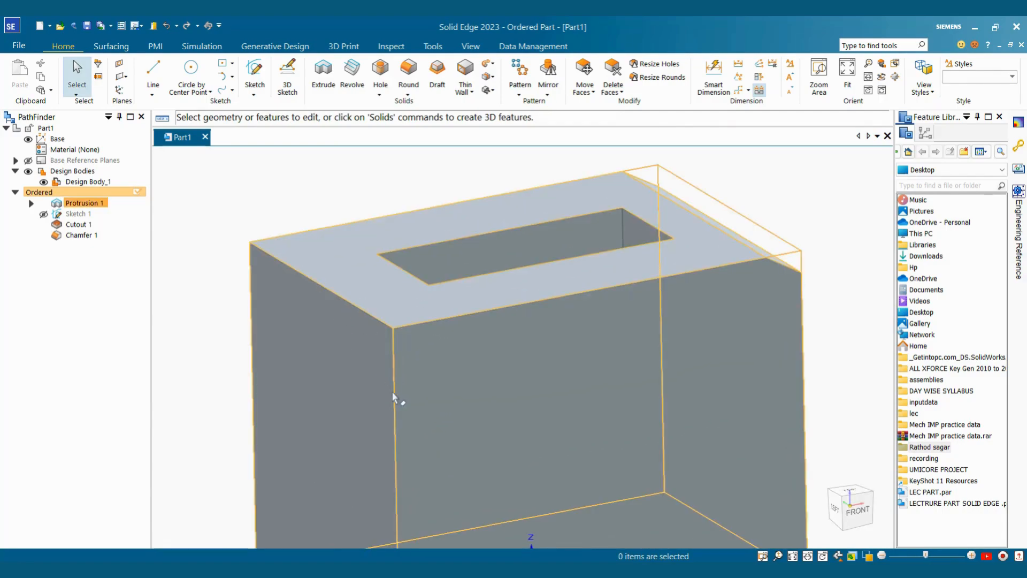
{"action": "middle_click_drag", "start_coordinate": [393, 397], "coordinate": [365, 396]}
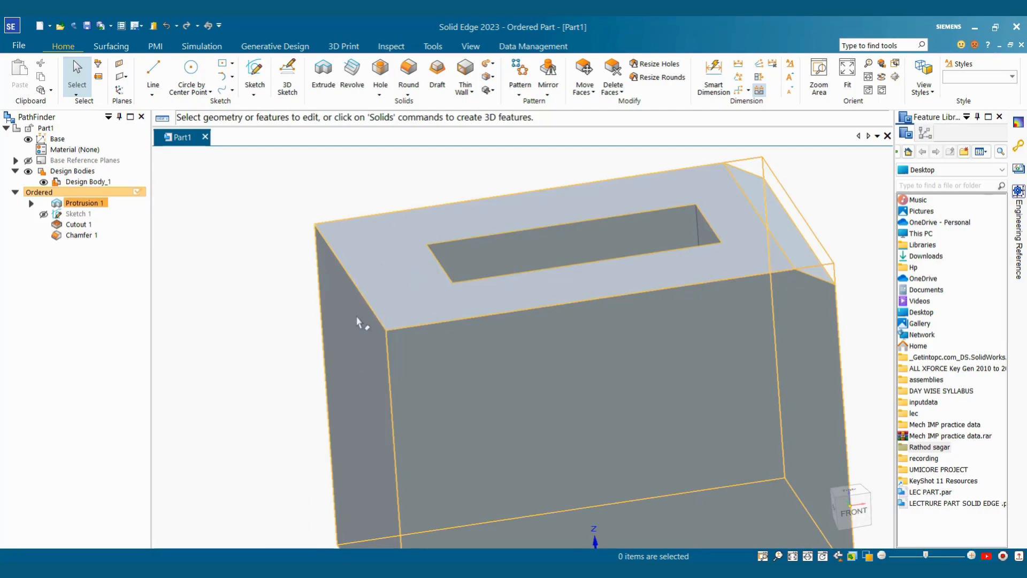
{"action": "left_click", "coordinate": [409, 95]}
{"action": "left_click", "coordinate": [423, 120]}
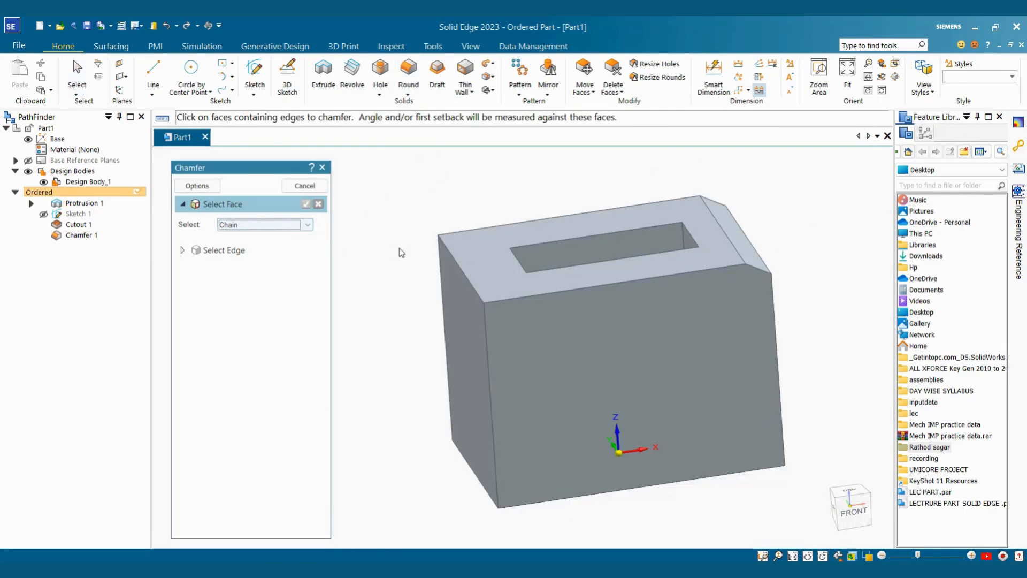
{"action": "left_click", "coordinate": [496, 268]}
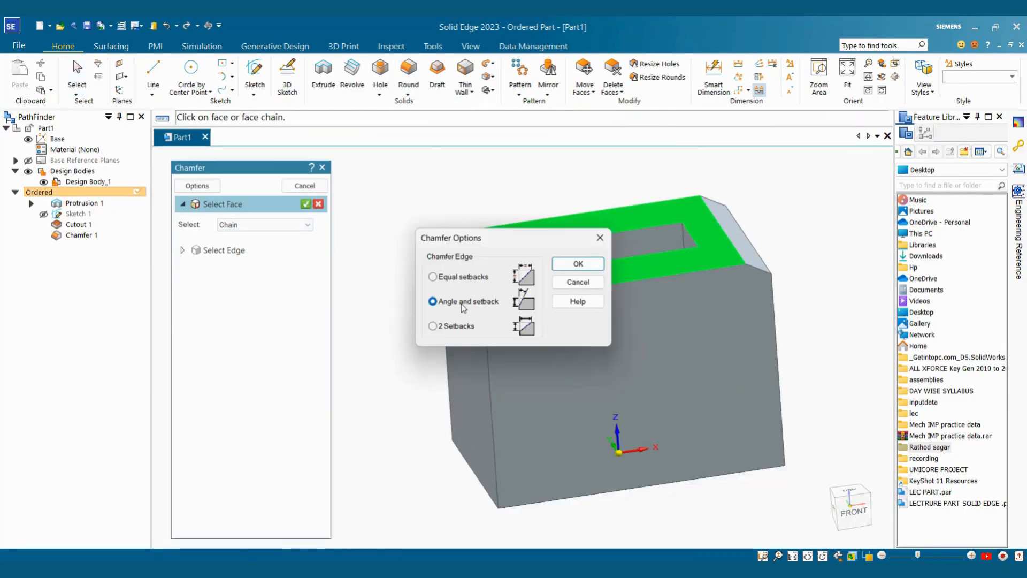
{"action": "left_click", "coordinate": [578, 265]}
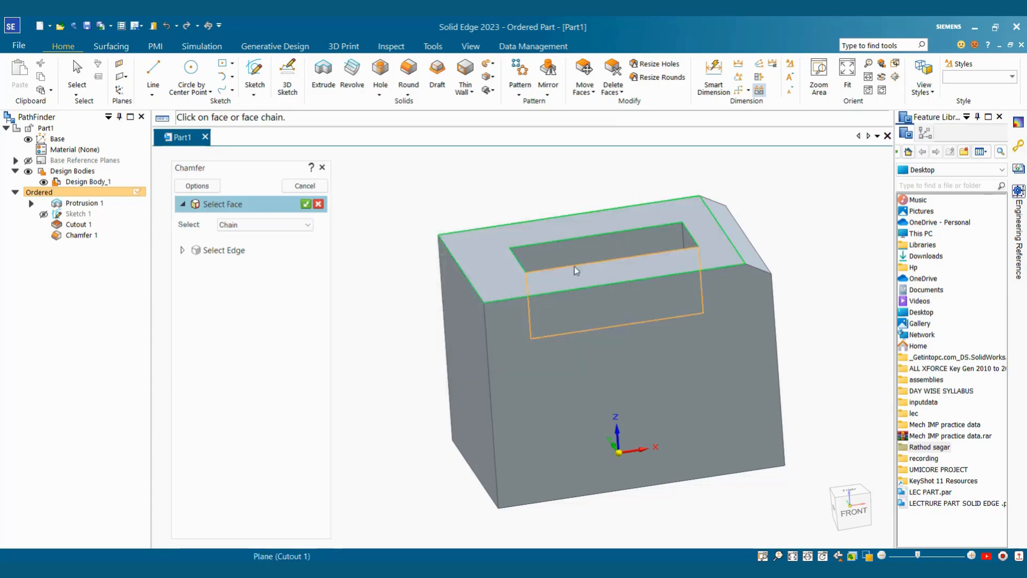
{"action": "right_click", "coordinate": [464, 295]}
Chamfer the top face's edge opposite the existing chamfer with a 6 mm setback and 30° angle
{"action": "left_click", "coordinate": [465, 276]}
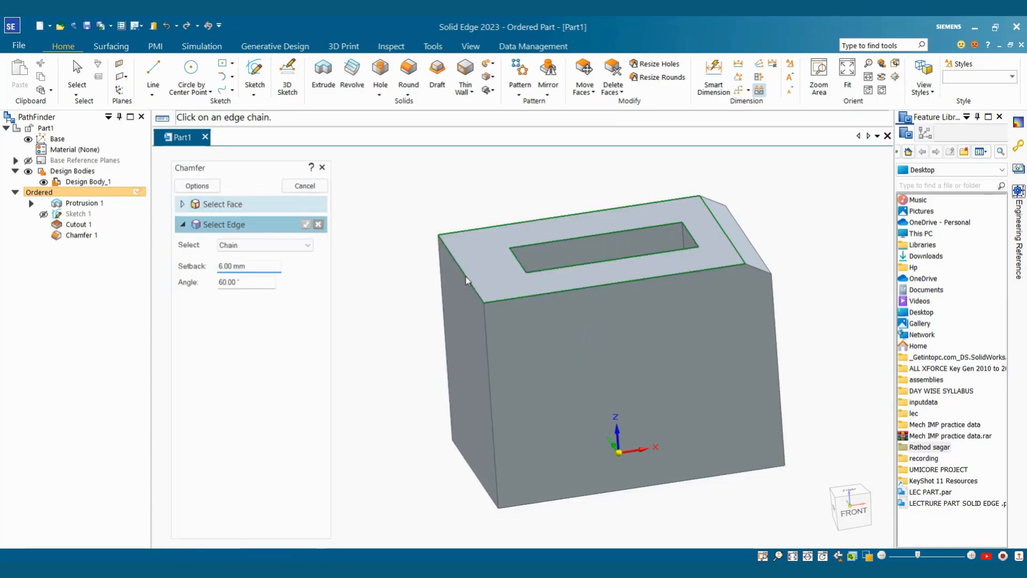
{"action": "scroll", "coordinate": [475, 312], "scroll_direction": "up", "scroll_amount": 3}
{"action": "scroll", "coordinate": [474, 313], "scroll_direction": "down", "scroll_amount": 2}
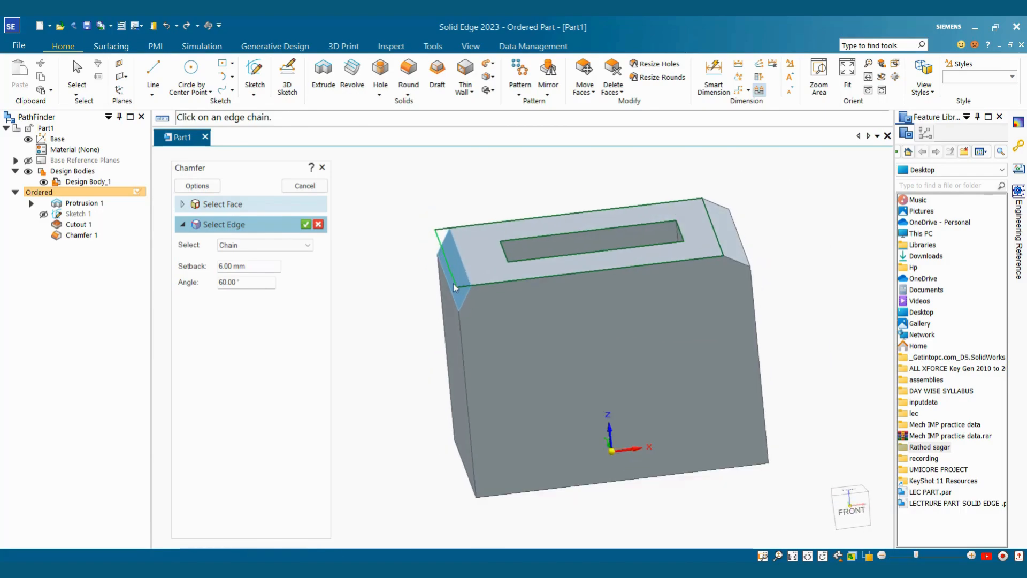
{"action": "left_click", "coordinate": [247, 283]}
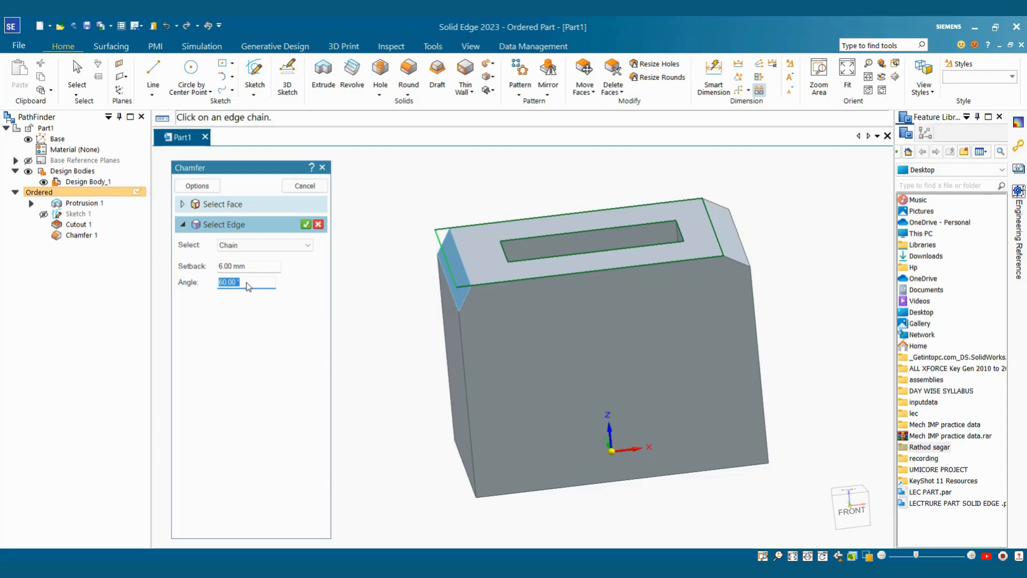
{"action": "type", "text": "30"}
{"action": "key", "text": "Return"}
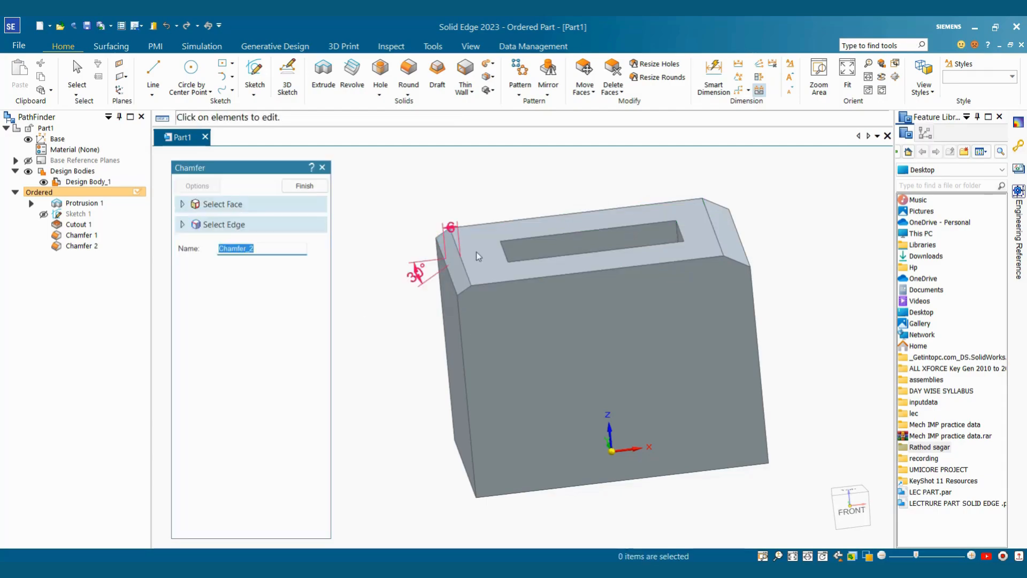
{"action": "scroll", "coordinate": [476, 251], "scroll_direction": "up", "scroll_amount": 3}
{"action": "scroll", "coordinate": [497, 315], "scroll_direction": "down", "scroll_amount": 3}
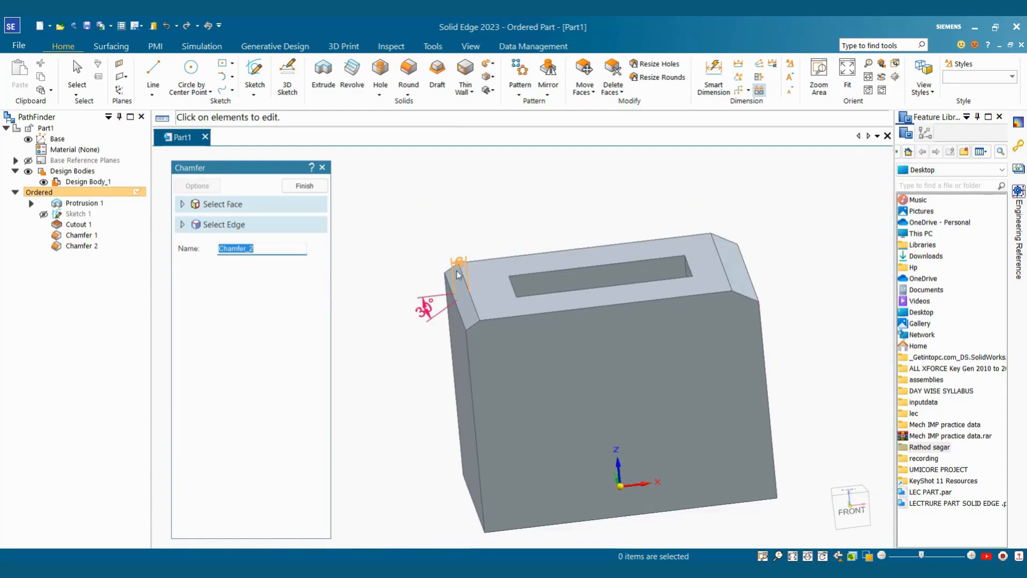
{"action": "scroll", "coordinate": [470, 289], "scroll_direction": "up", "scroll_amount": 3}
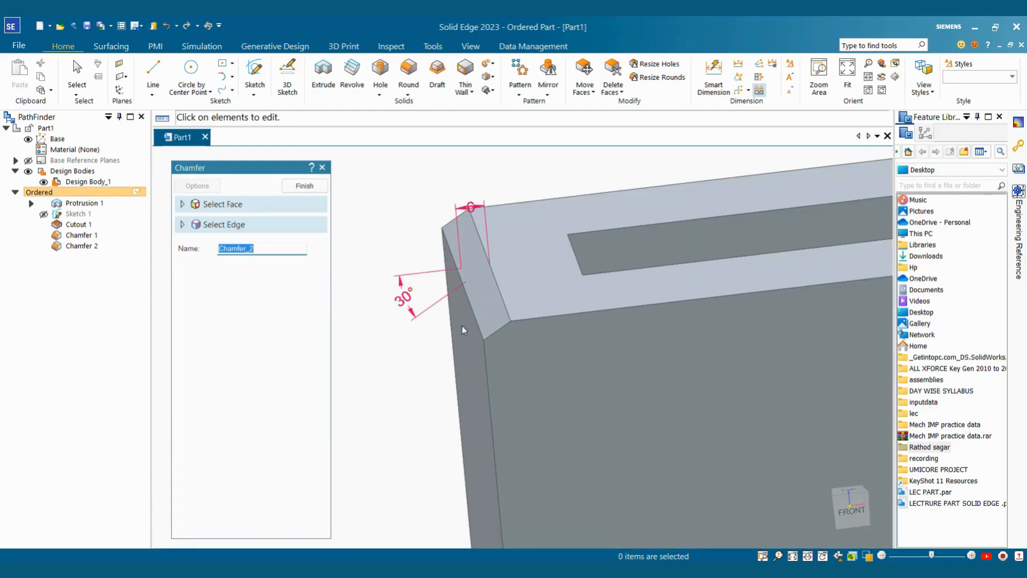
{"action": "left_click", "coordinate": [306, 187]}
Switch the Chamfer option to 2 Setbacks, with the block turned to show its bottom and left side faces
{"action": "scroll", "coordinate": [392, 188], "scroll_direction": "down", "scroll_amount": 3}
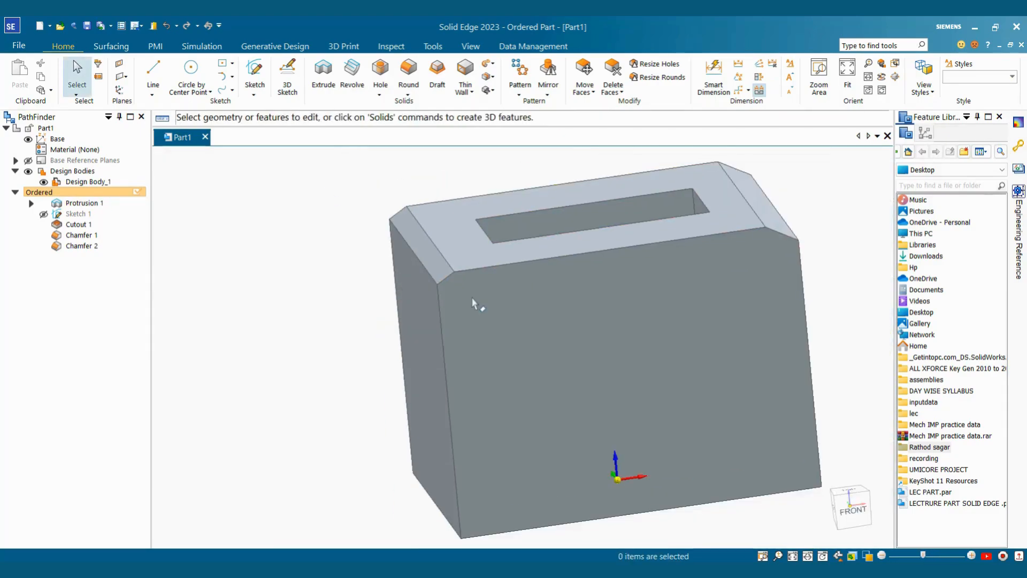
{"action": "middle_click_drag", "start_coordinate": [476, 303], "coordinate": [462, 287]}
{"action": "middle_click_drag", "start_coordinate": [534, 385], "coordinate": [499, 291]}
{"action": "middle_click_drag", "start_coordinate": [652, 453], "coordinate": [510, 276]}
{"action": "scroll", "coordinate": [529, 288], "scroll_direction": "up", "scroll_amount": 3}
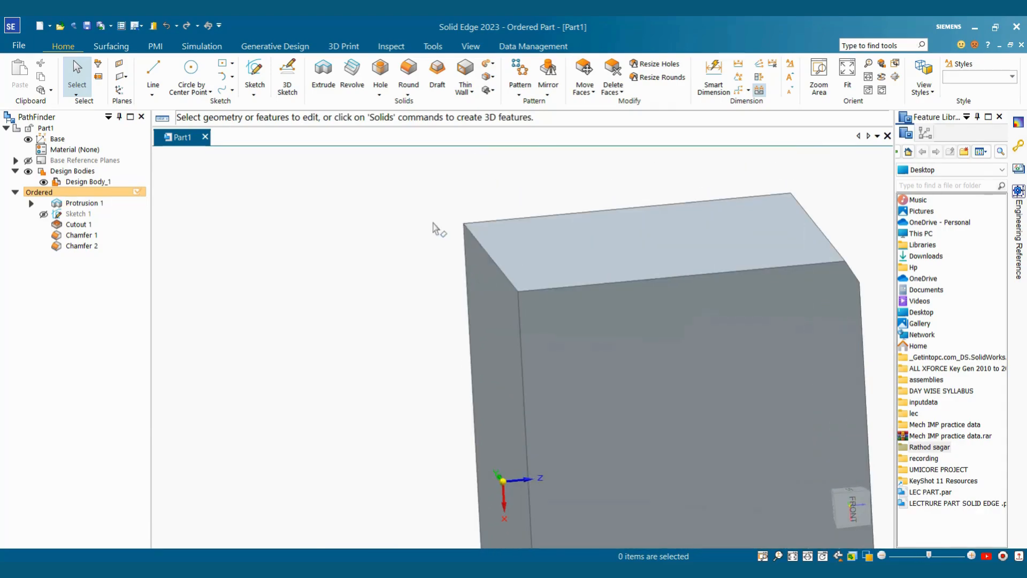
{"action": "left_click", "coordinate": [408, 95]}
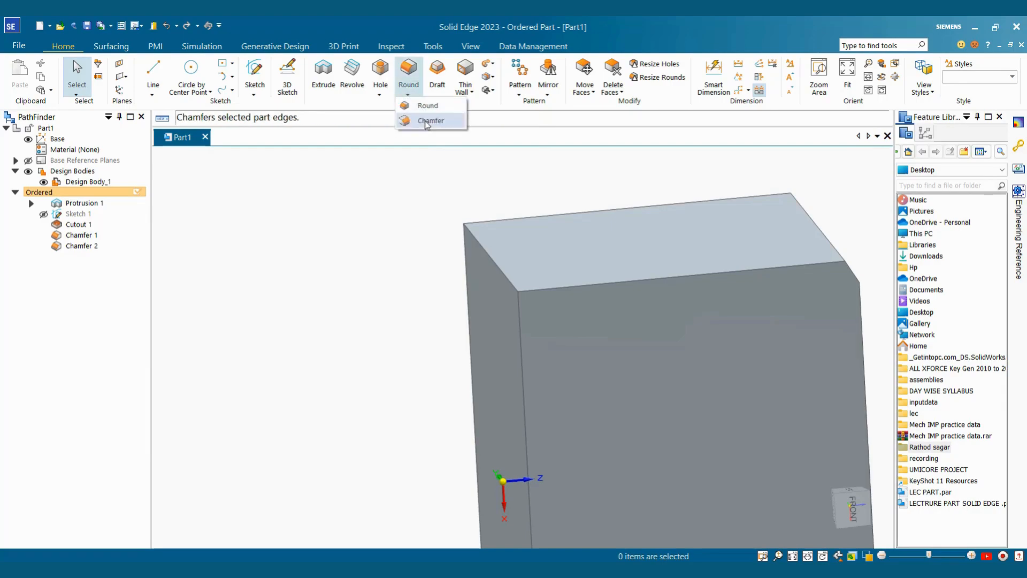
{"action": "left_click", "coordinate": [428, 121]}
{"action": "left_click", "coordinate": [197, 186]}
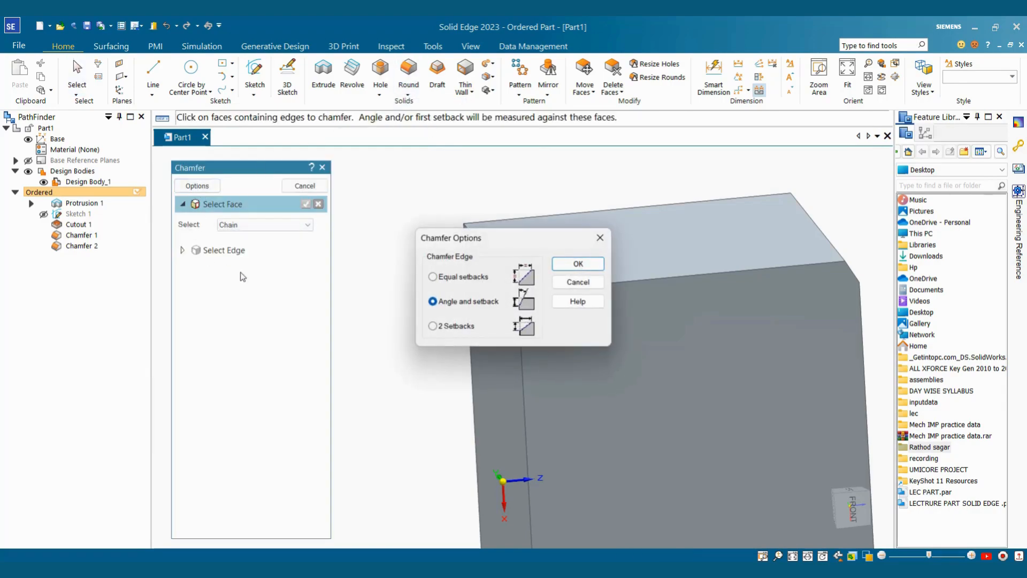
{"action": "left_click", "coordinate": [456, 328]}
{"action": "left_click", "coordinate": [578, 264]}
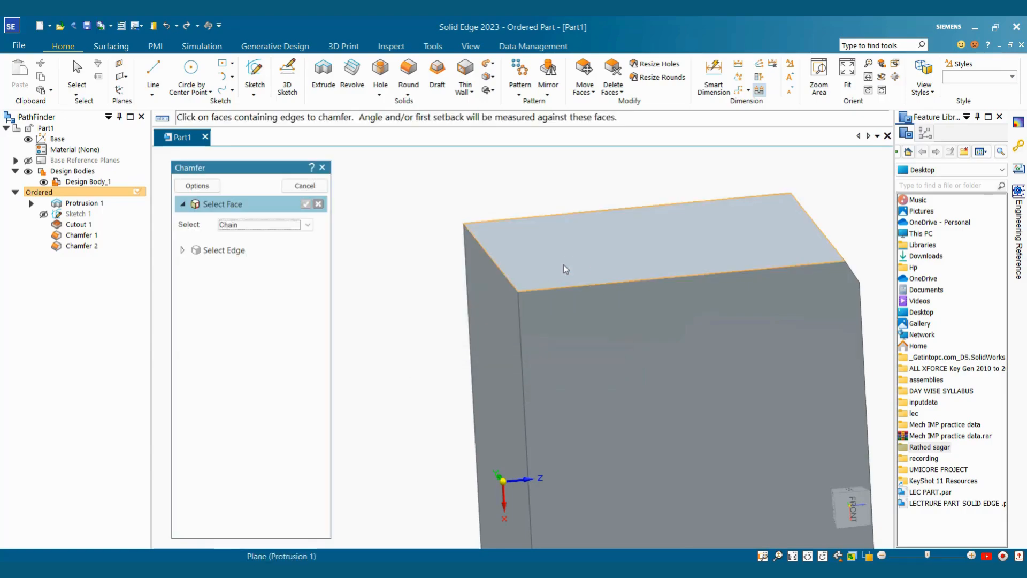
Chamfer the edge between the bottom and left side faces with setbacks of 10 mm and 30 mm, measured from the bottom face
{"action": "left_click", "coordinate": [496, 284]}
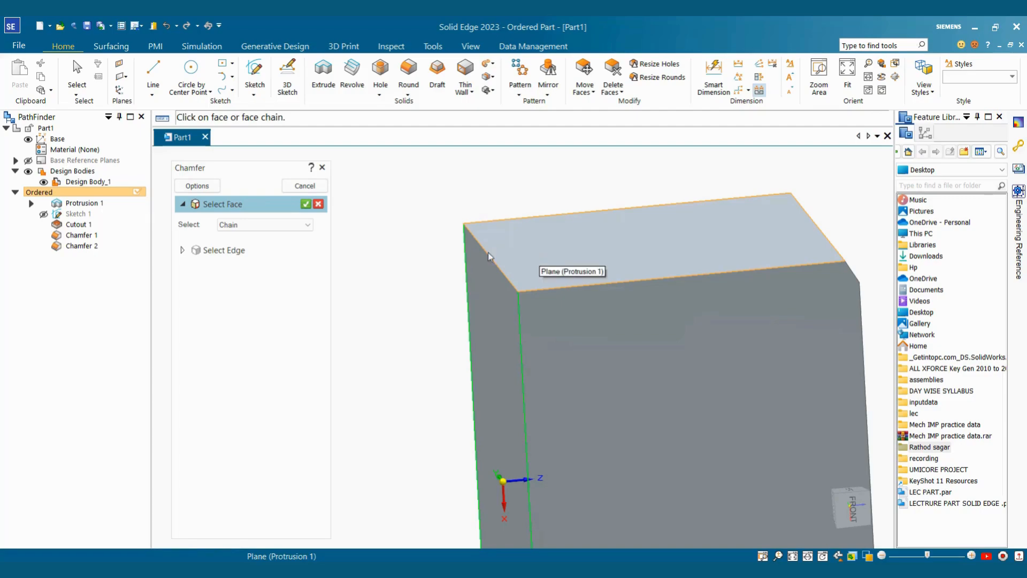
{"action": "left_click", "coordinate": [305, 203]}
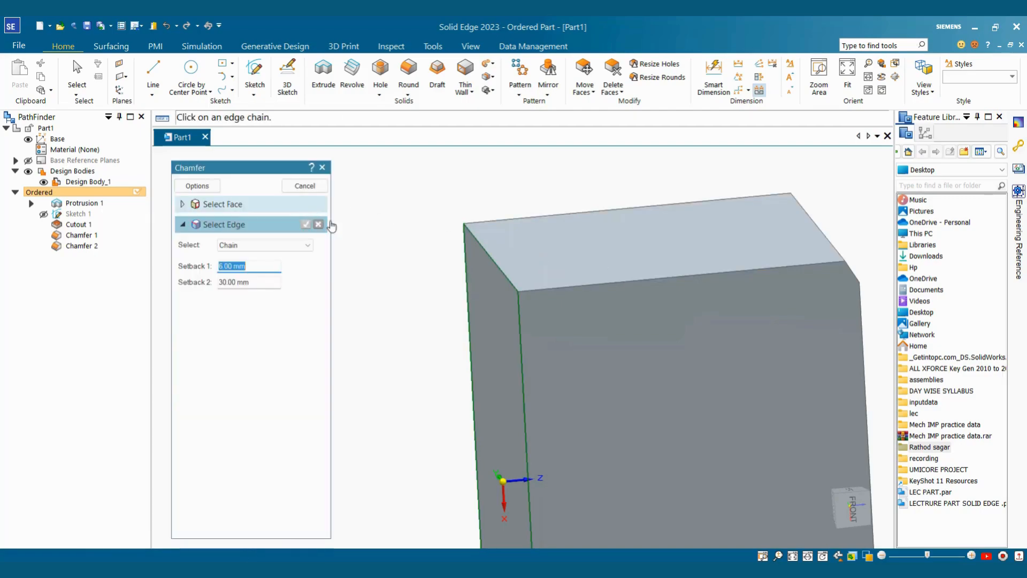
{"action": "left_click", "coordinate": [503, 277]}
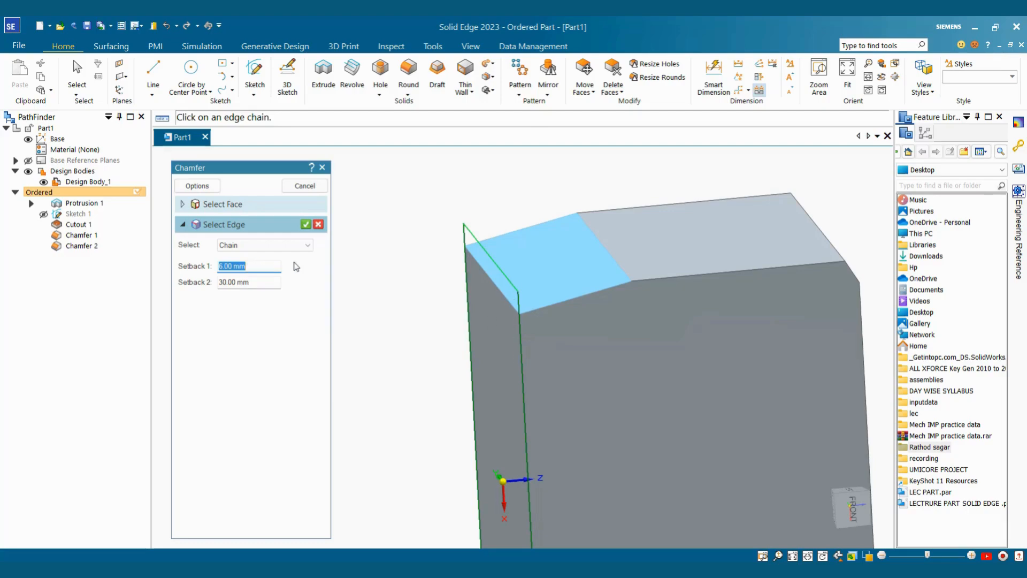
{"action": "type", "text": "10"}
{"action": "key", "text": "Return"}
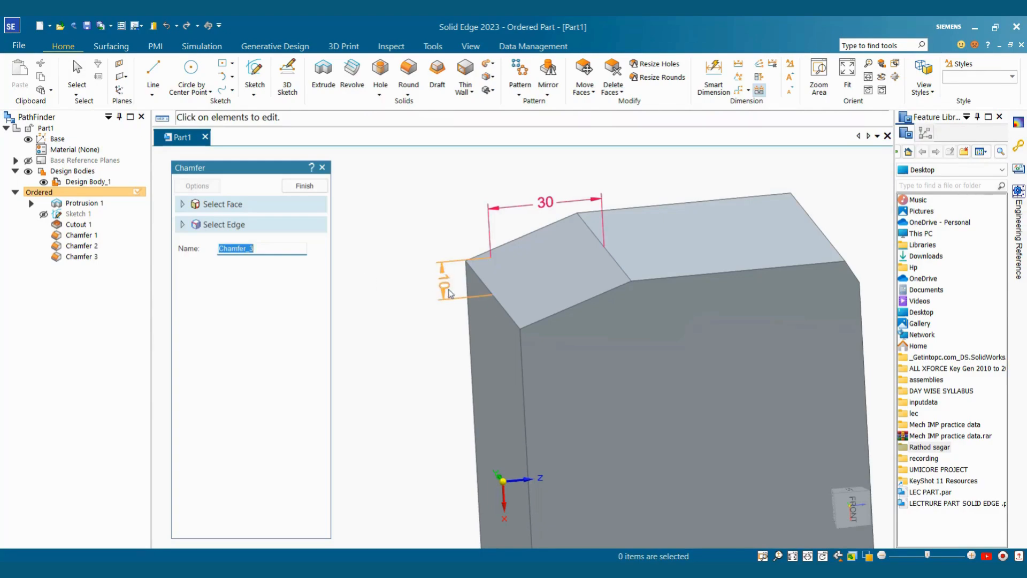
{"action": "left_click", "coordinate": [304, 186]}
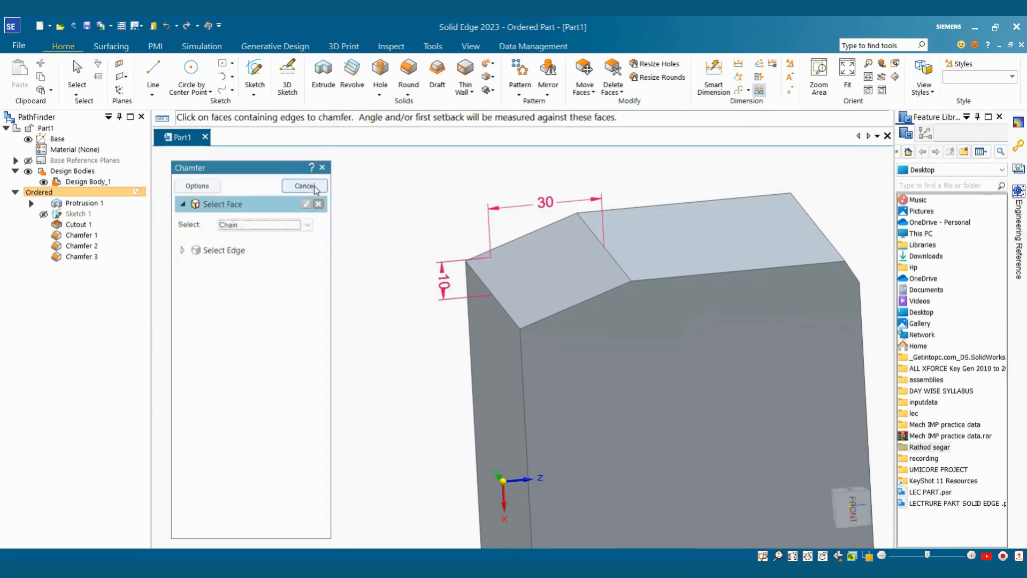
{"action": "key", "text": "Escape"}
Start a new chamfer on the block with the Equal setbacks option
{"action": "scroll", "coordinate": [634, 328], "scroll_direction": "down", "scroll_amount": 5}
{"action": "middle_click_drag", "start_coordinate": [632, 321], "coordinate": [658, 355]}
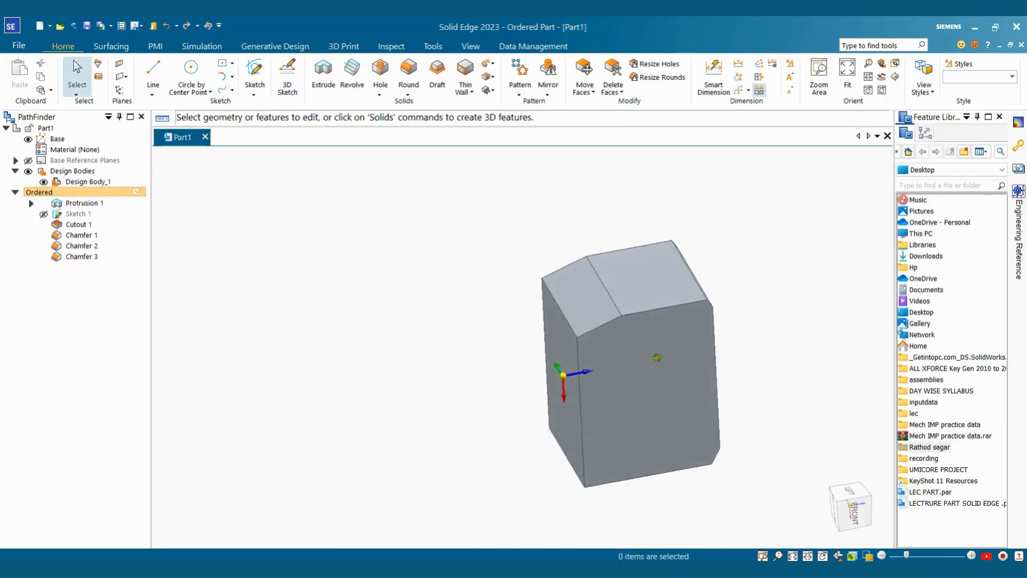
{"action": "middle_click_drag", "start_coordinate": [638, 304], "coordinate": [634, 316]}
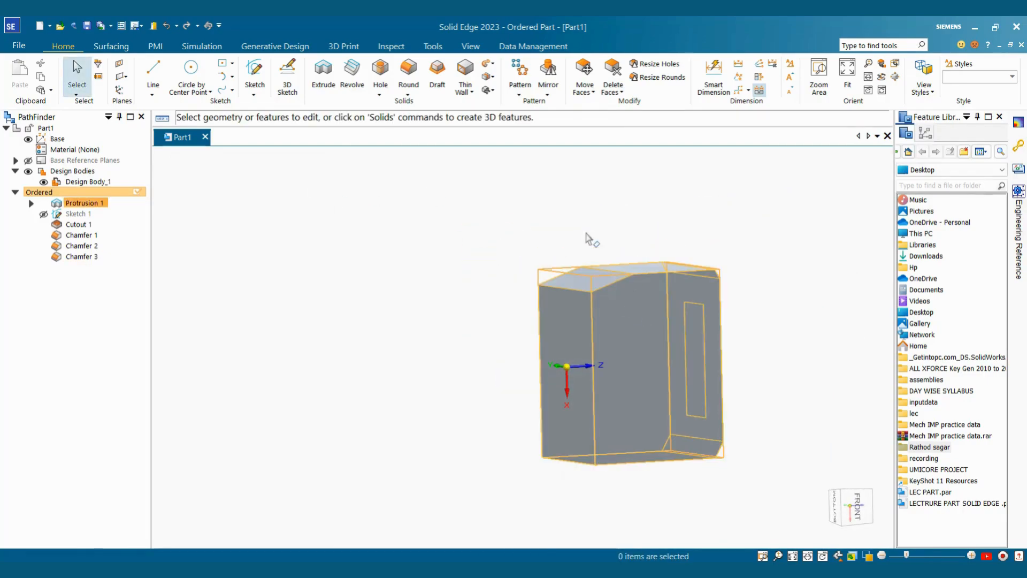
{"action": "left_click", "coordinate": [408, 94]}
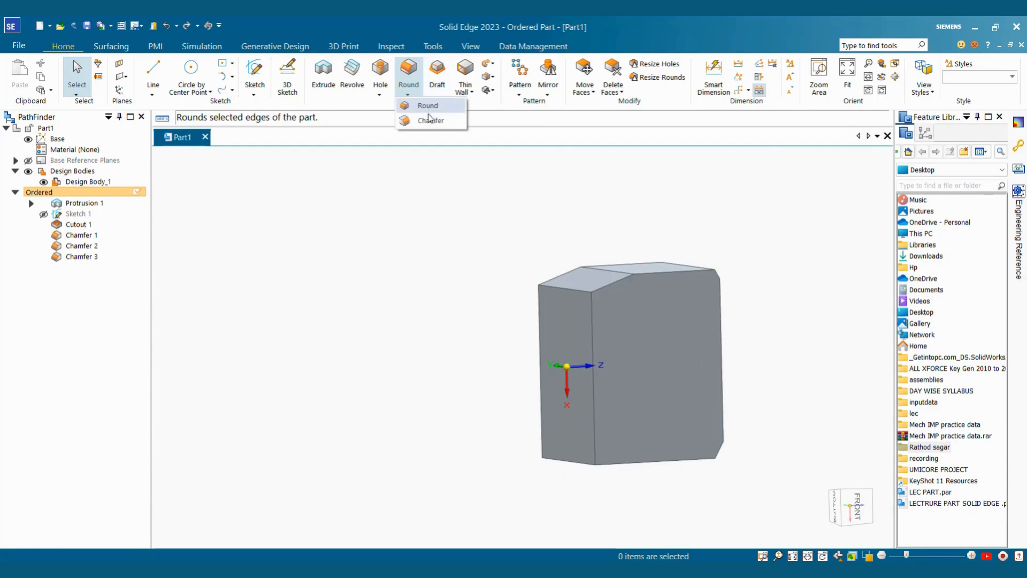
{"action": "left_click", "coordinate": [429, 120]}
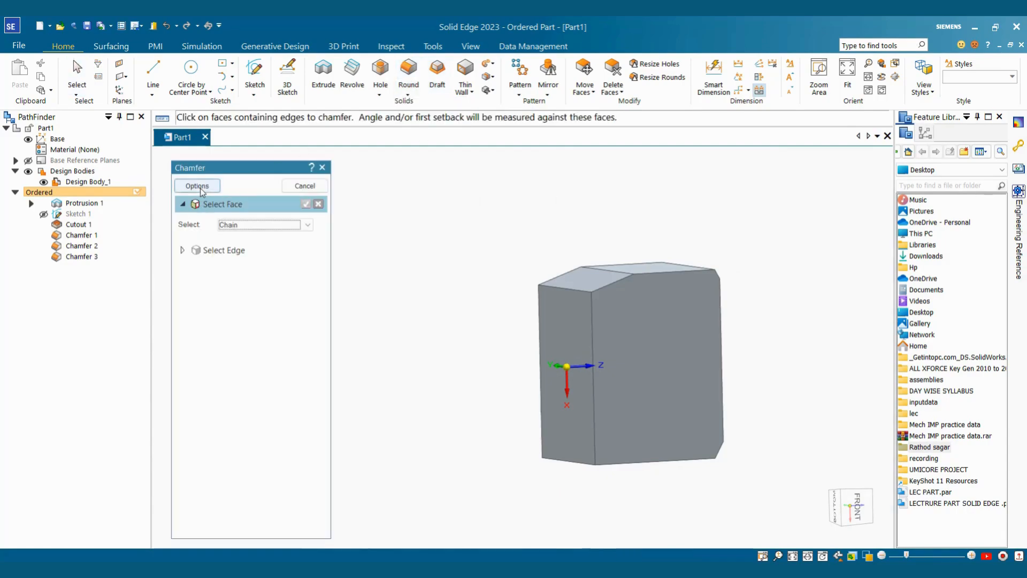
{"action": "left_click", "coordinate": [199, 188]}
{"action": "left_click", "coordinate": [473, 284]}
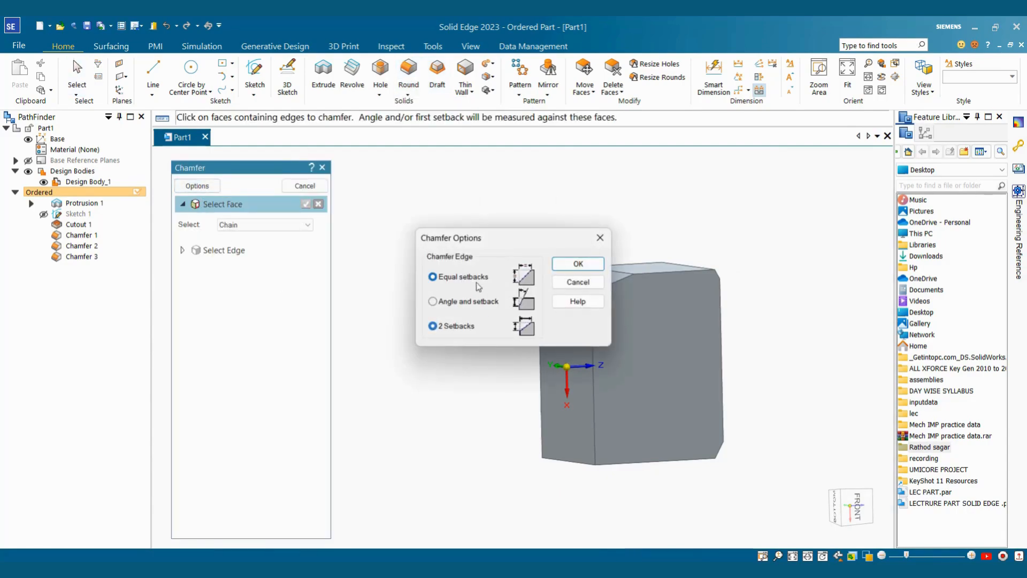
{"action": "left_click", "coordinate": [578, 263]}
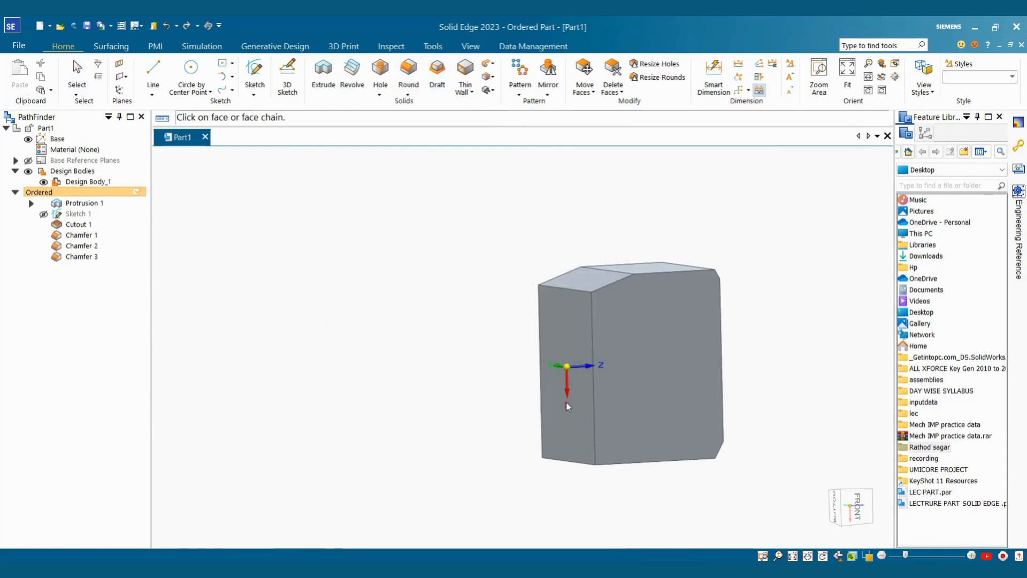
Chamfer the edge between the block's bottom and right side faces with an equal setback of 10 mm
{"action": "left_click", "coordinate": [566, 464]}
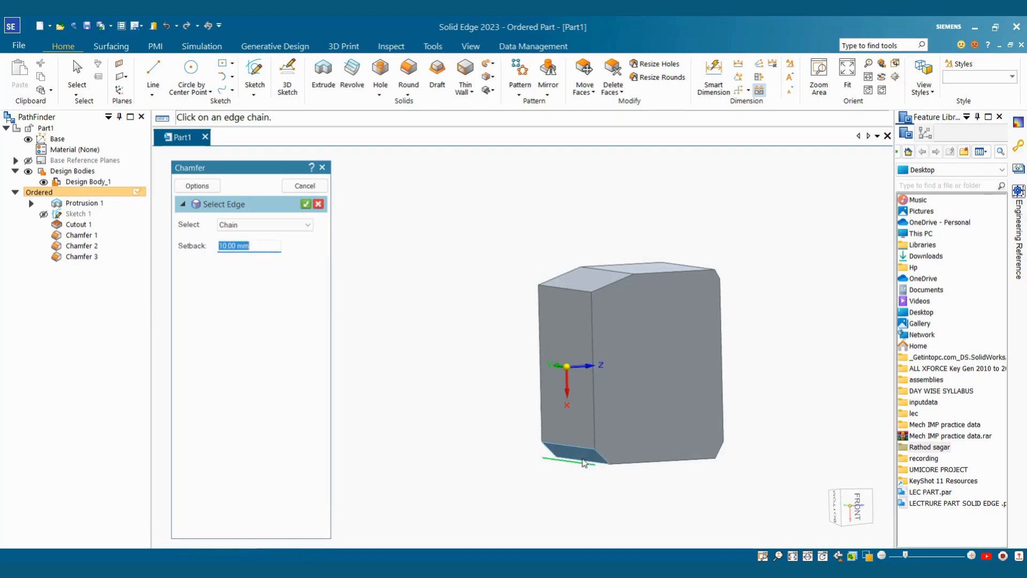
{"action": "middle_click_drag", "start_coordinate": [597, 400], "coordinate": [621, 443]}
{"action": "scroll", "coordinate": [547, 468], "scroll_direction": "up", "scroll_amount": 3}
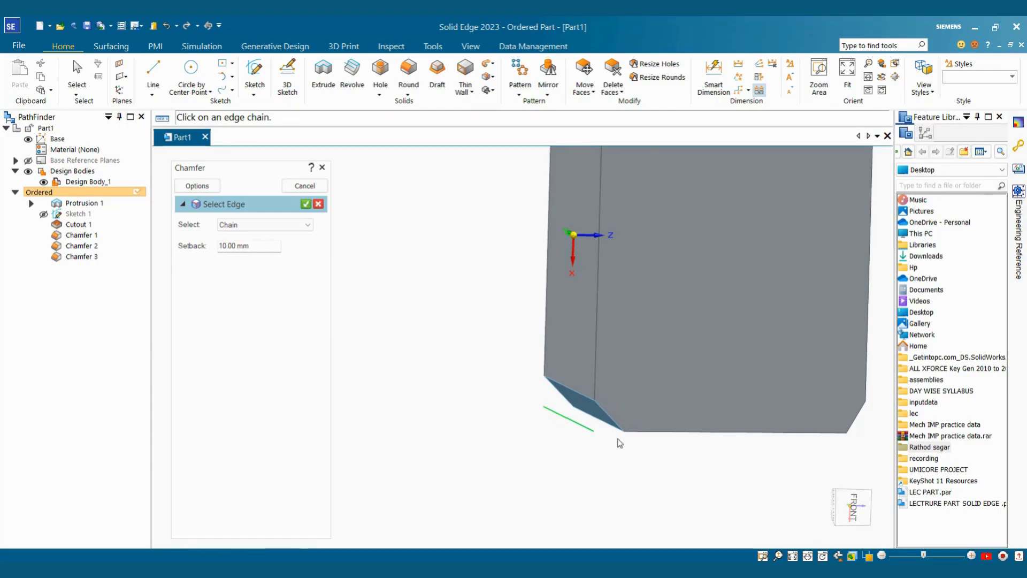
{"action": "middle_click_drag", "start_coordinate": [619, 442], "coordinate": [573, 333]}
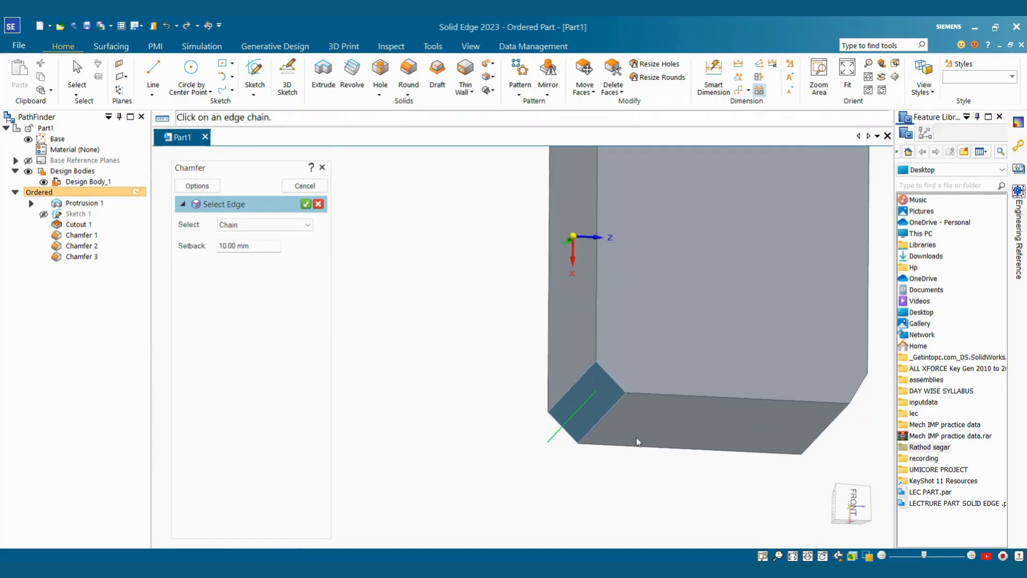
{"action": "left_click", "coordinate": [305, 204]}
{"action": "scroll", "coordinate": [499, 307], "scroll_direction": "down", "scroll_amount": 5}
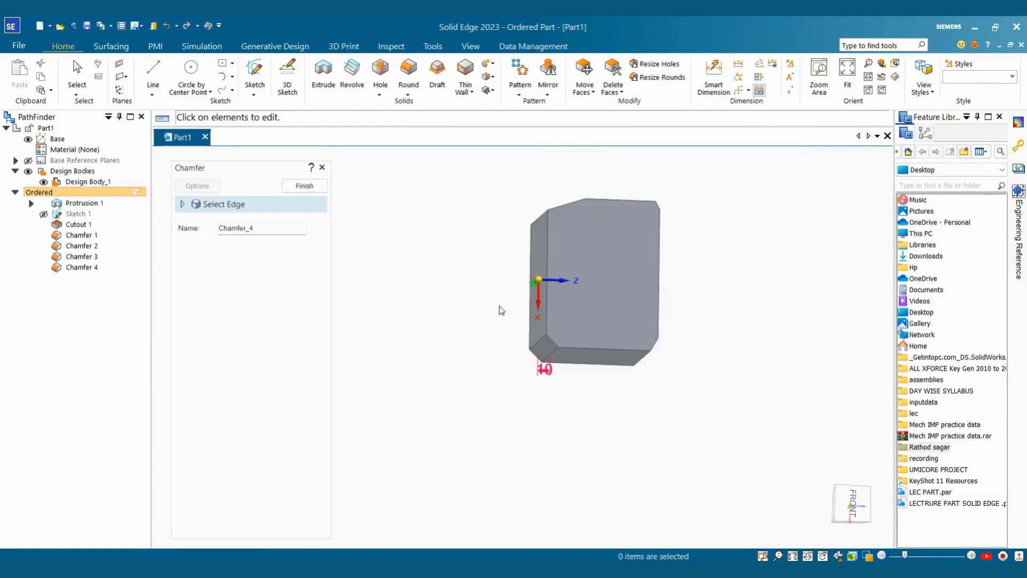
{"action": "right_click", "coordinate": [497, 351]}
{"action": "mouse_move", "coordinate": [646, 388]}
{"action": "middle_mouse_down"}
{"action": "mouse_move", "coordinate": [483, 393]}
{"action": "mouse_move", "coordinate": [577, 201]}
{"action": "mouse_move", "coordinate": [543, 209]}
{"action": "mouse_move", "coordinate": [567, 177]}
{"action": "mouse_move", "coordinate": [508, 214]}
{"action": "mouse_move", "coordinate": [528, 206]}
{"action": "mouse_move", "coordinate": [592, 259]}
{"action": "middle_mouse_up"}
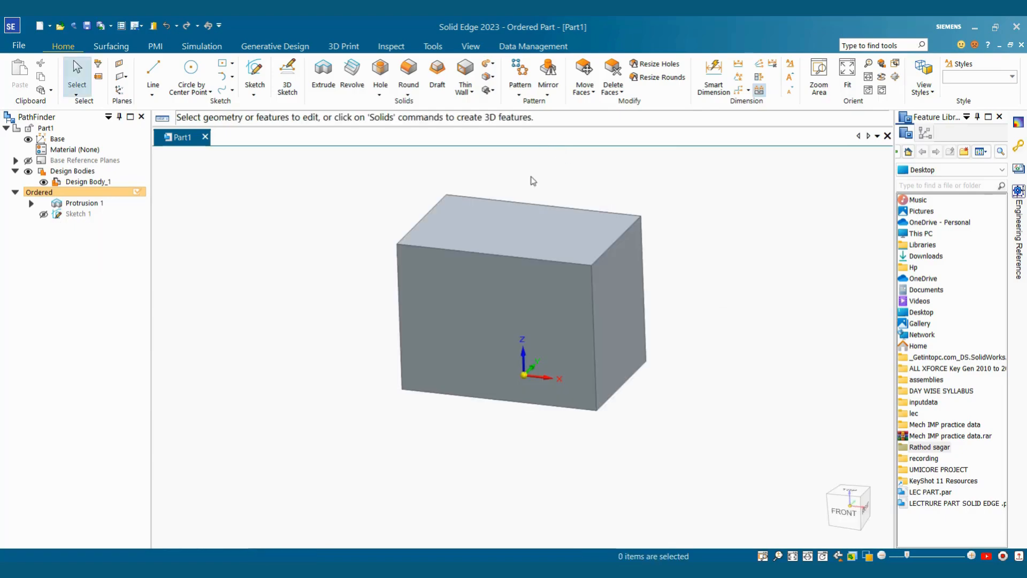
Begin a Draft with the block's top face as the coincident draft plane and its right side face as the face to draft
{"action": "left_click", "coordinate": [439, 73]}
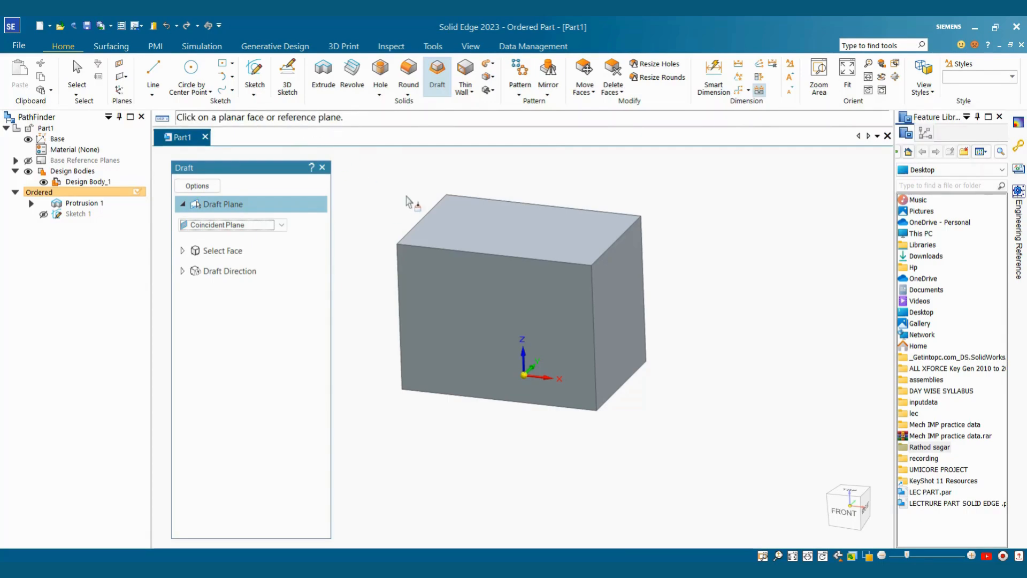
{"action": "left_click", "coordinate": [550, 245]}
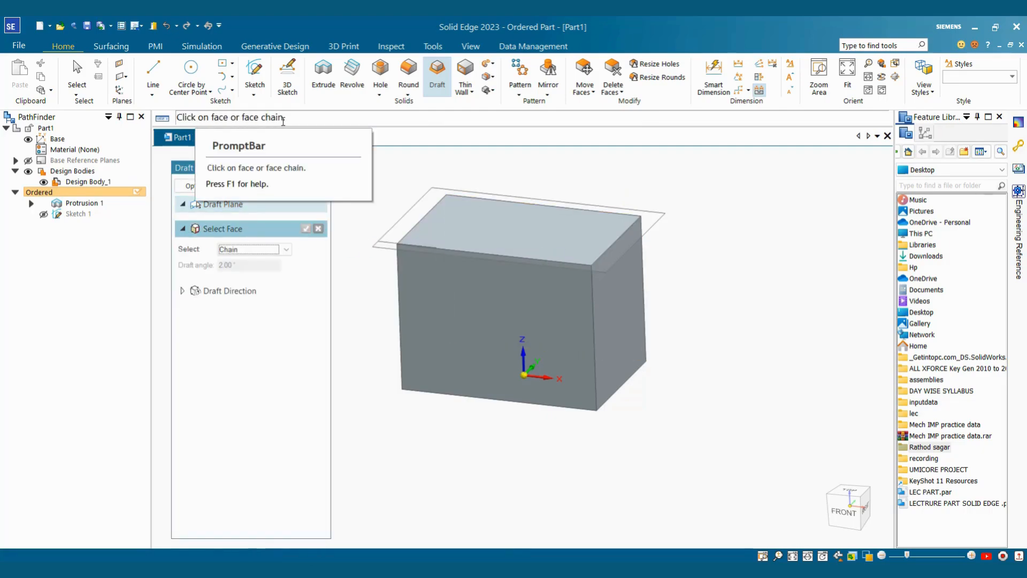
{"action": "mouse_move", "coordinate": [748, 356]}
{"action": "middle_mouse_down"}
{"action": "mouse_move", "coordinate": [728, 289]}
{"action": "mouse_move", "coordinate": [704, 348]}
{"action": "mouse_move", "coordinate": [724, 335]}
{"action": "mouse_move", "coordinate": [737, 352]}
{"action": "mouse_move", "coordinate": [738, 318]}
{"action": "mouse_move", "coordinate": [743, 342]}
{"action": "middle_mouse_up"}
{"action": "scroll", "coordinate": [687, 354], "scroll_direction": "up", "scroll_amount": 2}
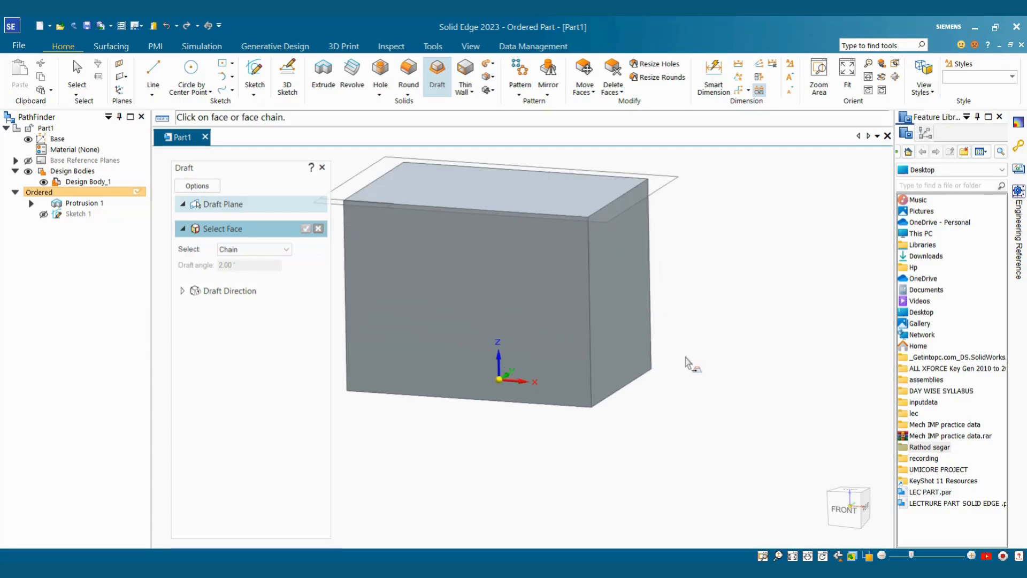
{"action": "scroll", "coordinate": [741, 334], "scroll_direction": "down", "scroll_amount": 1}
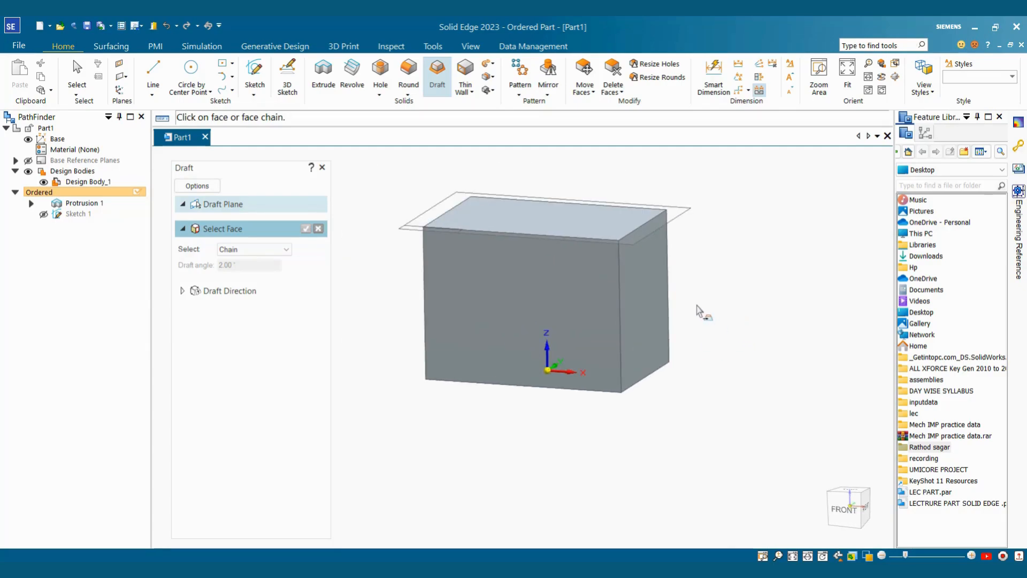
{"action": "left_click", "coordinate": [649, 283]}
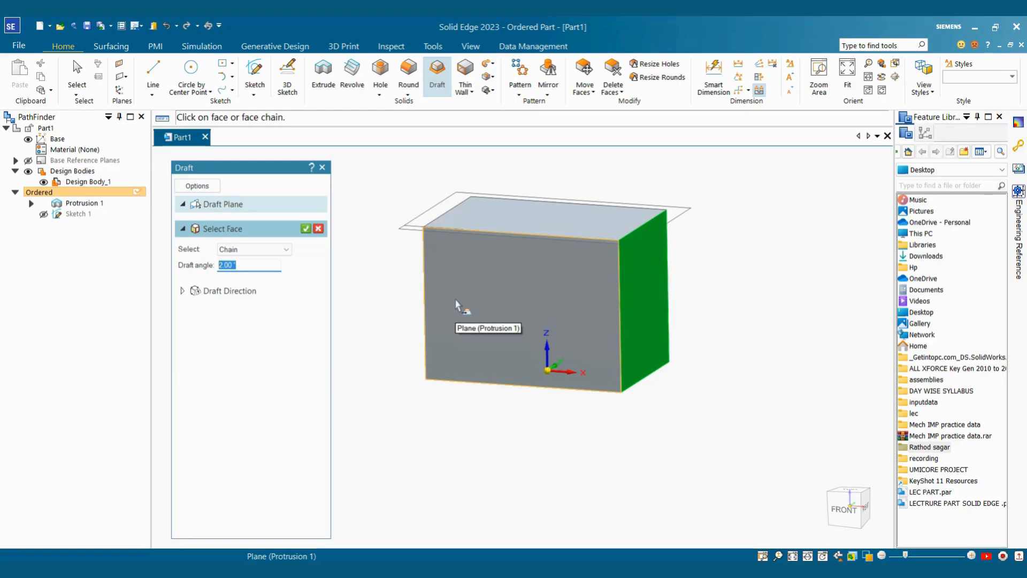
Set the draft angle to 15° and tilt the right side face outward below the draft plane
{"action": "type", "text": "2"}
{"action": "key", "text": "Return"}
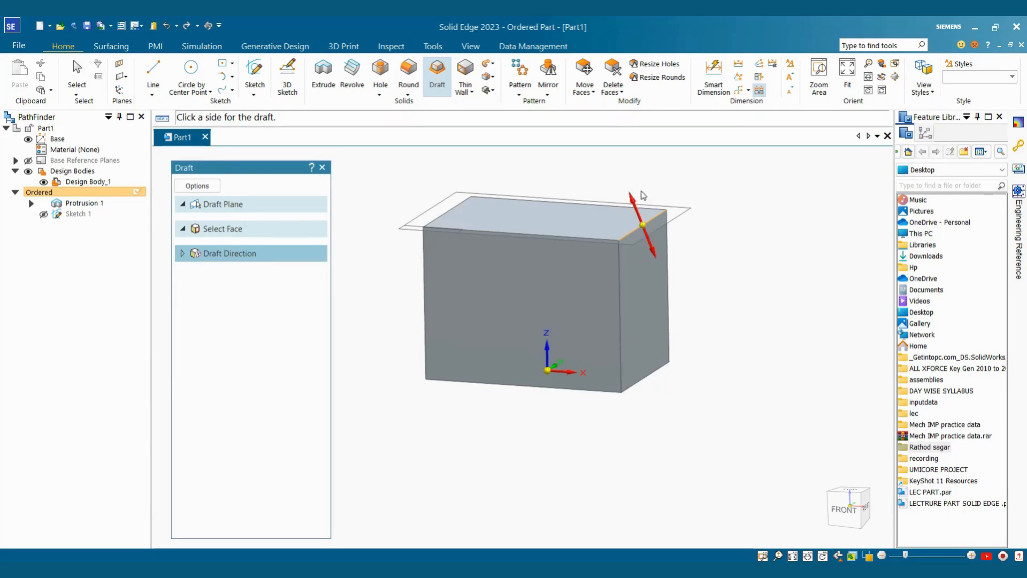
{"action": "left_click", "coordinate": [611, 196]}
{"action": "middle_click_drag", "start_coordinate": [662, 360], "coordinate": [678, 330]}
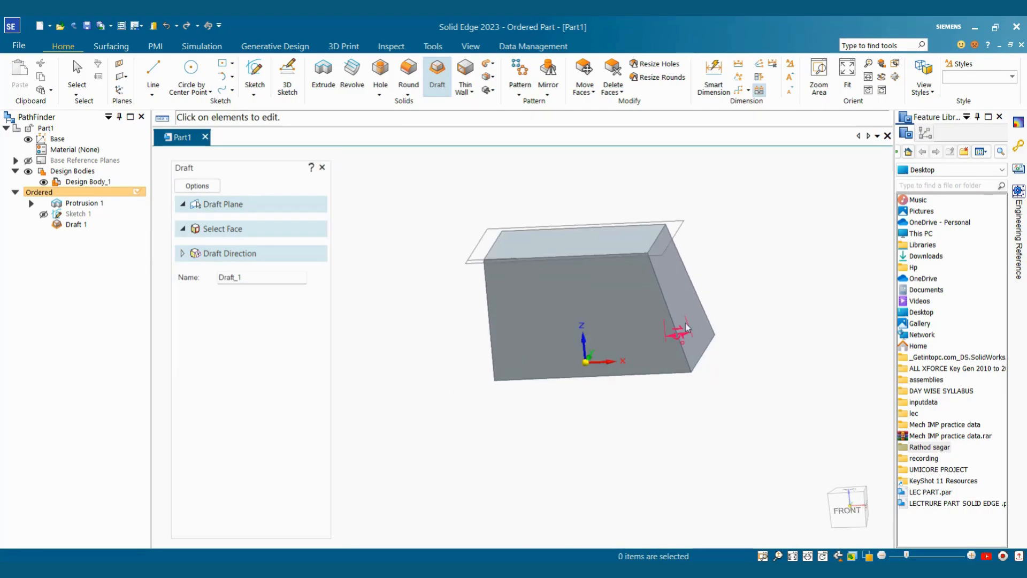
{"action": "right_click", "coordinate": [679, 330]}
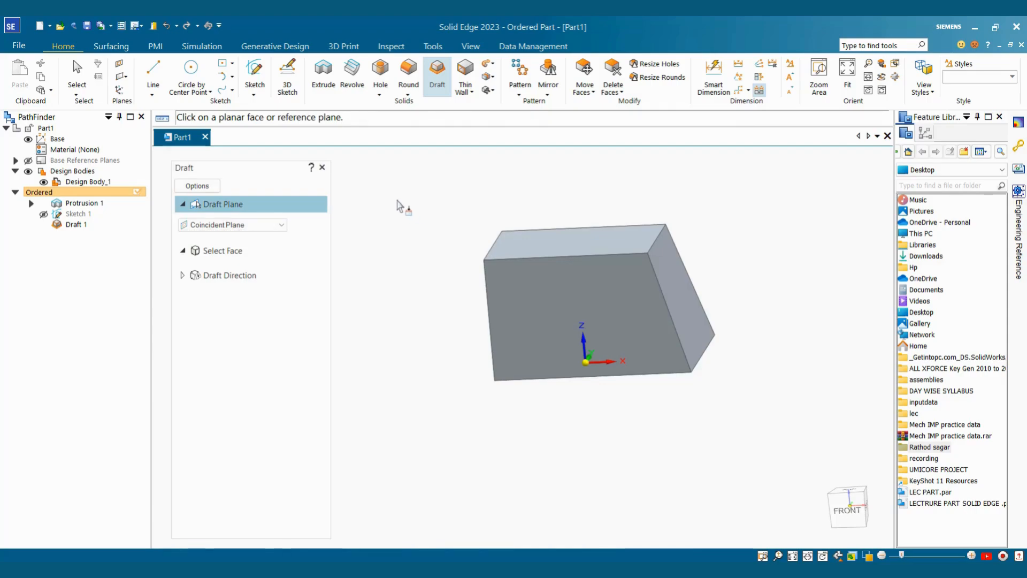
Leave the Draft command and undo the draft on the right side face
{"action": "key", "text": "Escape"}
{"action": "key", "text": "ctrl+z"}
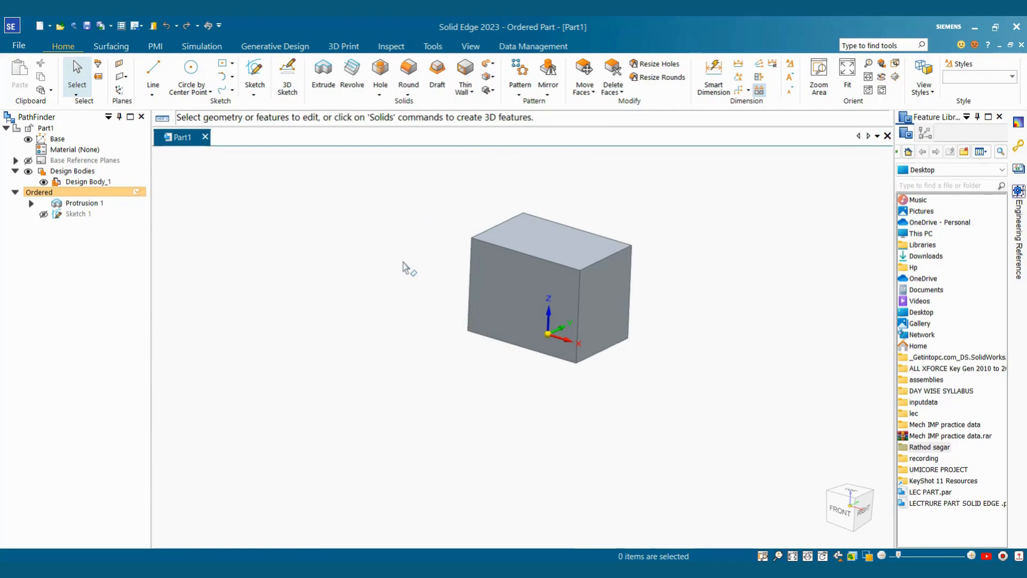
{"action": "middle_click_drag", "start_coordinate": [401, 259], "coordinate": [654, 347]}
{"action": "scroll", "coordinate": [644, 284], "scroll_direction": "up", "scroll_amount": 4}
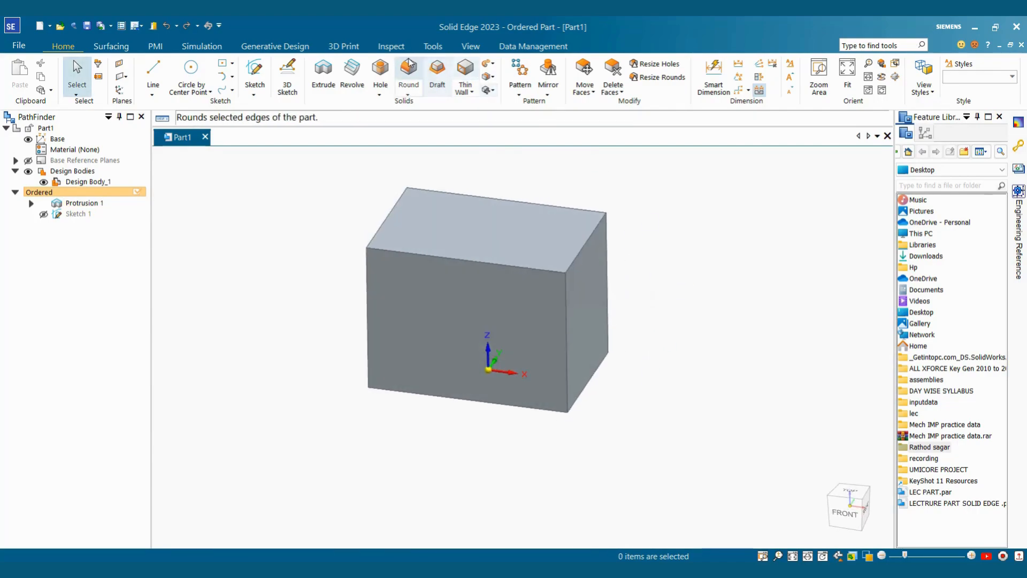
Draft the block's right and front faces inward by 15°, using the top face as the draft plane
{"action": "left_click", "coordinate": [437, 75]}
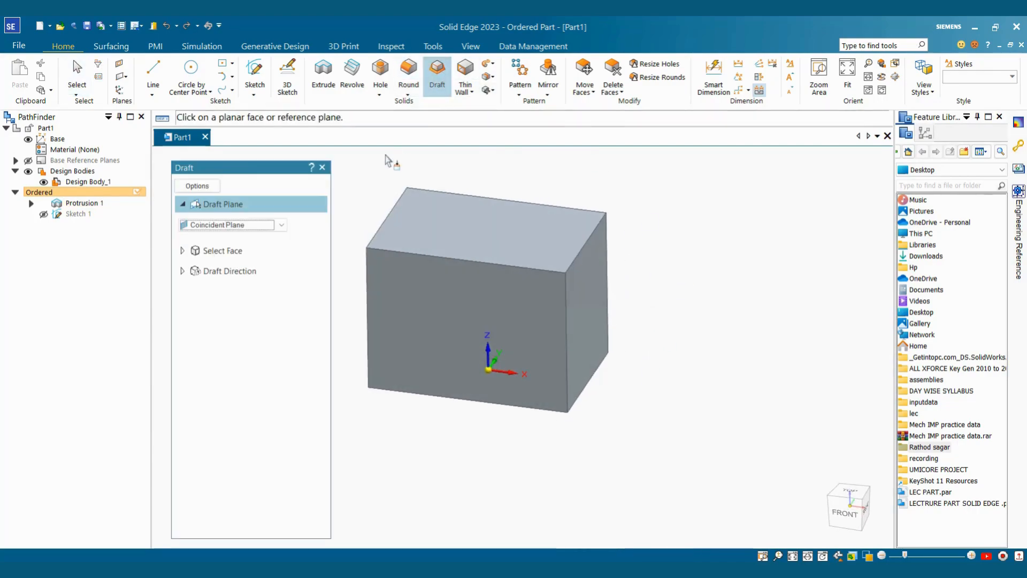
{"action": "left_click", "coordinate": [474, 234]}
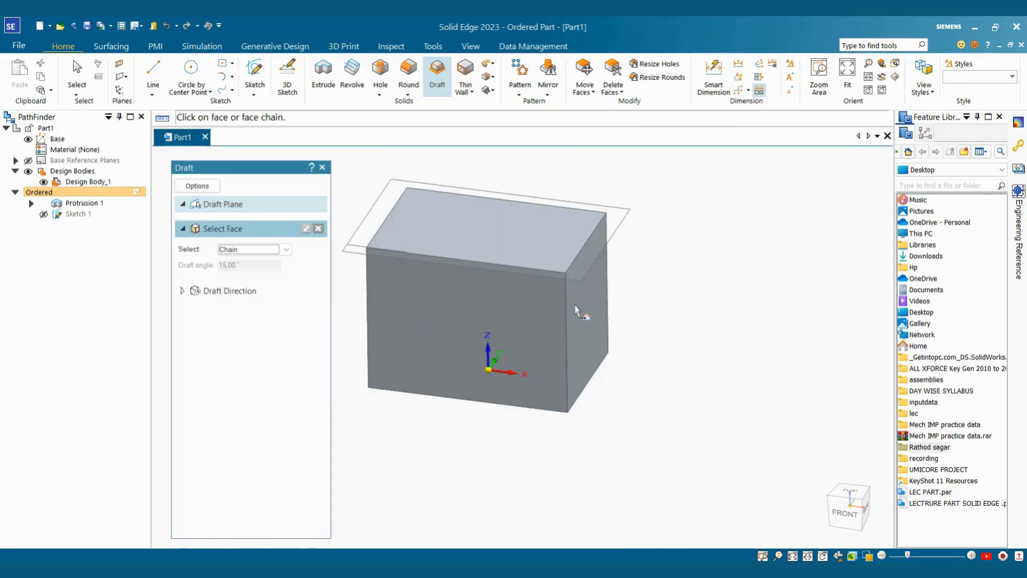
{"action": "left_click", "coordinate": [579, 318]}
{"action": "left_click", "coordinate": [548, 323]}
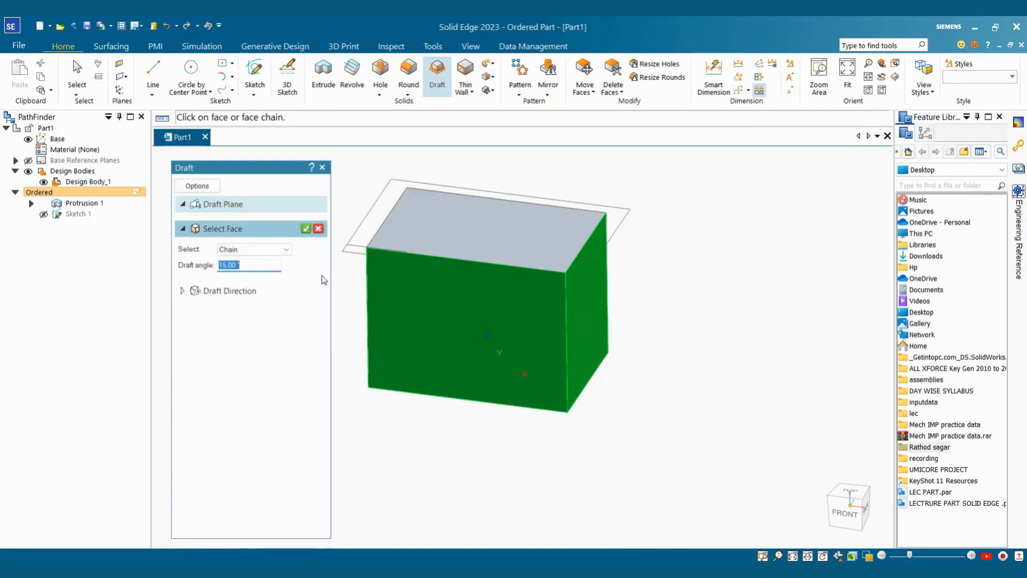
{"action": "left_click", "coordinate": [306, 228]}
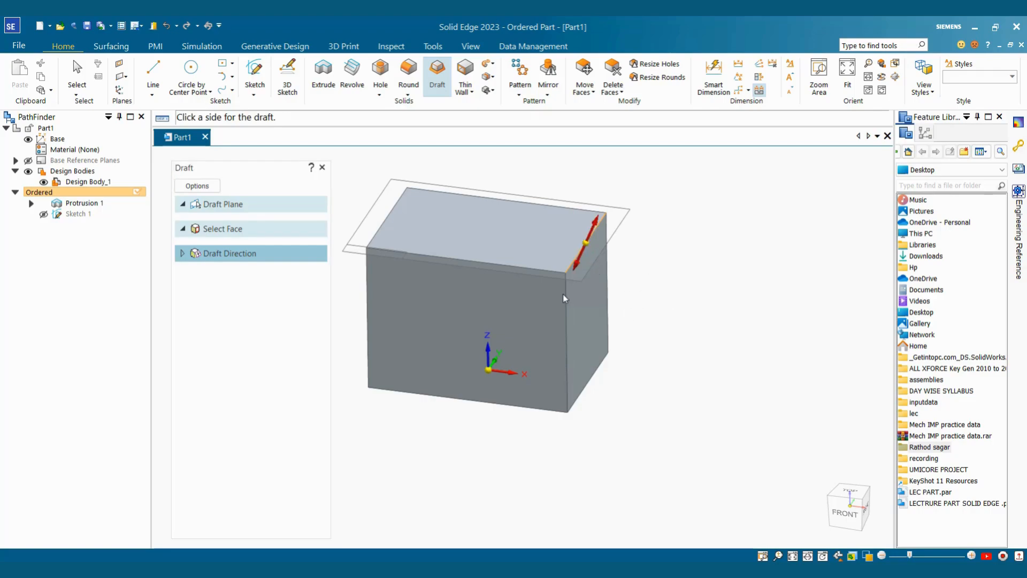
{"action": "middle_click_drag", "start_coordinate": [563, 293], "coordinate": [575, 274]}
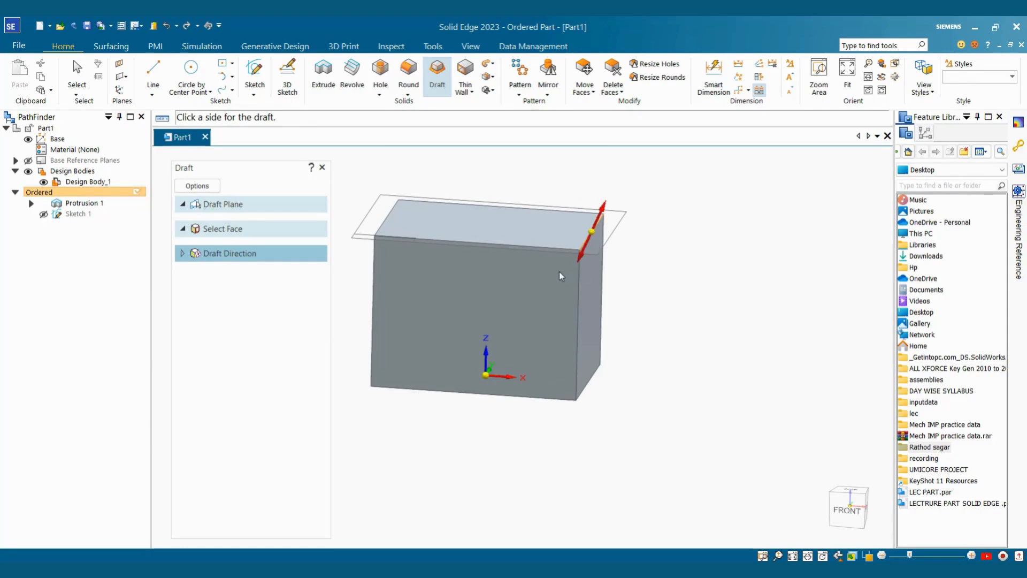
{"action": "middle_click_drag", "start_coordinate": [557, 271], "coordinate": [564, 262]}
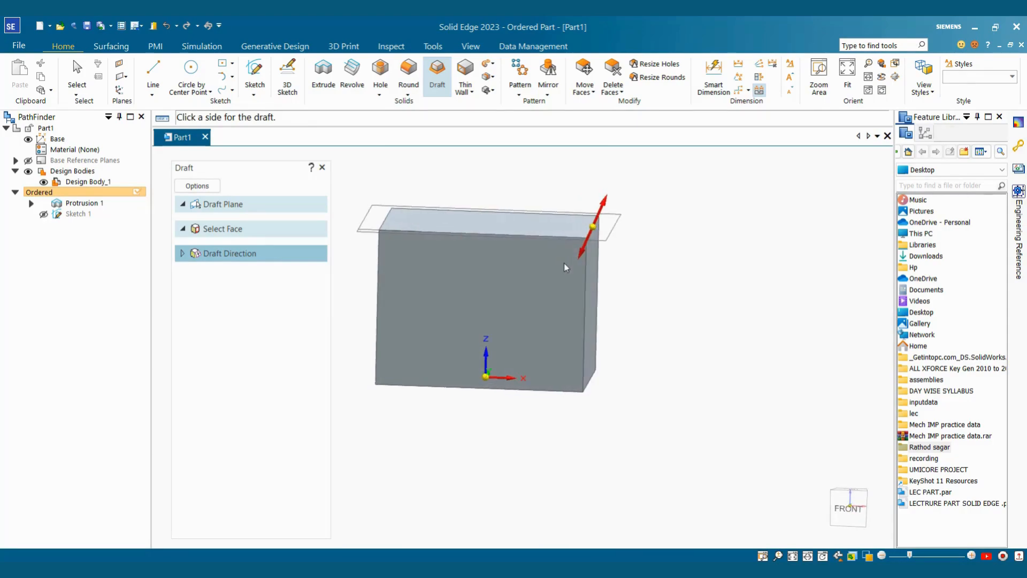
{"action": "left_click", "coordinate": [564, 262]}
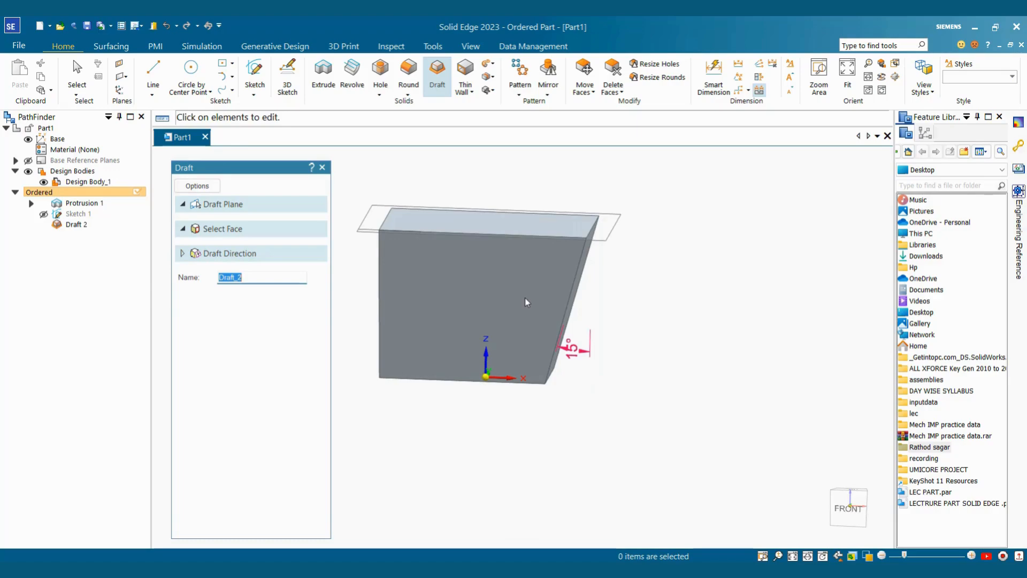
Set the angle of the draft on the right and front faces to 25°
{"action": "left_click", "coordinate": [575, 352]}
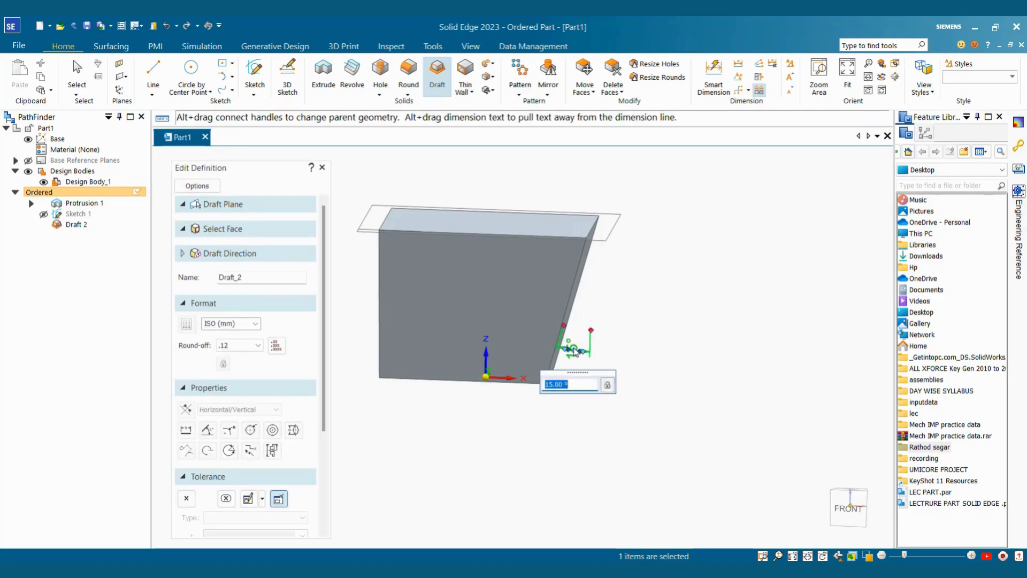
{"action": "type", "text": "25"}
{"action": "key", "text": "Return"}
{"action": "middle_click_drag", "start_coordinate": [831, 269], "coordinate": [635, 235]}
{"action": "key", "text": "Escape"}
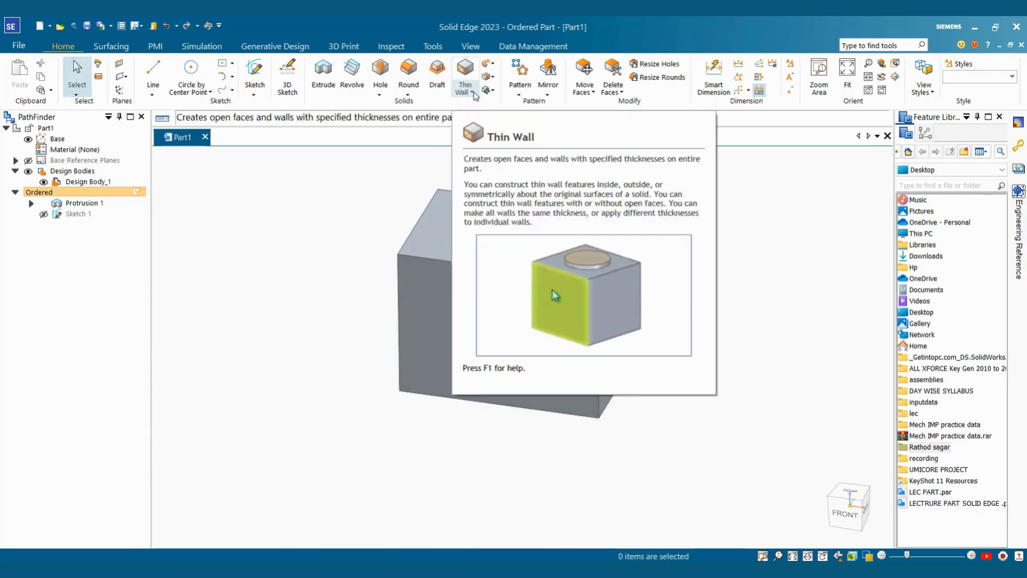
Hollow the block with Thin Wall using Offset Inside, a common thickness of 5 mm and the top face open
{"action": "left_click", "coordinate": [464, 80]}
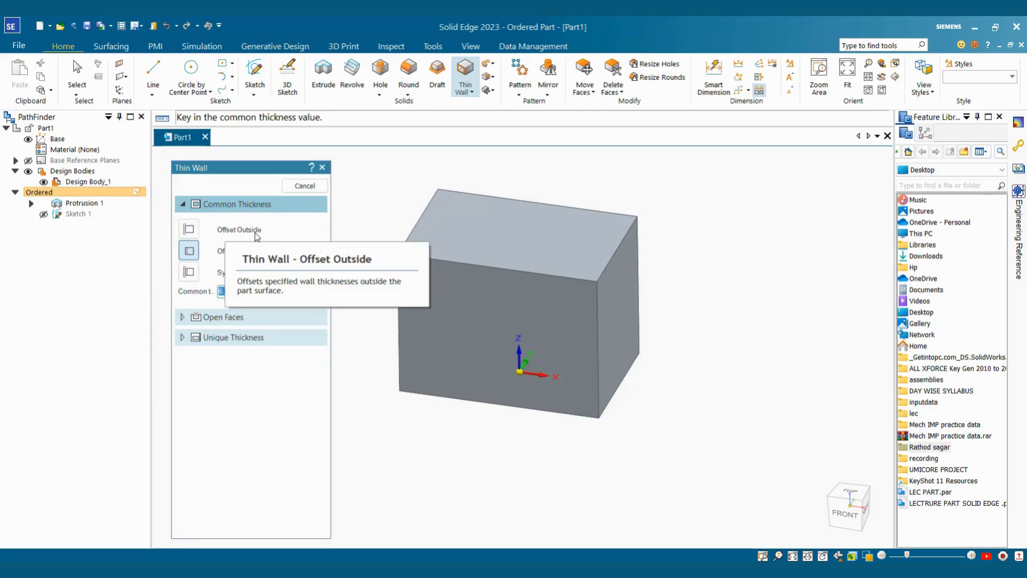
{"action": "left_click", "coordinate": [190, 252]}
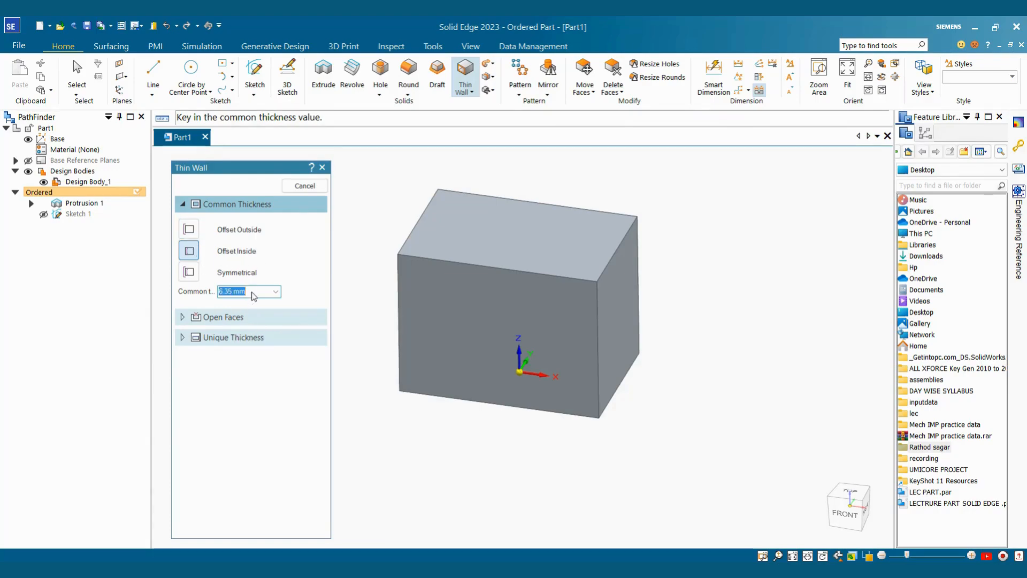
{"action": "type", "text": "5"}
{"action": "key", "text": "Return"}
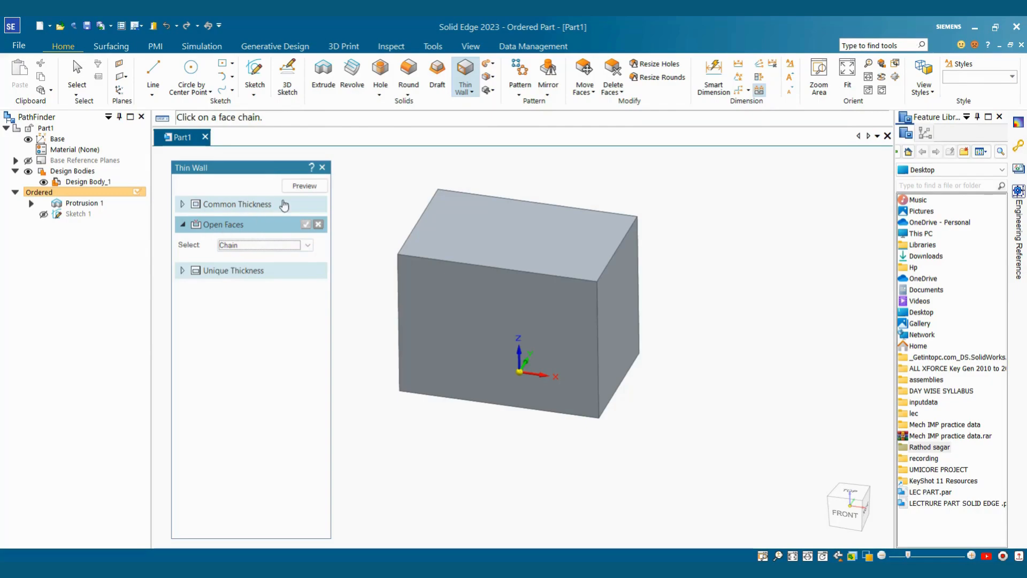
{"action": "left_click", "coordinate": [516, 249]}
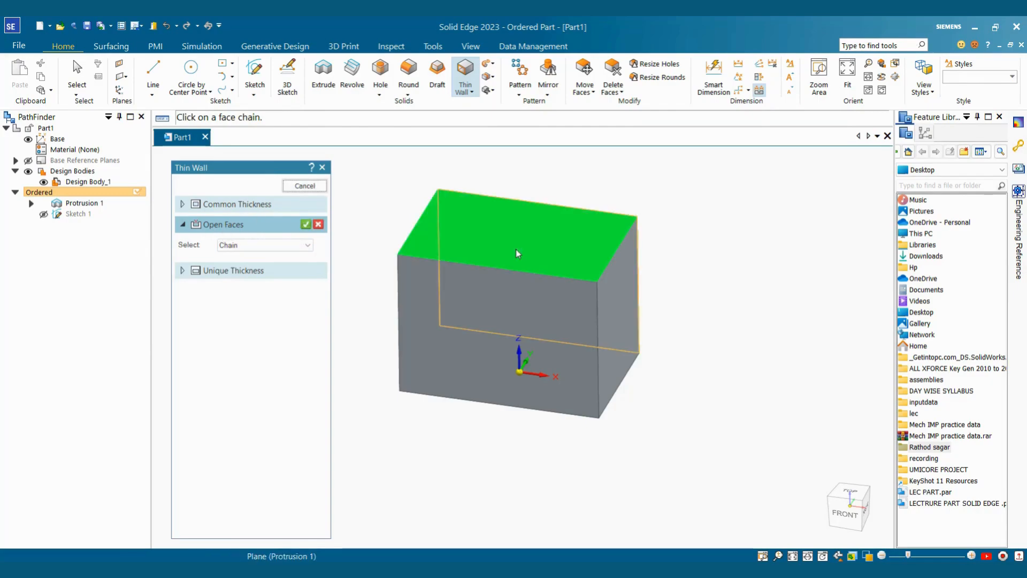
{"action": "left_click", "coordinate": [306, 225]}
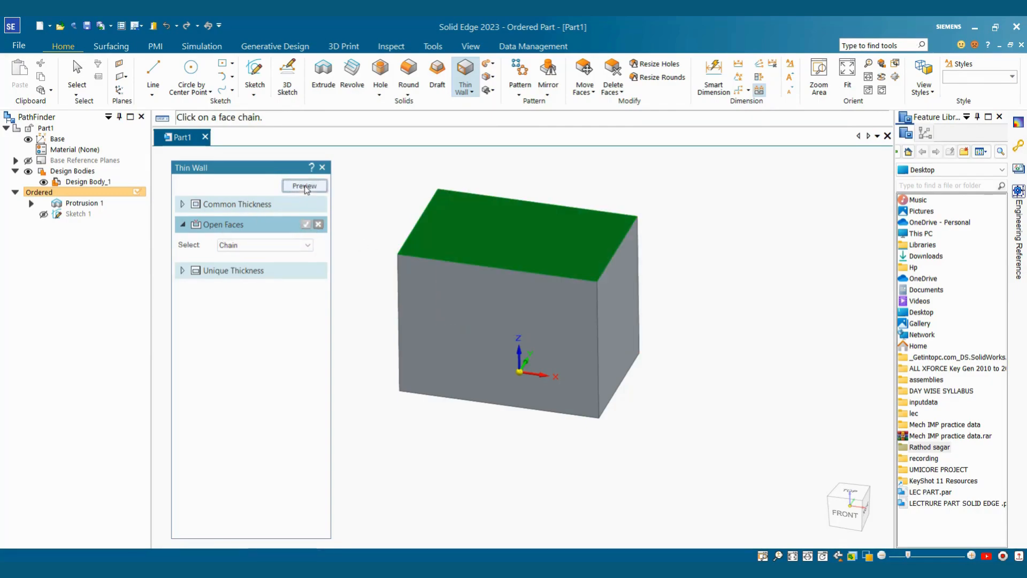
{"action": "left_click", "coordinate": [305, 186]}
{"action": "middle_click_drag", "start_coordinate": [532, 293], "coordinate": [556, 235]}
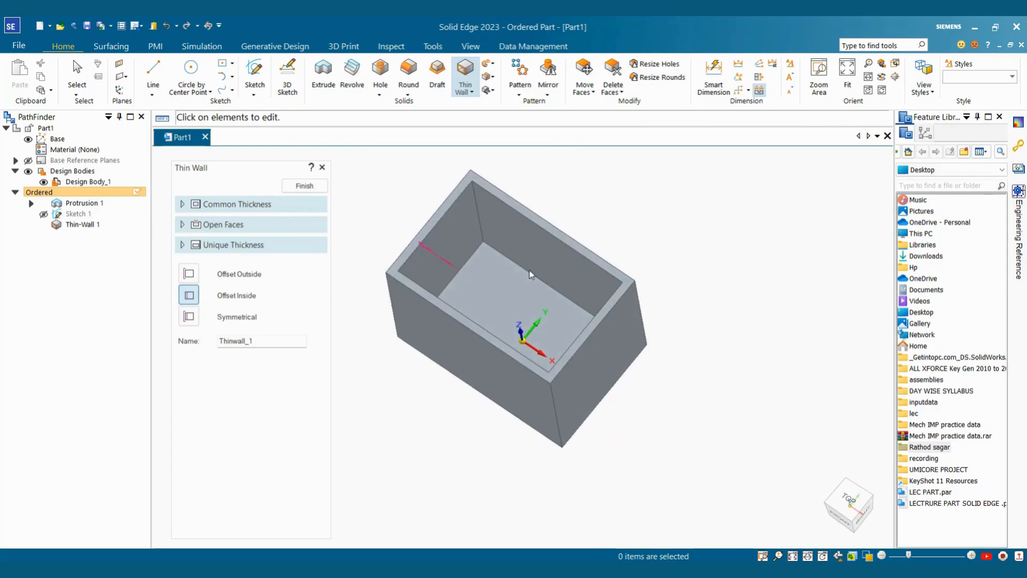
{"action": "middle_click_drag", "start_coordinate": [374, 304], "coordinate": [441, 299]}
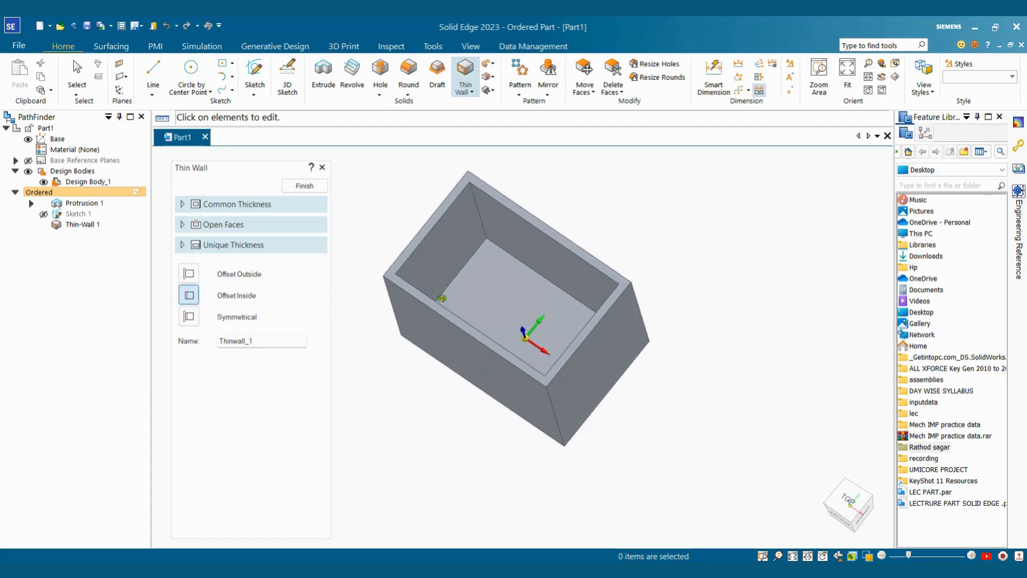
Compare the Offset Outside and Offset Inside directions on the thin wall
{"action": "left_click", "coordinate": [193, 279]}
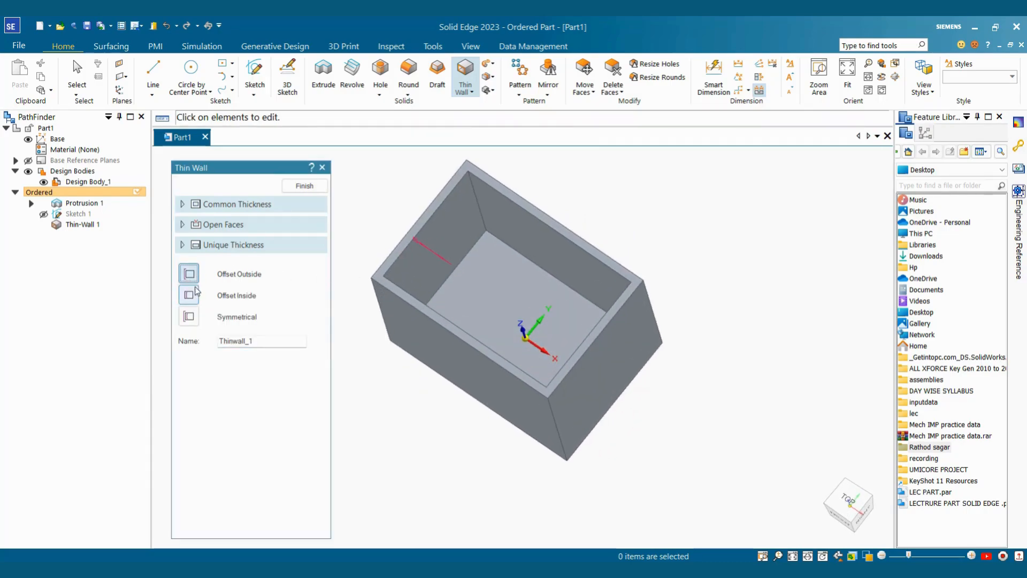
{"action": "left_click", "coordinate": [195, 296]}
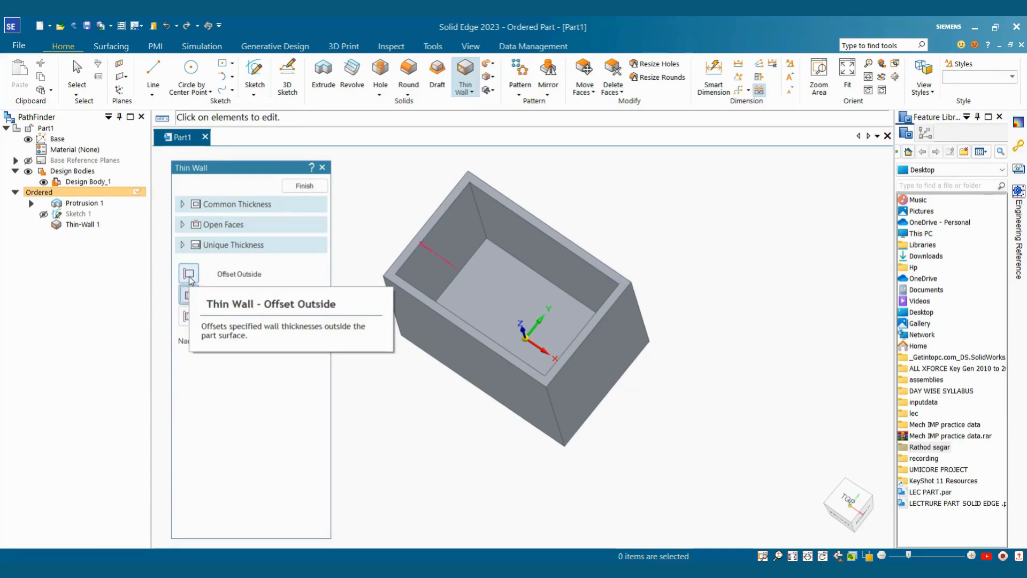
{"action": "left_click", "coordinate": [190, 275]}
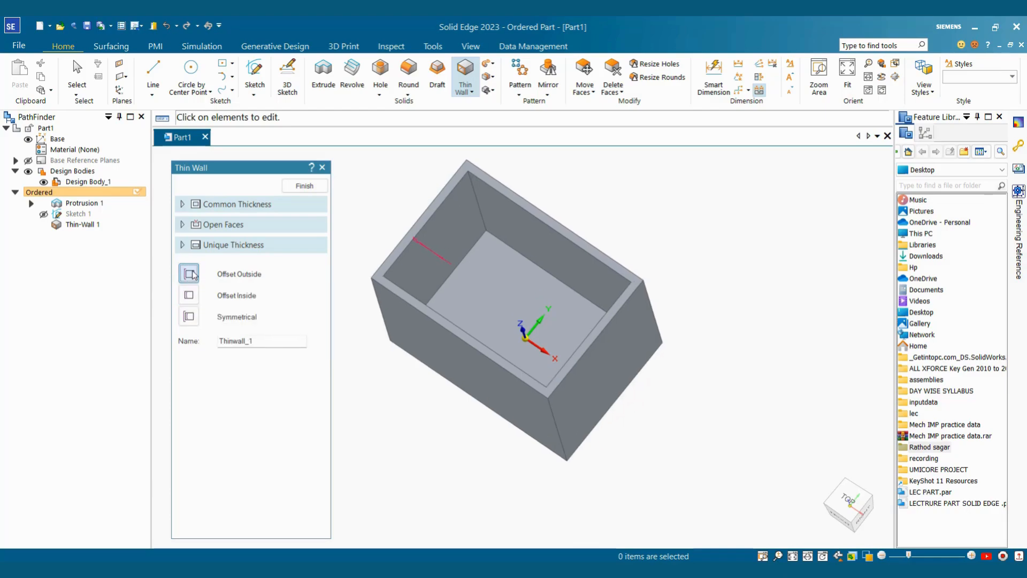
{"action": "mouse_move", "coordinate": [502, 320]}
{"action": "middle_mouse_down"}
{"action": "mouse_move", "coordinate": [505, 279]}
{"action": "mouse_move", "coordinate": [515, 321]}
{"action": "middle_mouse_up"}
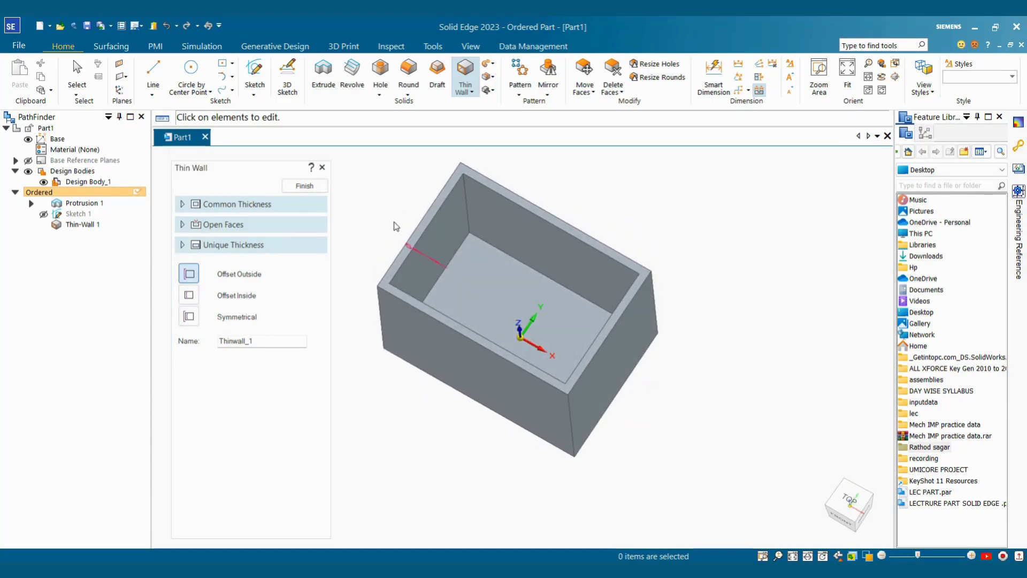
Set the thin wall's offset to Symmetrical and finish the feature
{"action": "left_click", "coordinate": [190, 318]}
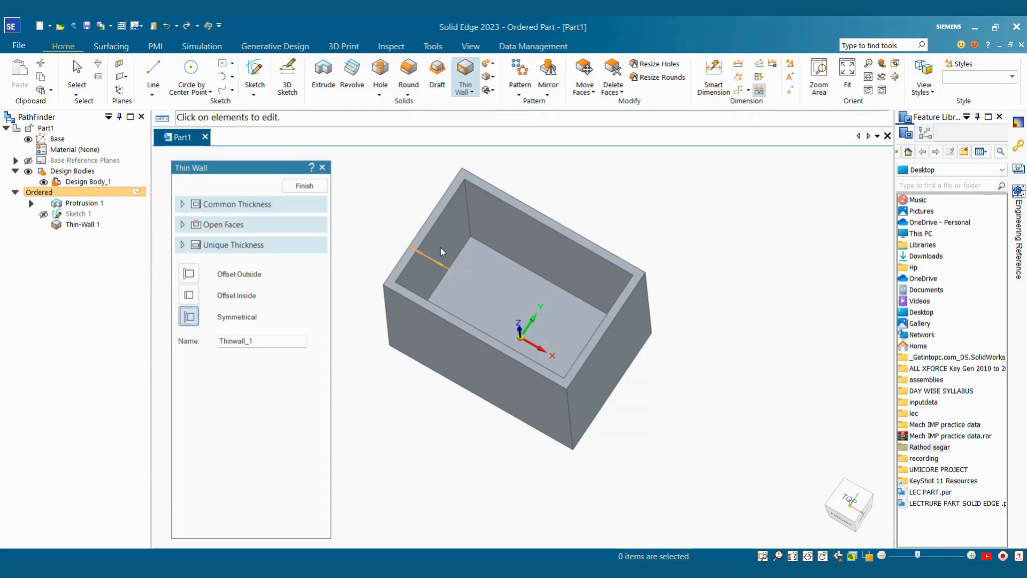
{"action": "left_click", "coordinate": [304, 186]}
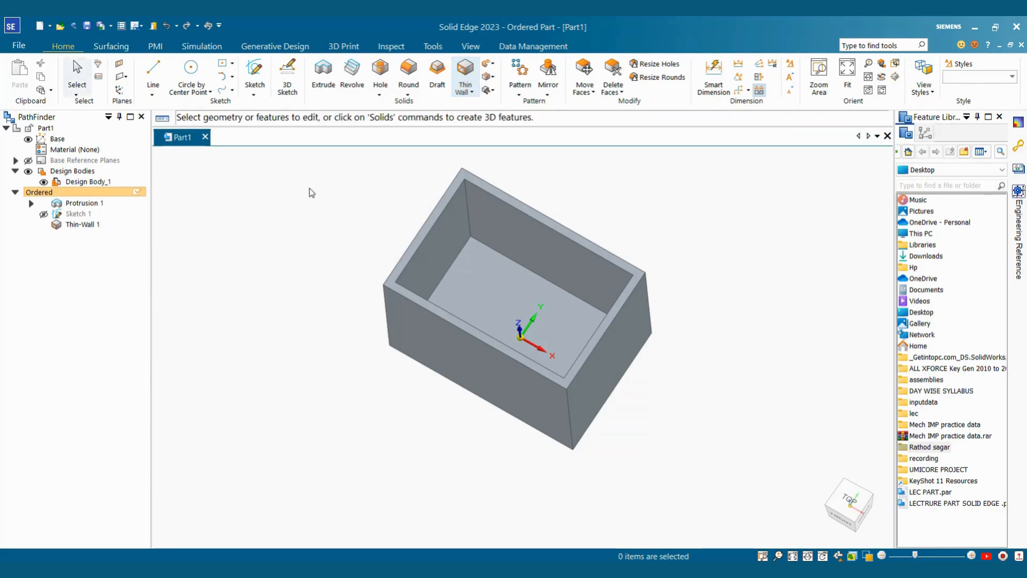
{"action": "middle_click_drag", "start_coordinate": [339, 199], "coordinate": [563, 334]}
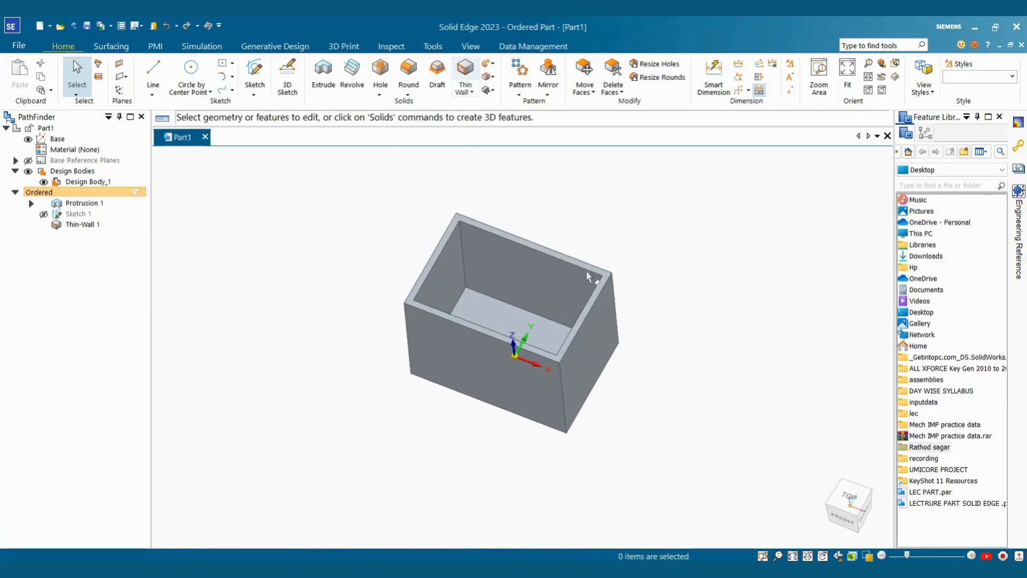
{"action": "scroll", "coordinate": [620, 356], "scroll_direction": "up", "scroll_amount": 4}
{"action": "scroll", "coordinate": [619, 357], "scroll_direction": "down", "scroll_amount": 4}
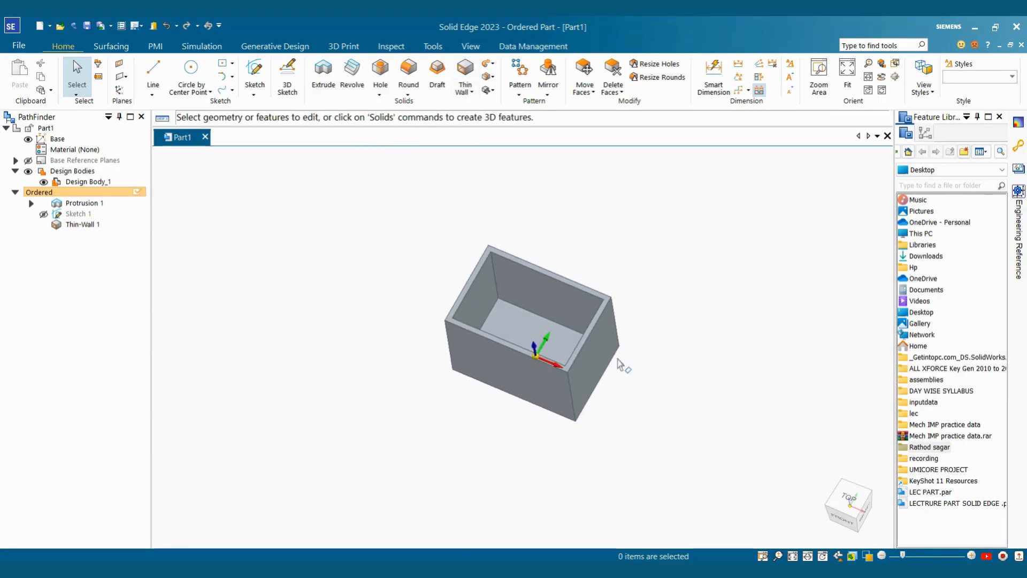
{"action": "middle_click_drag", "start_coordinate": [617, 359], "coordinate": [585, 372]}
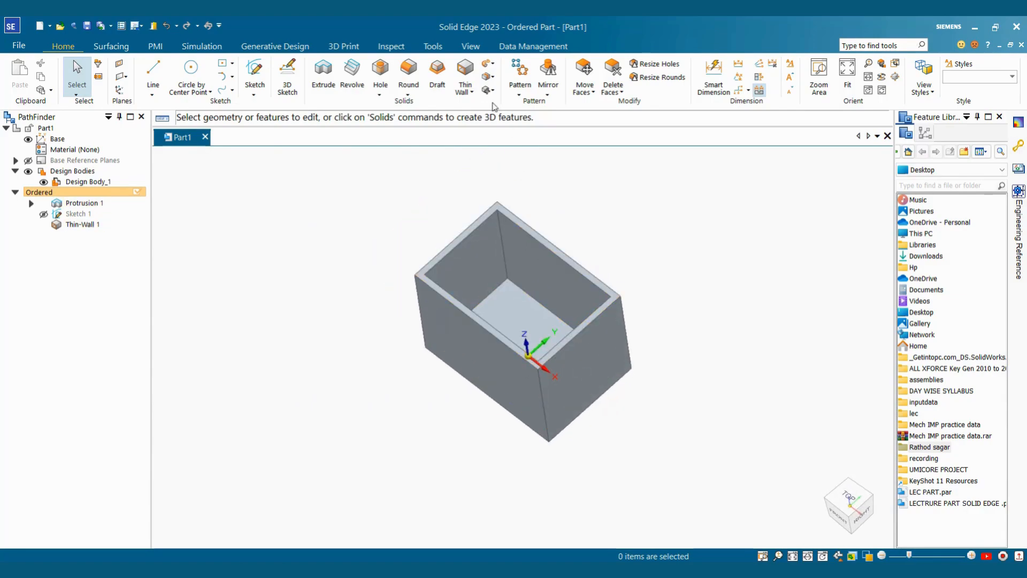
Edit the thin wall feature to add the right side face to its open faces
{"action": "left_click", "coordinate": [82, 224]}
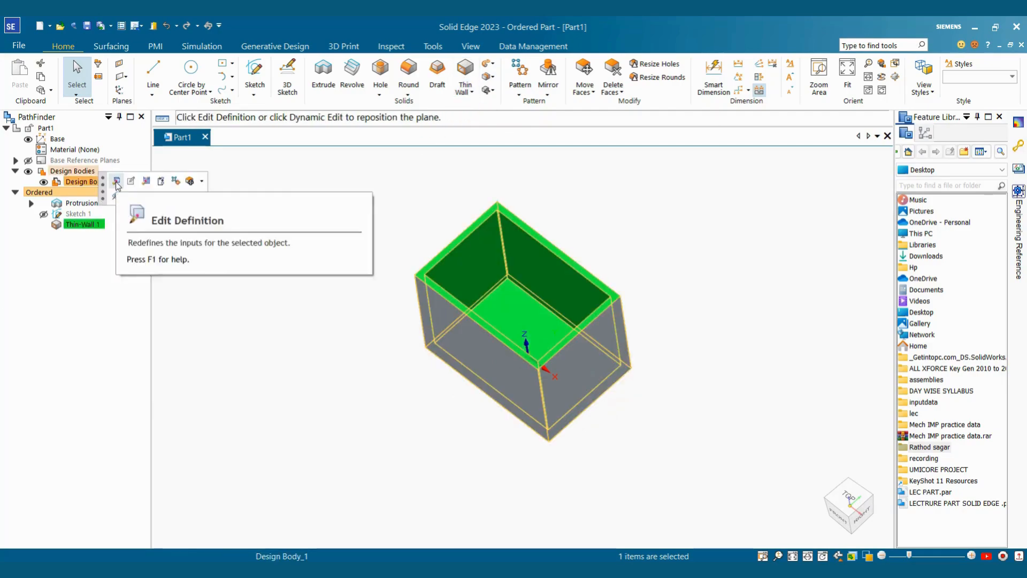
{"action": "left_click", "coordinate": [116, 182]}
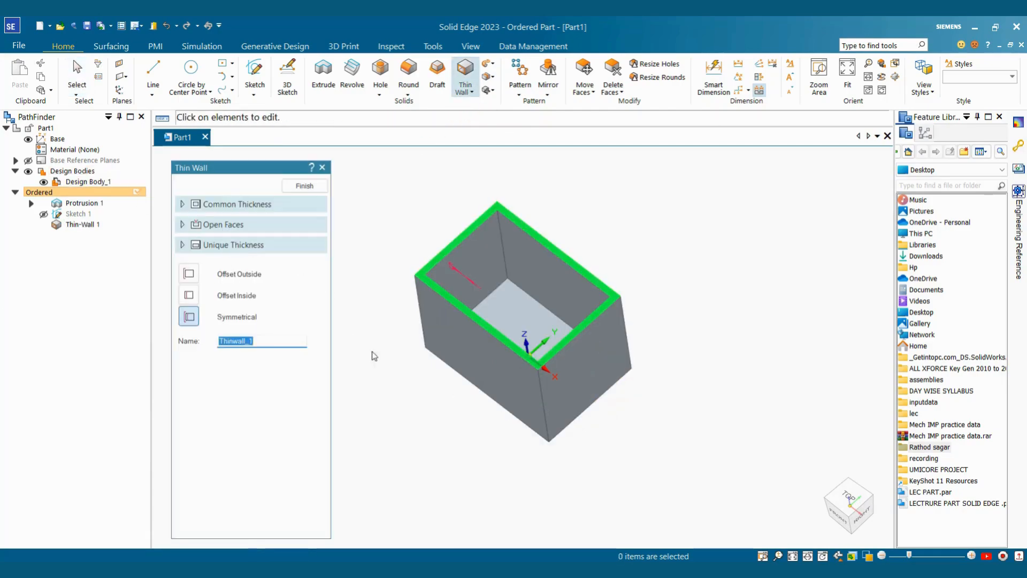
{"action": "middle_click_drag", "start_coordinate": [508, 418], "coordinate": [510, 385]}
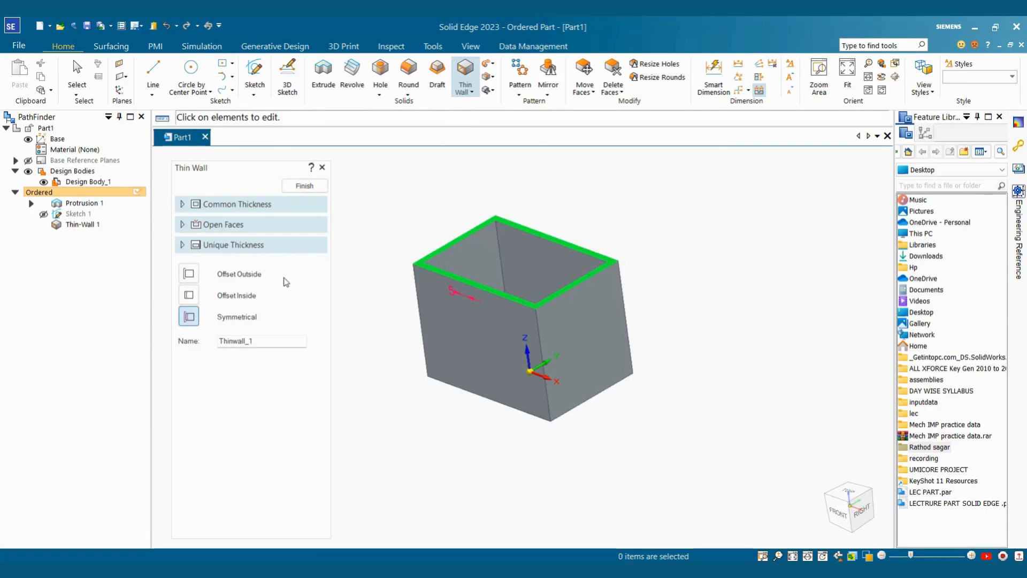
{"action": "left_click", "coordinate": [232, 229]}
{"action": "middle_click_drag", "start_coordinate": [535, 320], "coordinate": [631, 460]}
{"action": "left_click", "coordinate": [567, 299]}
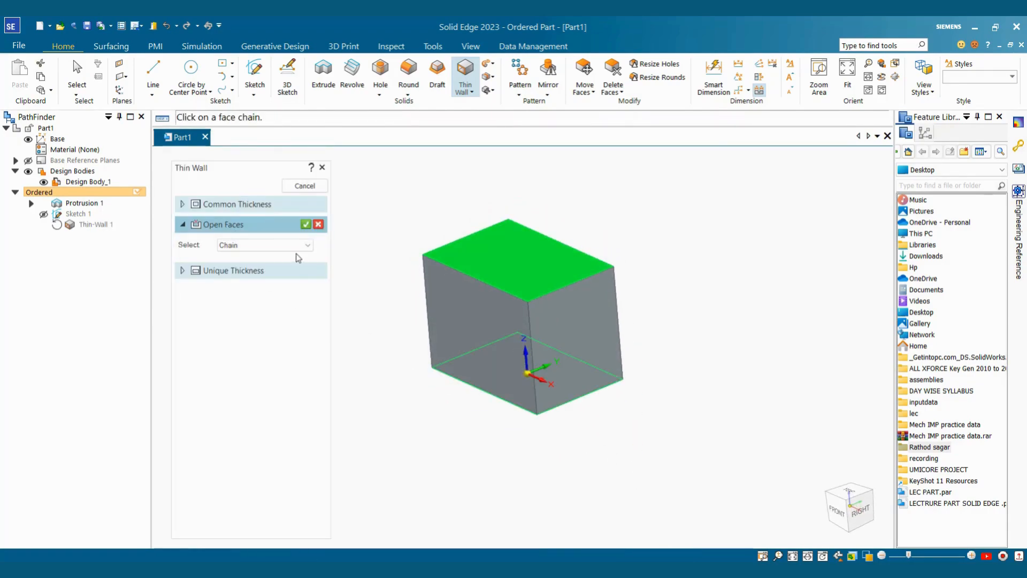
{"action": "left_click", "coordinate": [584, 328]}
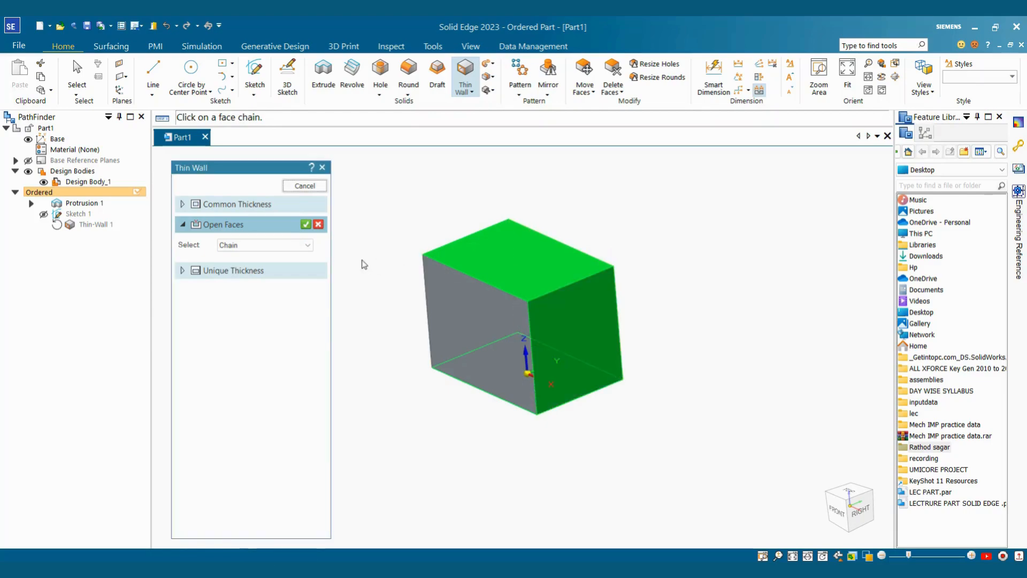
{"action": "left_click", "coordinate": [306, 226]}
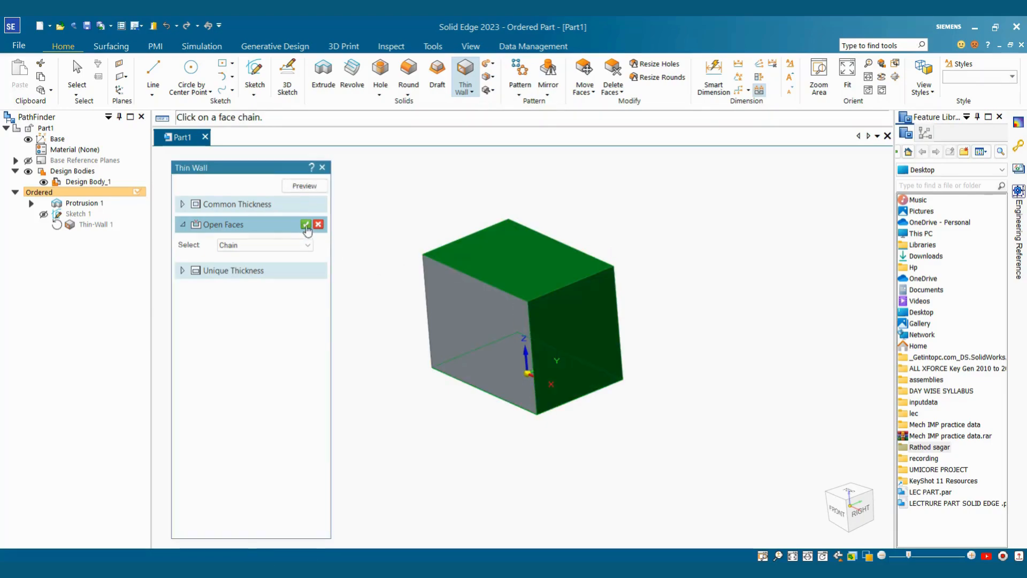
{"action": "left_click", "coordinate": [306, 185]}
{"action": "left_click", "coordinate": [311, 191]}
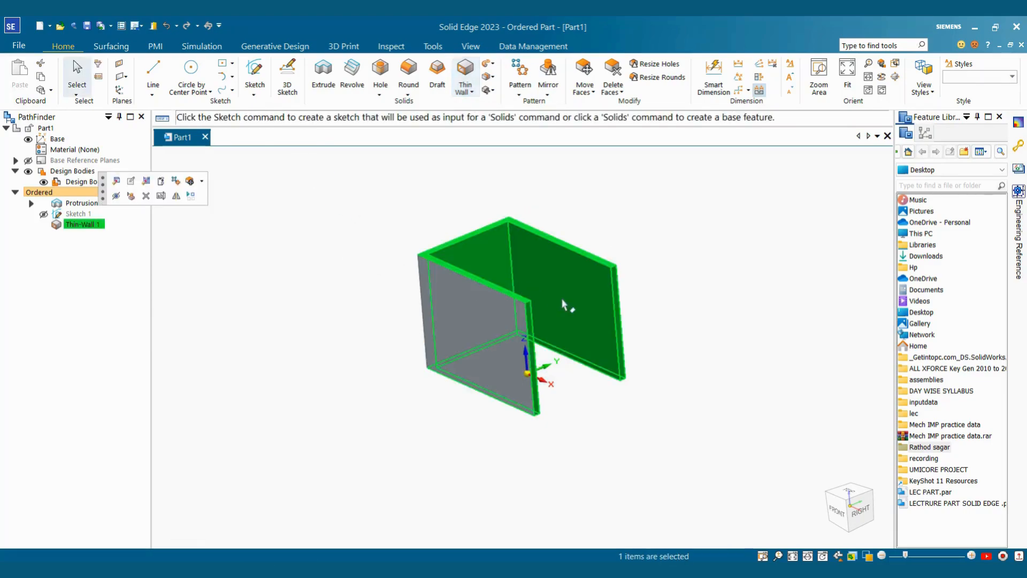
{"action": "middle_click_drag", "start_coordinate": [566, 305], "coordinate": [550, 350]}
{"action": "scroll", "coordinate": [639, 464], "scroll_direction": "down", "scroll_amount": 1}
{"action": "middle_click_drag", "start_coordinate": [639, 464], "coordinate": [683, 415]}
{"action": "left_click", "coordinate": [732, 348]}
{"action": "mouse_move", "coordinate": [728, 326]}
{"action": "middle_mouse_down"}
{"action": "mouse_move", "coordinate": [709, 441]}
{"action": "mouse_move", "coordinate": [713, 419]}
{"action": "mouse_move", "coordinate": [644, 319]}
{"action": "mouse_move", "coordinate": [667, 268]}
{"action": "mouse_move", "coordinate": [688, 314]}
{"action": "mouse_move", "coordinate": [647, 224]}
{"action": "mouse_move", "coordinate": [729, 322]}
{"action": "mouse_move", "coordinate": [761, 290]}
{"action": "mouse_move", "coordinate": [740, 316]}
{"action": "middle_mouse_up"}
{"action": "scroll", "coordinate": [605, 372], "scroll_direction": "up", "scroll_amount": 3}
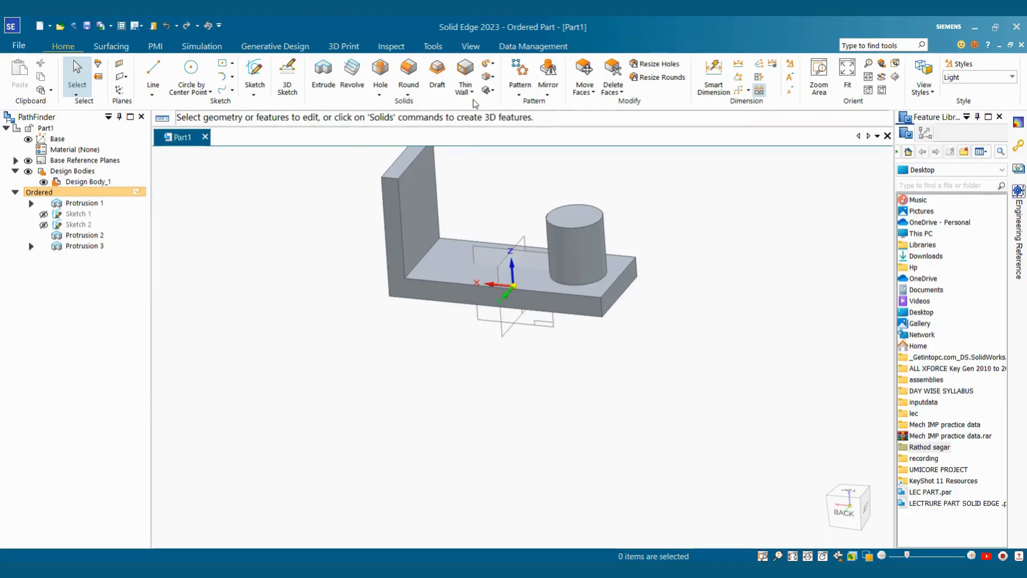
{"action": "left_click", "coordinate": [472, 93]}
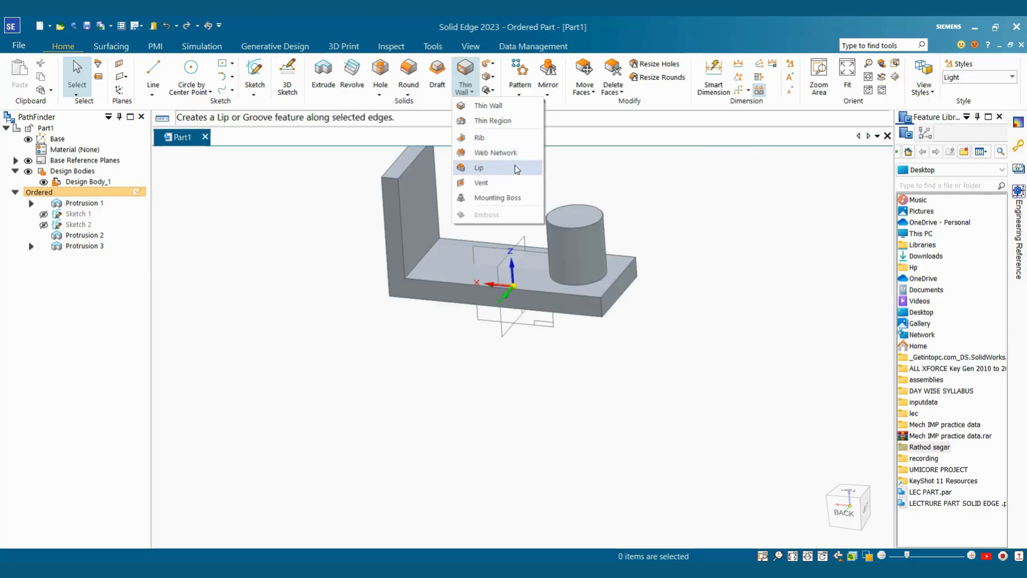
{"action": "left_click", "coordinate": [651, 202]}
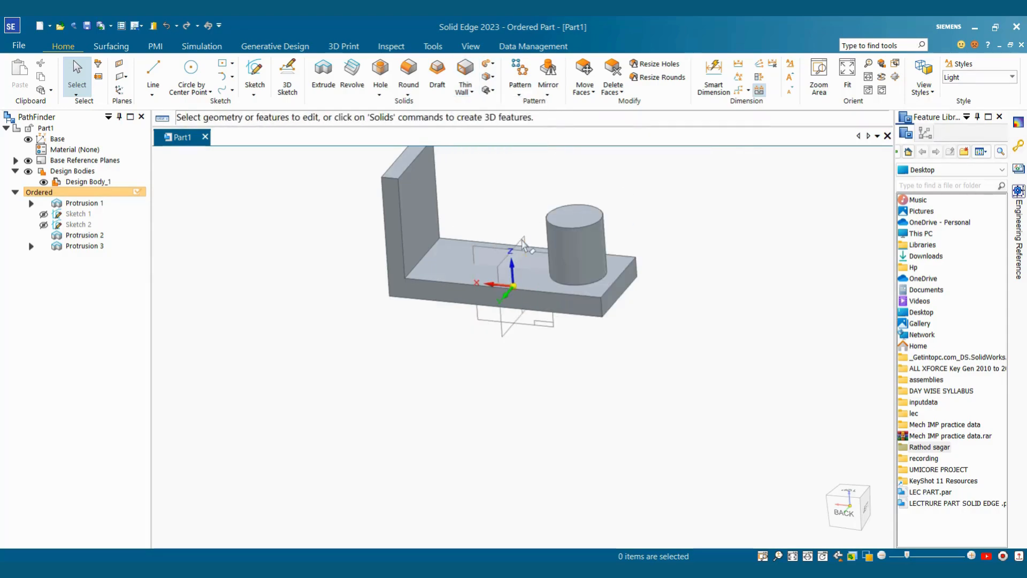
Sketch on the Front (xz) plane a sloped line from the upright's top inner corner and a short vertical line to the base, about 97 mm from the upright
{"action": "middle_click_drag", "start_coordinate": [660, 223], "coordinate": [544, 260]}
{"action": "scroll", "coordinate": [622, 266], "scroll_direction": "down", "scroll_amount": 4}
{"action": "scroll", "coordinate": [615, 252], "scroll_direction": "up", "scroll_amount": 5}
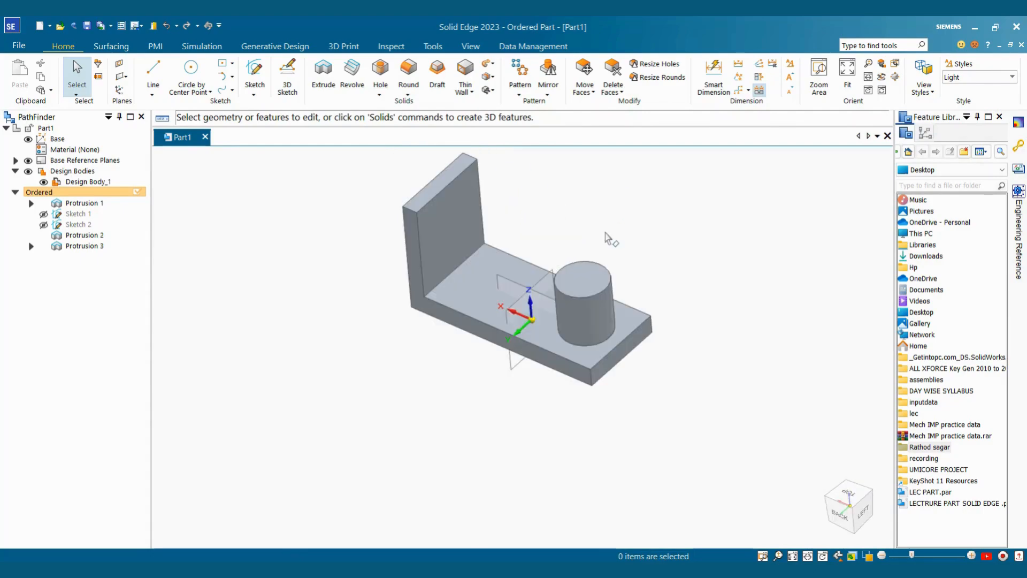
{"action": "mouse_move", "coordinate": [659, 199]}
{"action": "middle_mouse_down"}
{"action": "mouse_move", "coordinate": [618, 231]}
{"action": "mouse_move", "coordinate": [647, 194]}
{"action": "middle_mouse_up"}
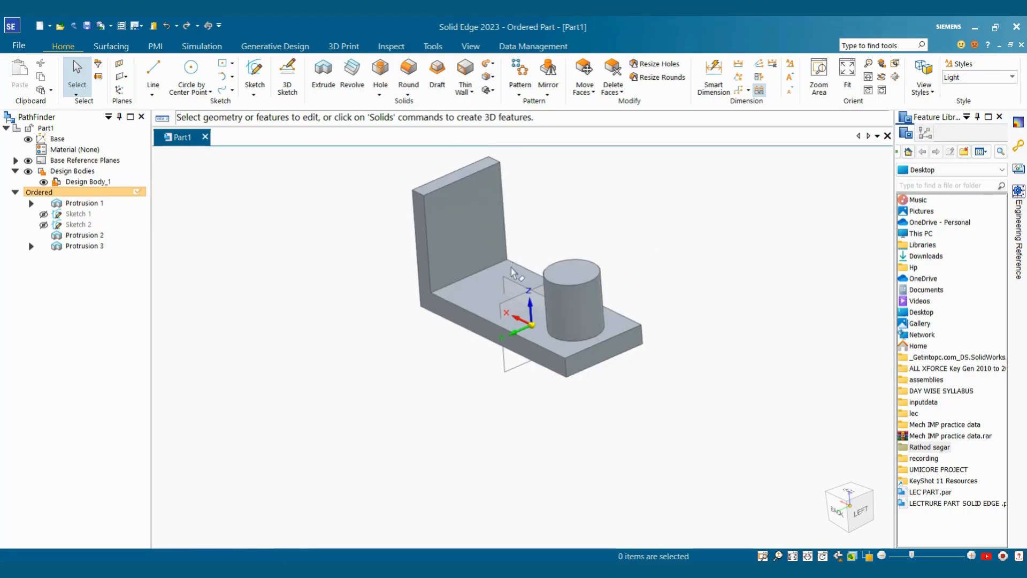
{"action": "left_click", "coordinate": [508, 281]}
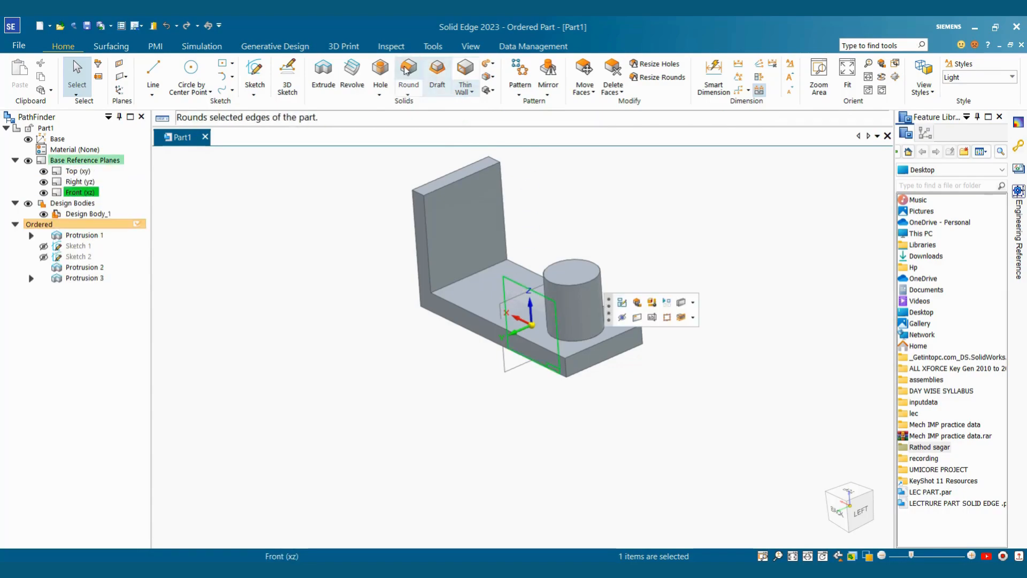
{"action": "left_click", "coordinate": [255, 75]}
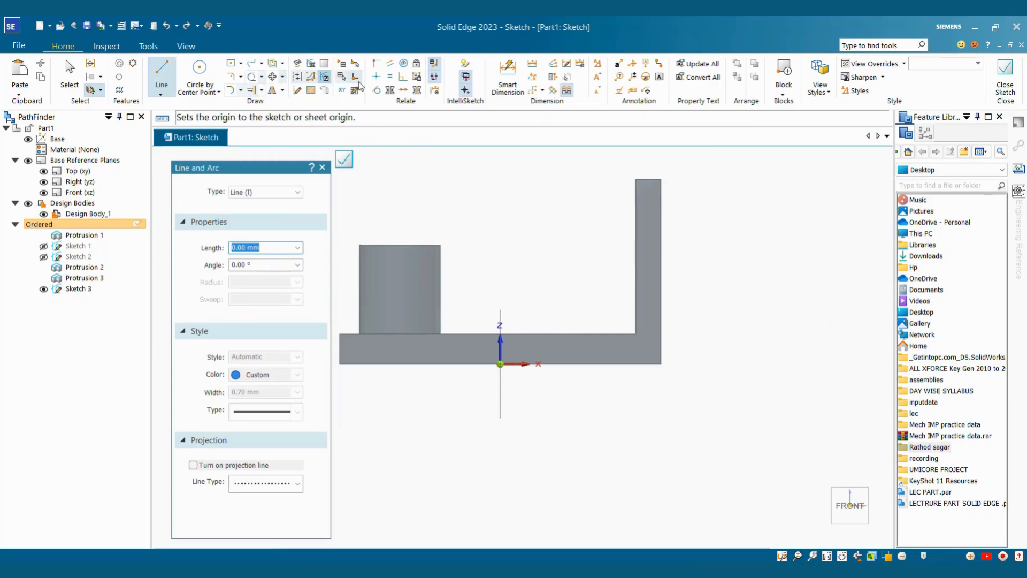
{"action": "left_click", "coordinate": [635, 179]}
{"action": "left_click", "coordinate": [538, 334]}
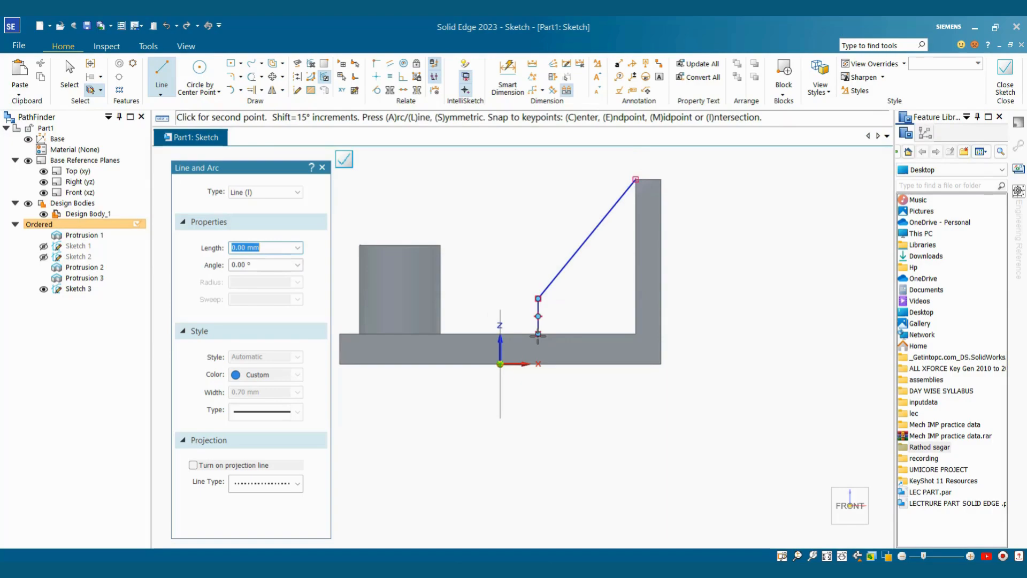
{"action": "key", "text": "Escape"}
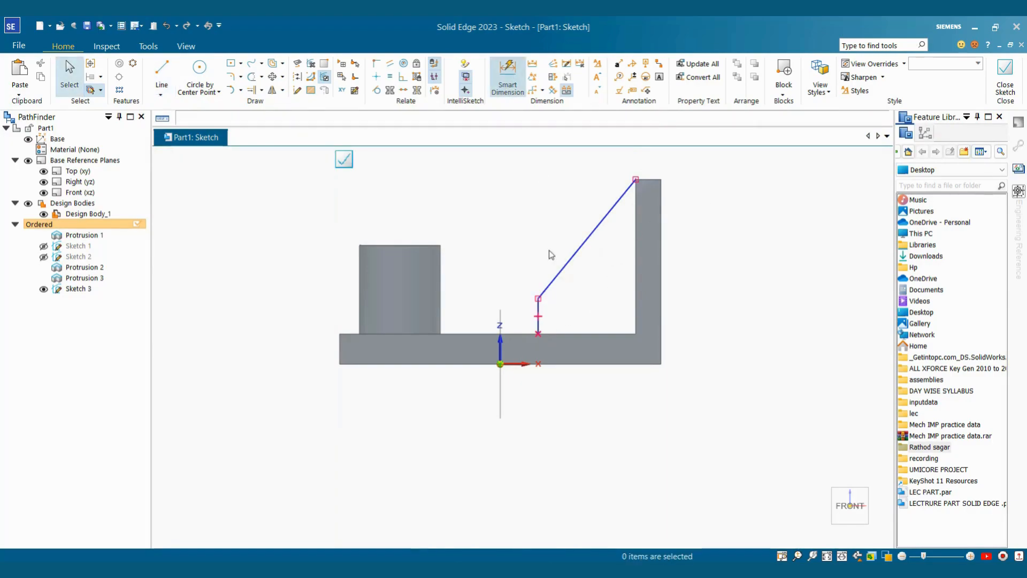
Dimension the horizontal distance between the short vertical line and the upright's inner edge as 100 mm
{"action": "left_click", "coordinate": [537, 327]}
{"action": "left_click", "coordinate": [634, 321]}
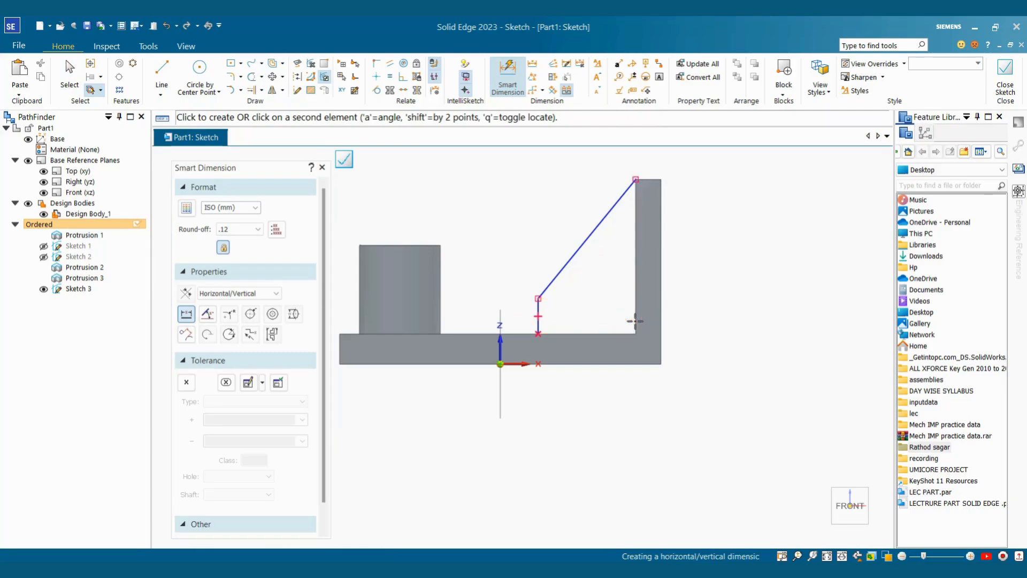
{"action": "left_click", "coordinate": [619, 392]}
{"action": "type", "text": "10"}
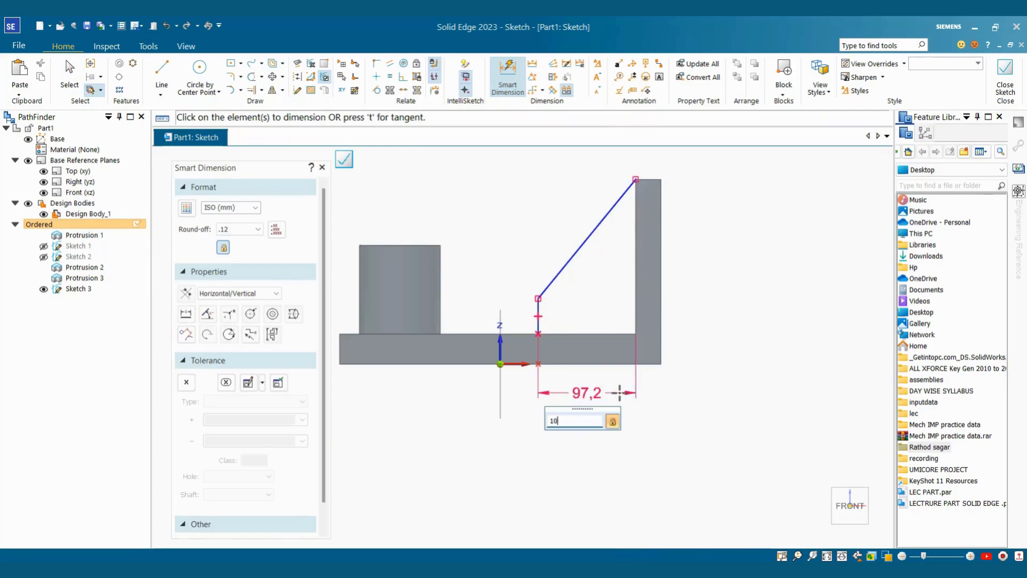
{"action": "type", "text": "0"}
{"action": "key", "text": "Return"}
{"action": "key", "text": "Escape"}
{"action": "scroll", "coordinate": [598, 393], "scroll_direction": "down", "scroll_amount": 1}
{"action": "middle_click_drag", "start_coordinate": [580, 386], "coordinate": [570, 395]}
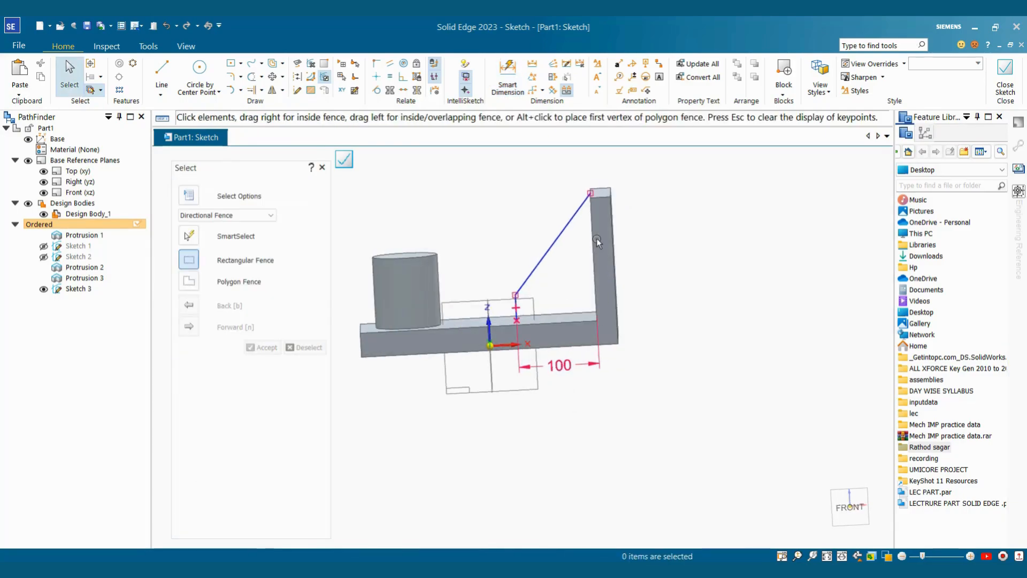
Dimension the length of the short vertical line as 30 mm
{"action": "left_click", "coordinate": [850, 506]}
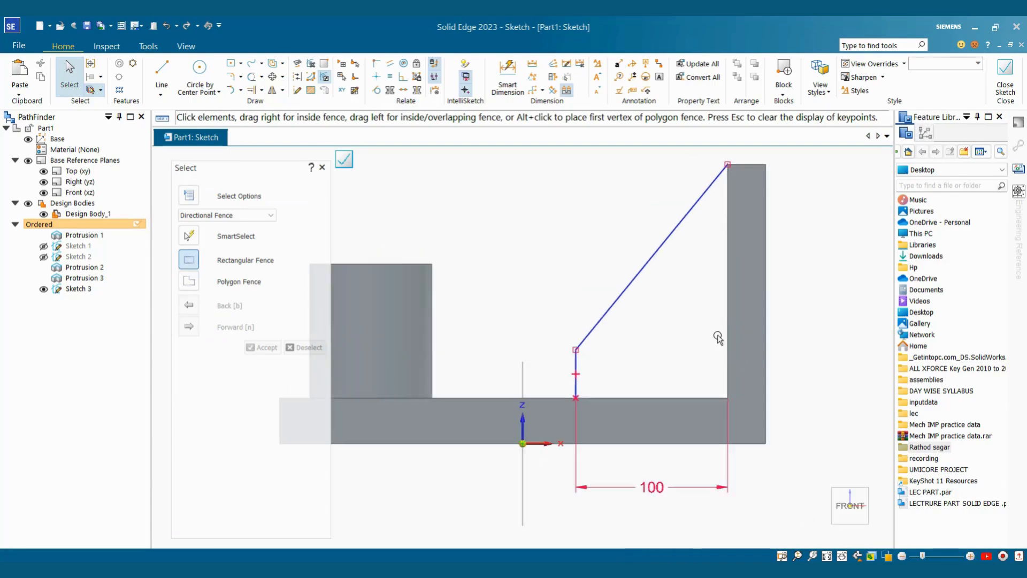
{"action": "scroll", "coordinate": [720, 160], "scroll_direction": "up", "scroll_amount": 3}
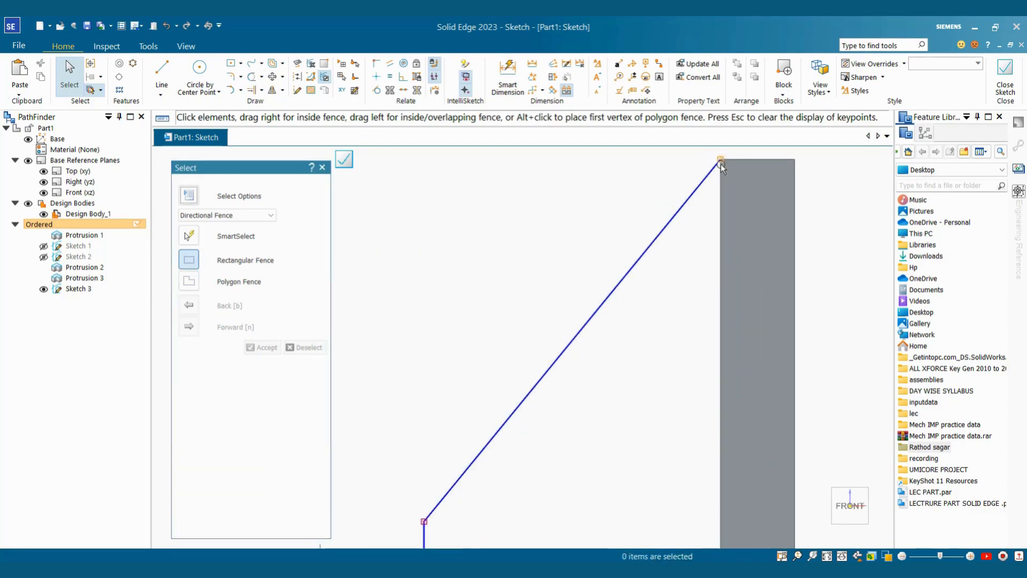
{"action": "scroll", "coordinate": [690, 214], "scroll_direction": "down", "scroll_amount": 3}
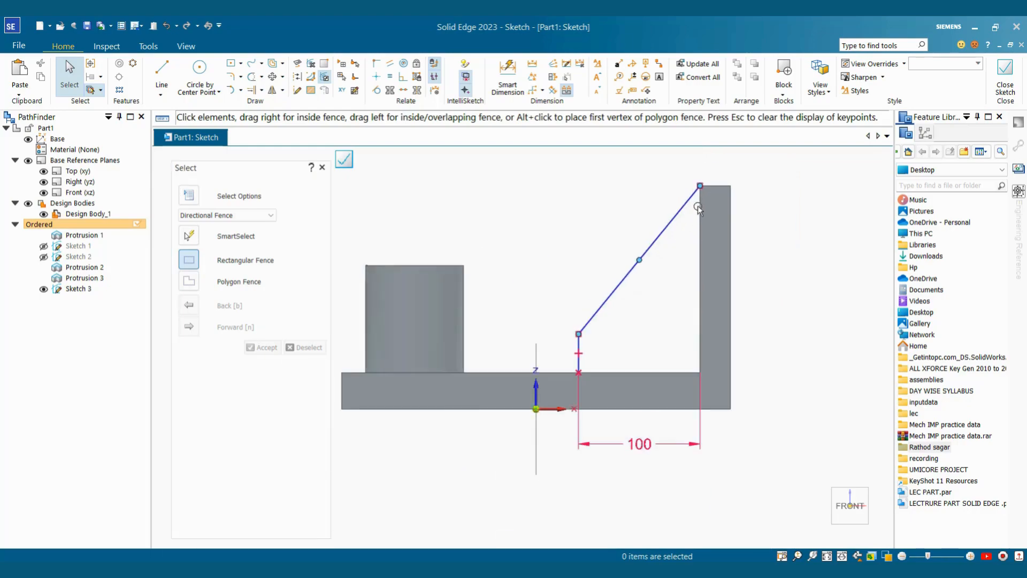
{"action": "left_click", "coordinate": [507, 77]}
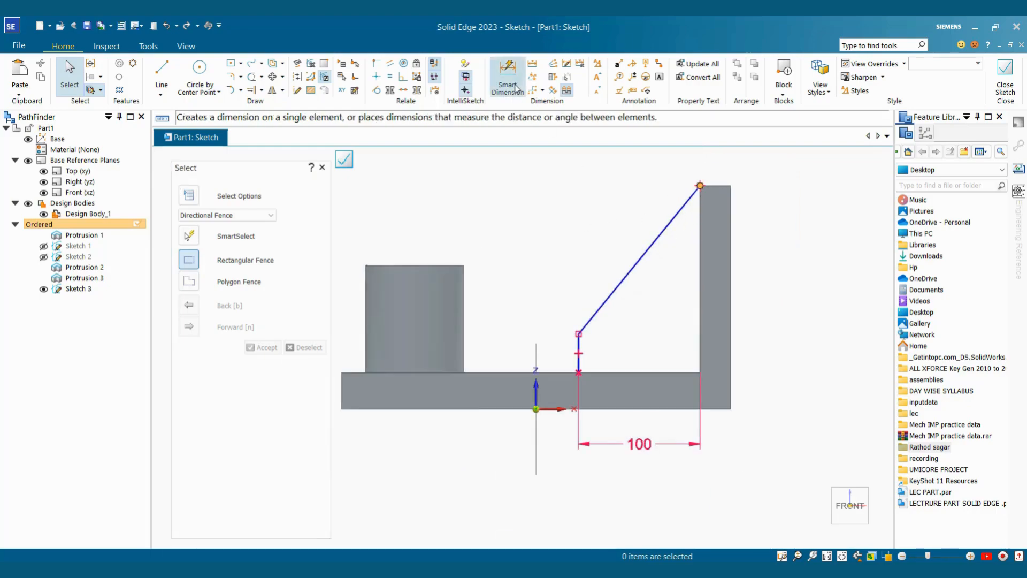
{"action": "left_click", "coordinate": [579, 352]}
{"action": "left_click", "coordinate": [561, 353]}
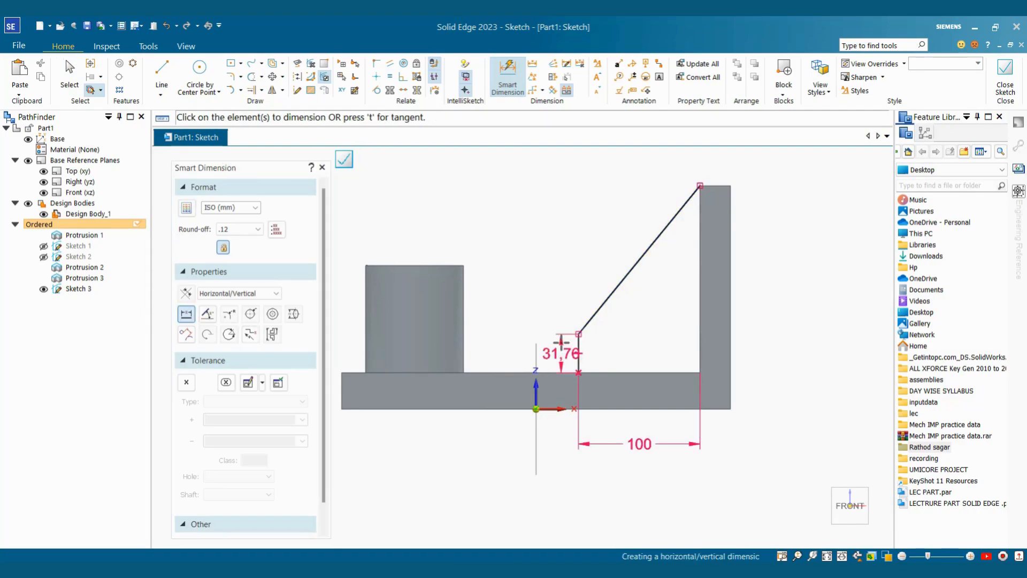
{"action": "type", "text": "30"}
{"action": "key", "text": "Return"}
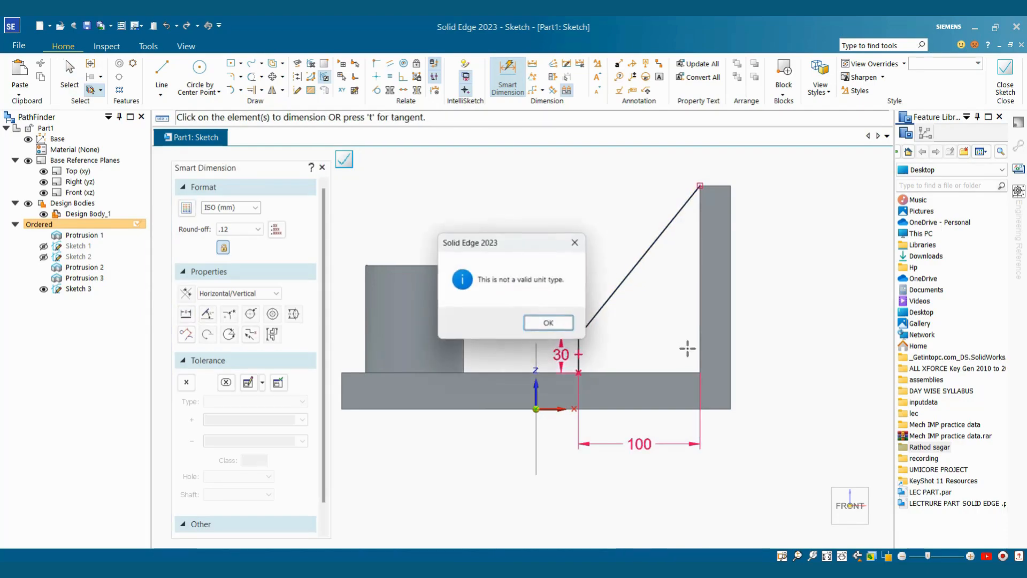
{"action": "left_click", "coordinate": [577, 325]}
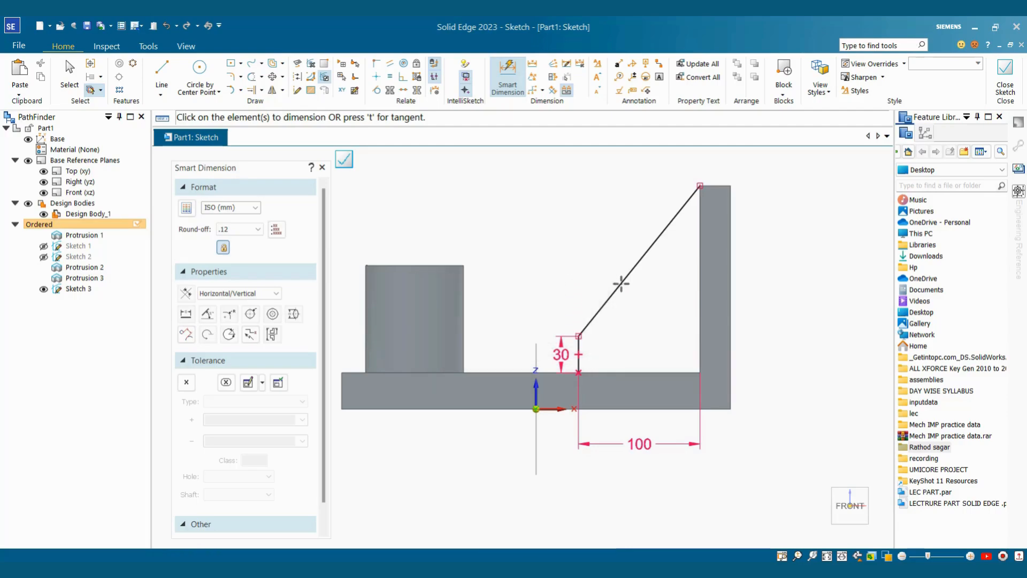
{"action": "key", "text": "Escape"}
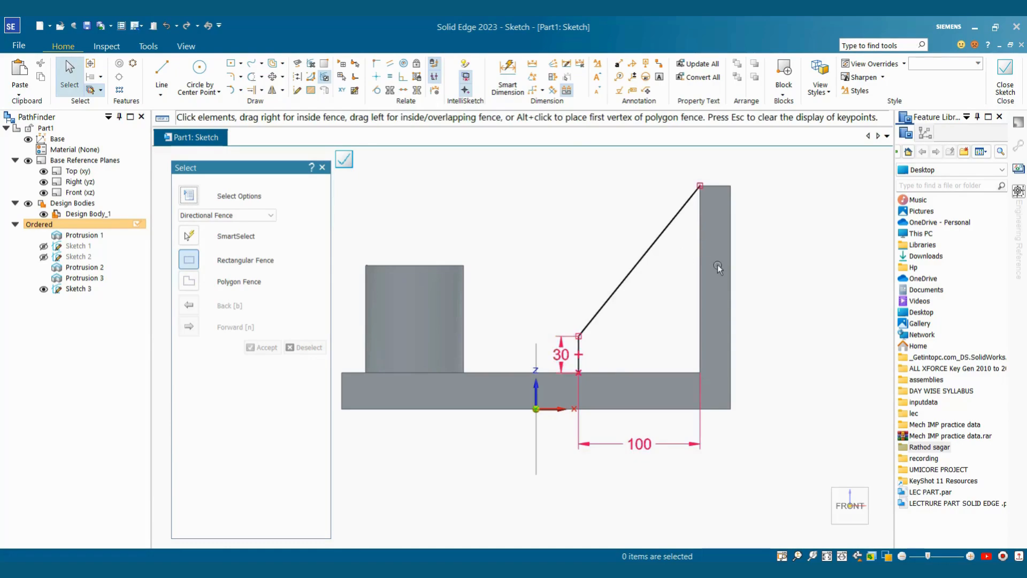
Close the sloped profile sketch and return to the part model
{"action": "key", "text": "ctrl+i"}
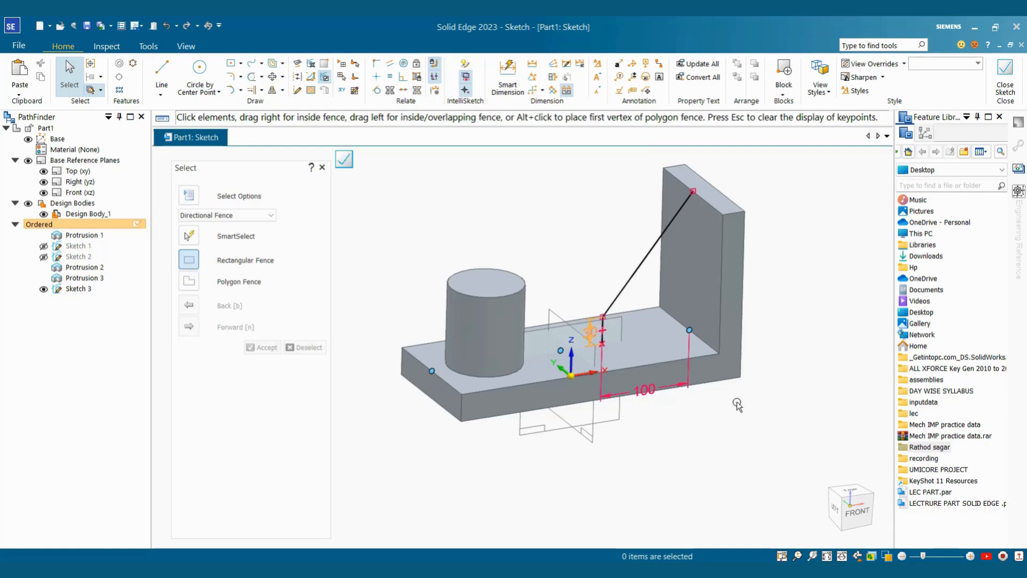
{"action": "middle_click_drag", "start_coordinate": [736, 404], "coordinate": [717, 316]}
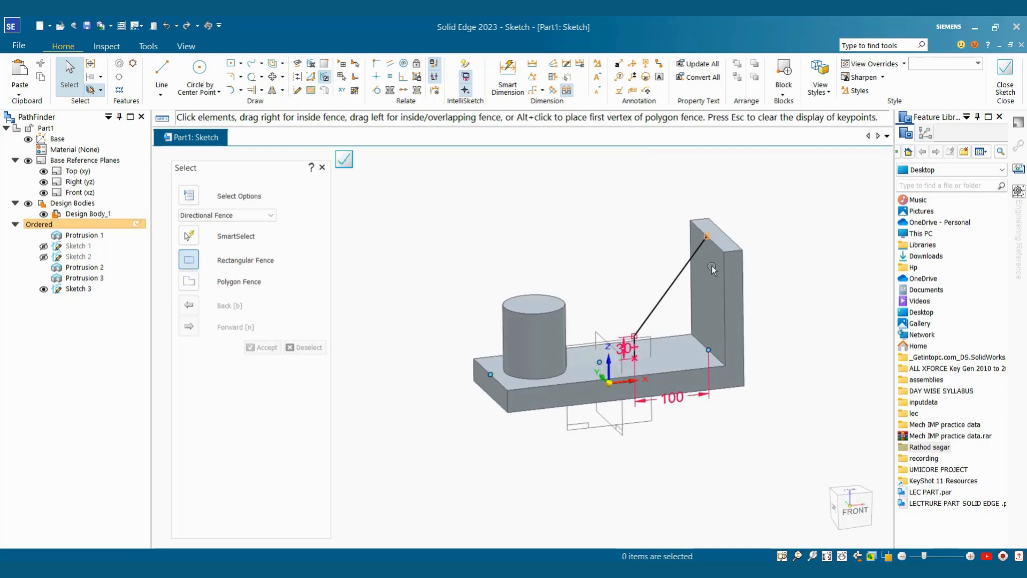
{"action": "middle_click_drag", "start_coordinate": [764, 328], "coordinate": [791, 333]}
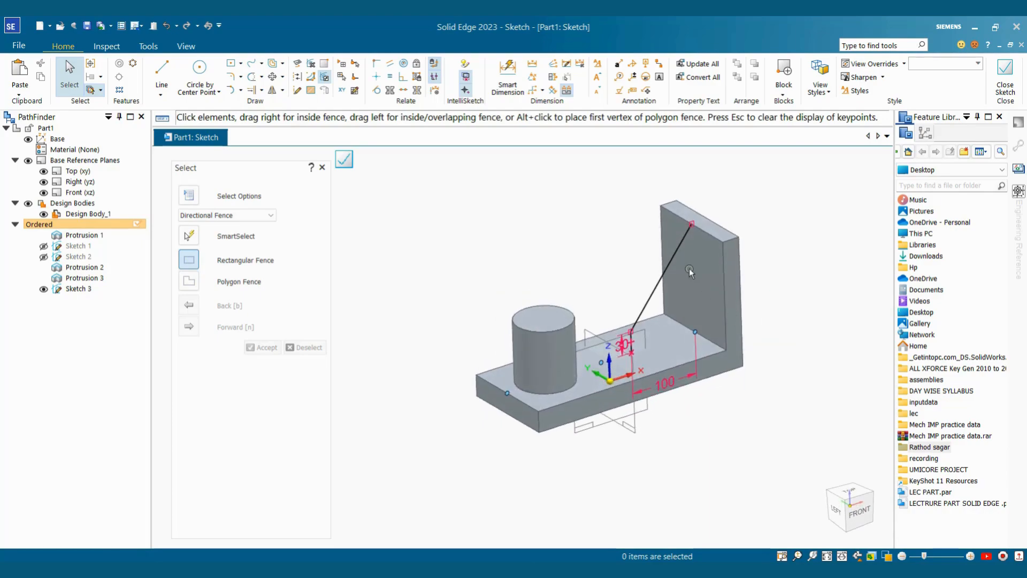
{"action": "scroll", "coordinate": [689, 272], "scroll_direction": "up", "scroll_amount": 2}
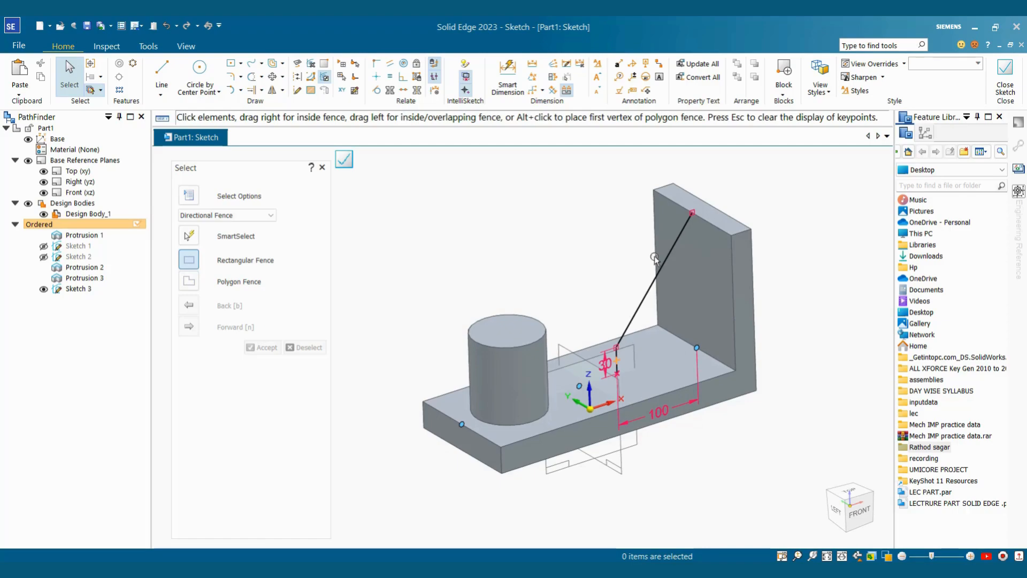
{"action": "left_click", "coordinate": [998, 104]}
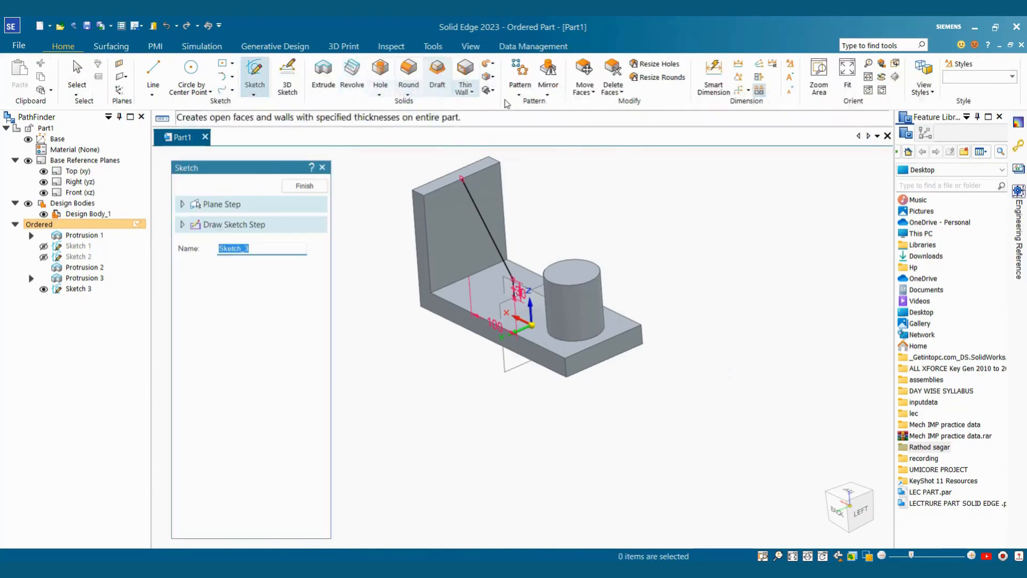
Create a 6 mm thick rib from the sloped sketch chain, filling toward the inner corner between the upright and the base
{"action": "left_click", "coordinate": [464, 91]}
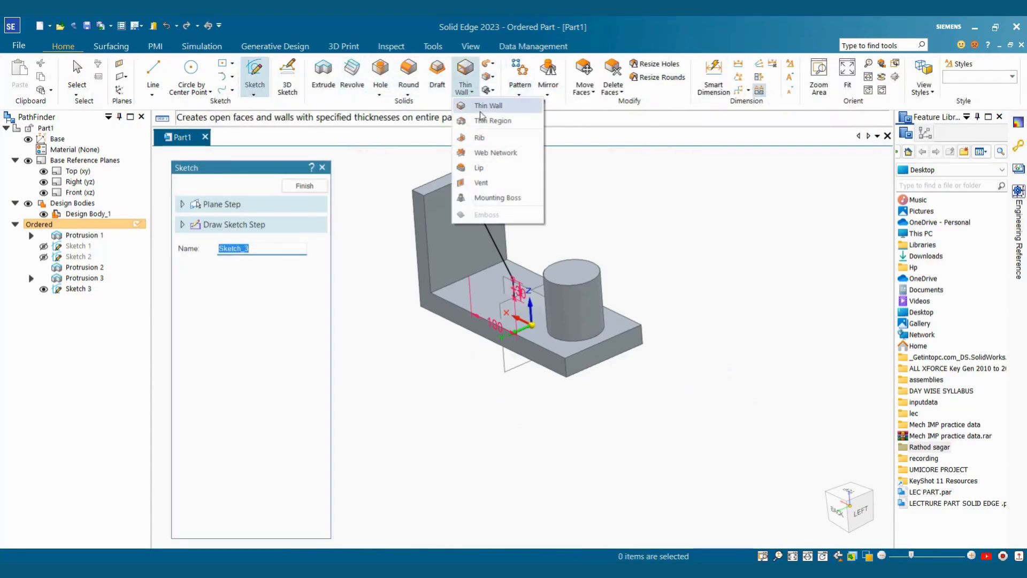
{"action": "left_click", "coordinate": [478, 139]}
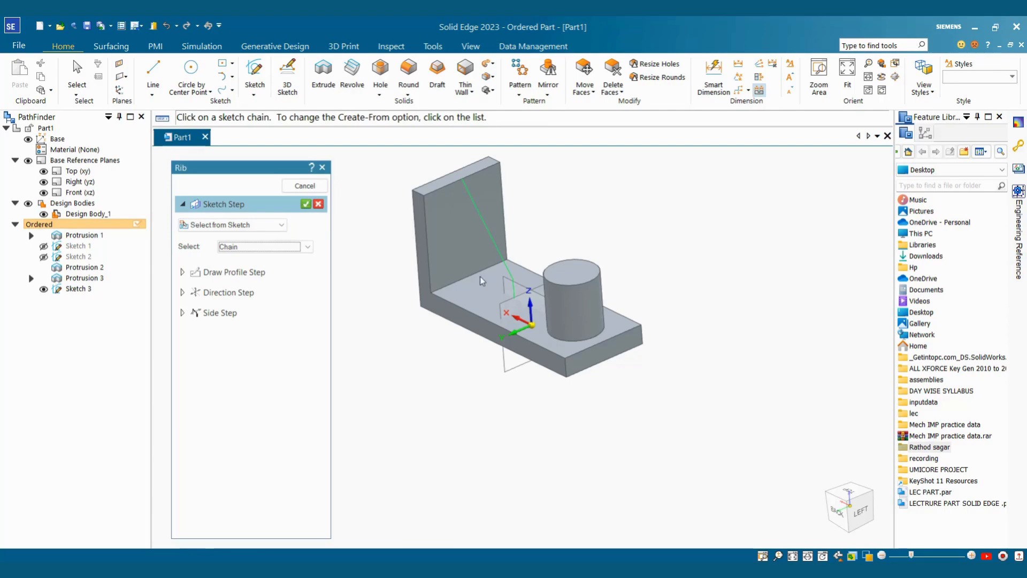
{"action": "left_click", "coordinate": [305, 204]}
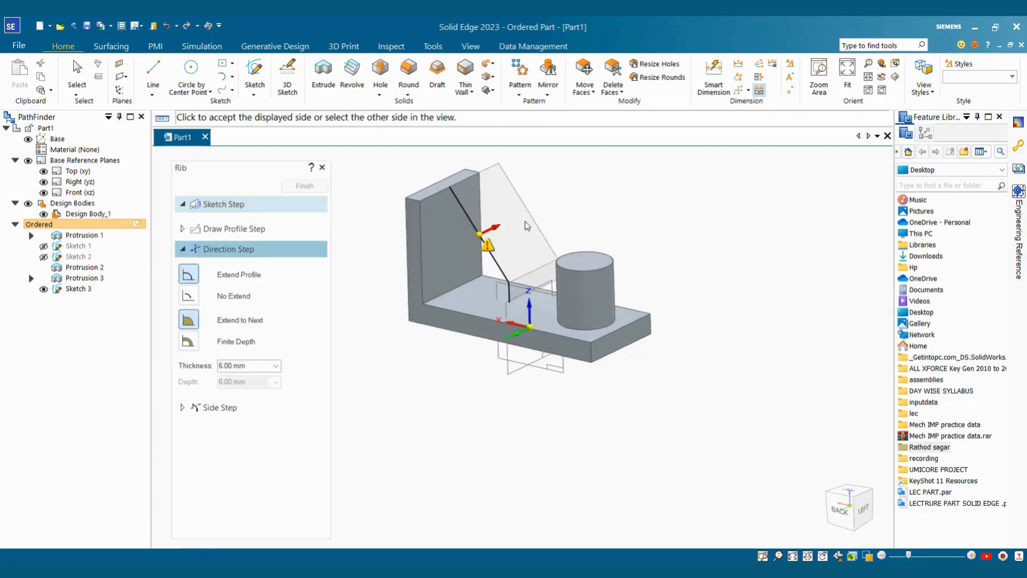
{"action": "scroll", "coordinate": [516, 225], "scroll_direction": "up", "scroll_amount": 1}
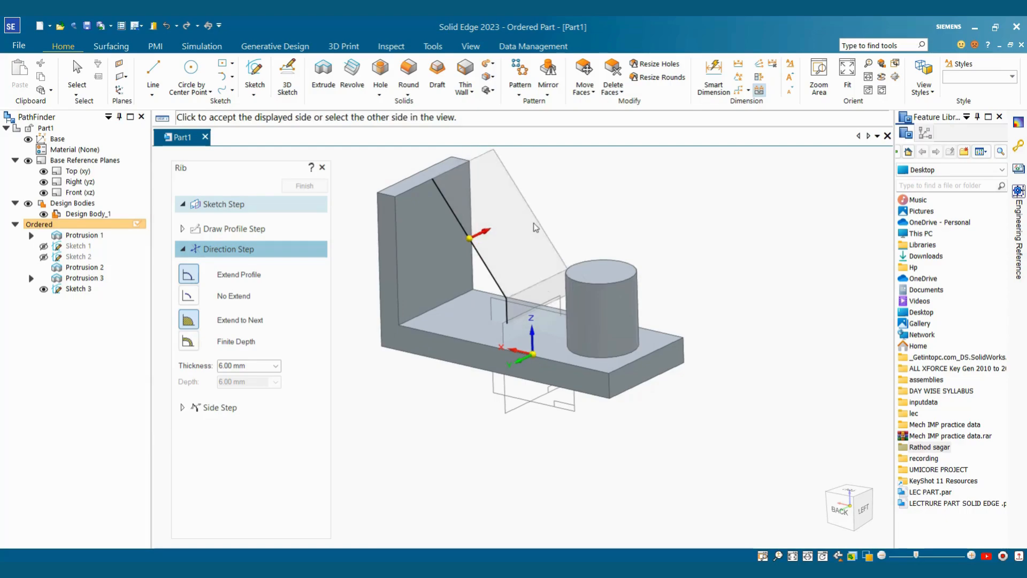
{"action": "middle_click_drag", "start_coordinate": [536, 227], "coordinate": [576, 218]}
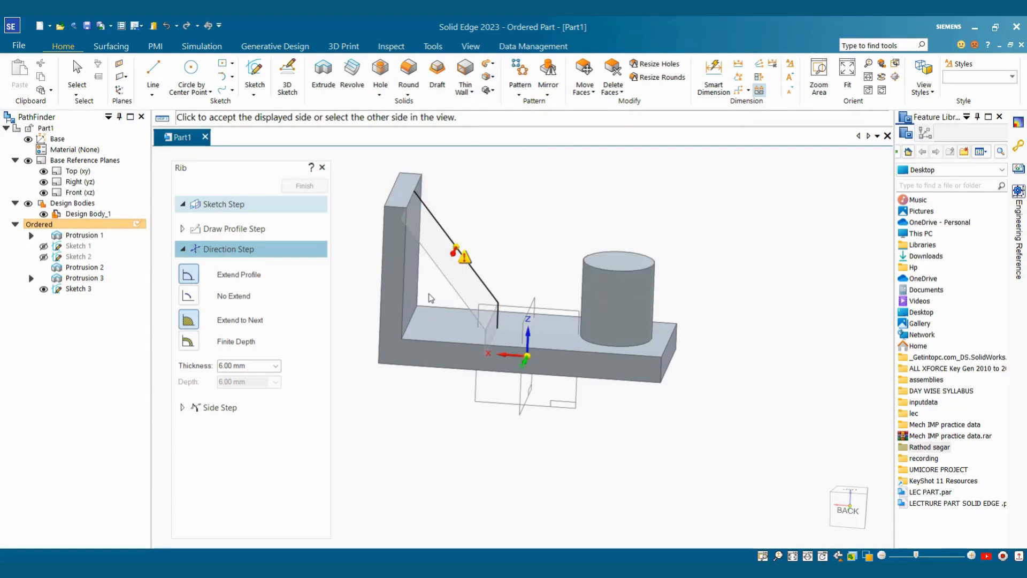
{"action": "middle_click_drag", "start_coordinate": [431, 254], "coordinate": [401, 266]}
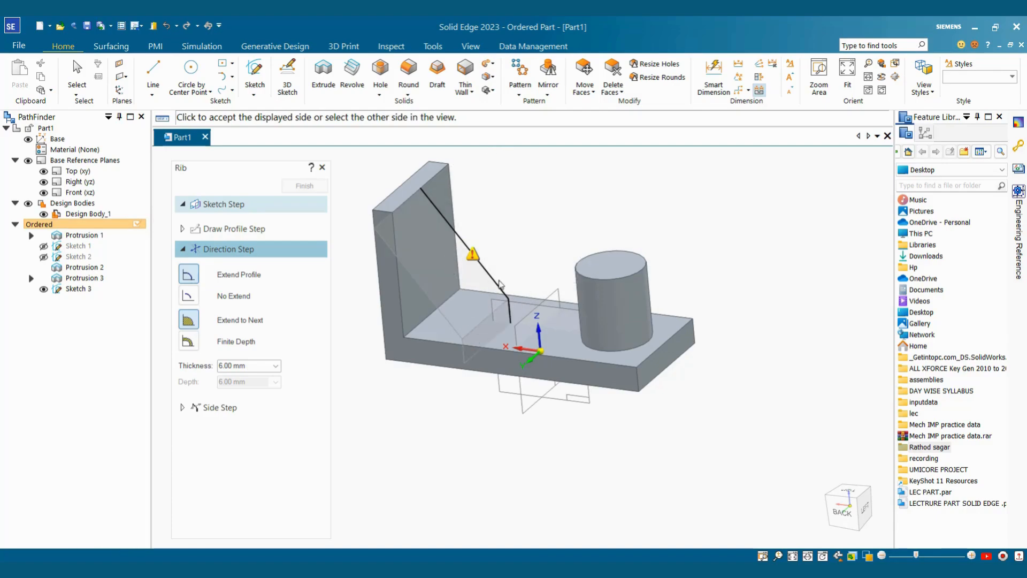
{"action": "middle_click_drag", "start_coordinate": [455, 296], "coordinate": [446, 269]}
{"action": "left_click", "coordinate": [476, 269]}
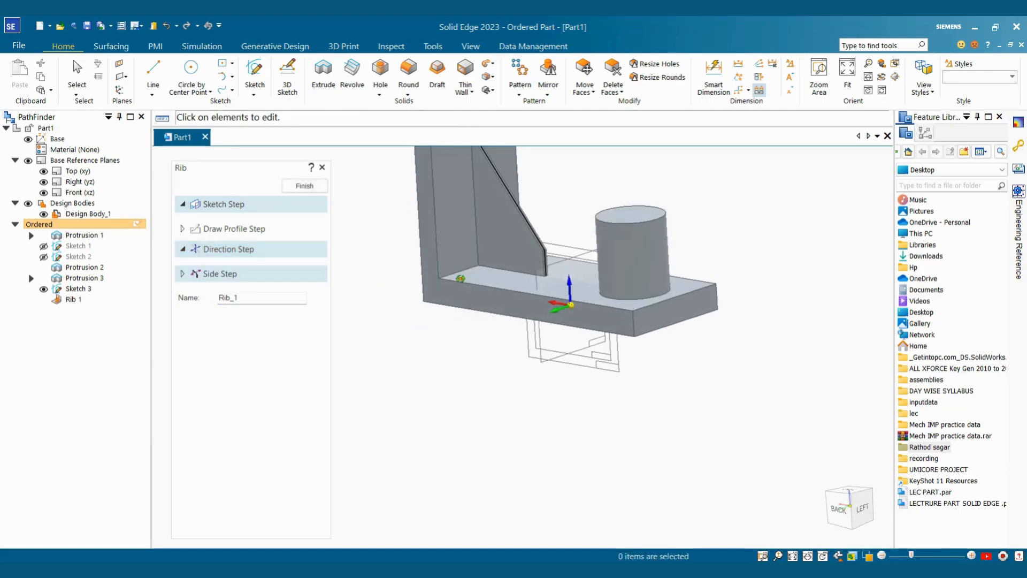
Set the rib's thickness to 10 mm and finish the feature
{"action": "scroll", "coordinate": [444, 267], "scroll_direction": "down", "scroll_amount": 4}
{"action": "scroll", "coordinate": [487, 220], "scroll_direction": "up", "scroll_amount": 4}
{"action": "scroll", "coordinate": [410, 218], "scroll_direction": "up", "scroll_amount": 2}
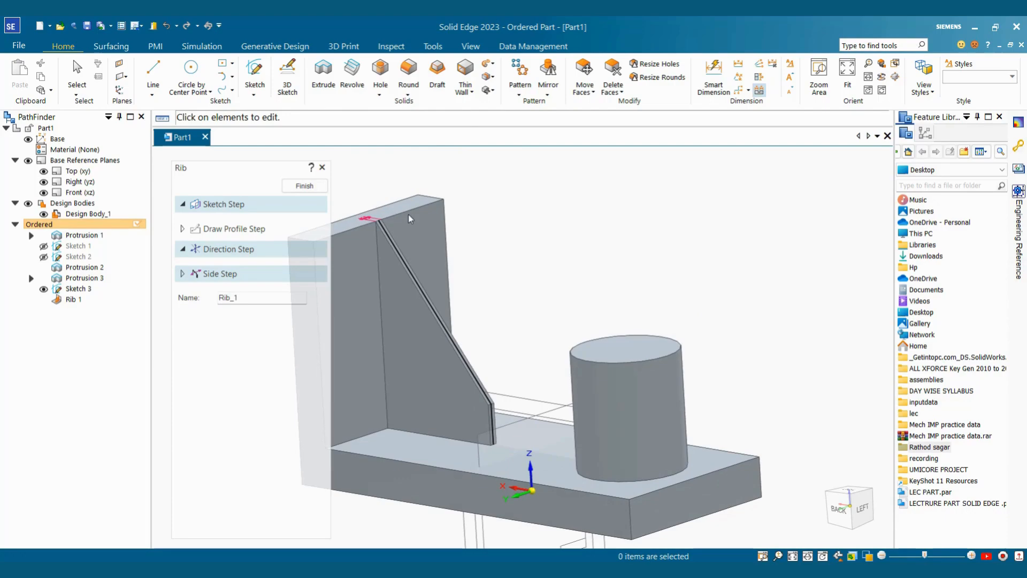
{"action": "left_click", "coordinate": [367, 222]}
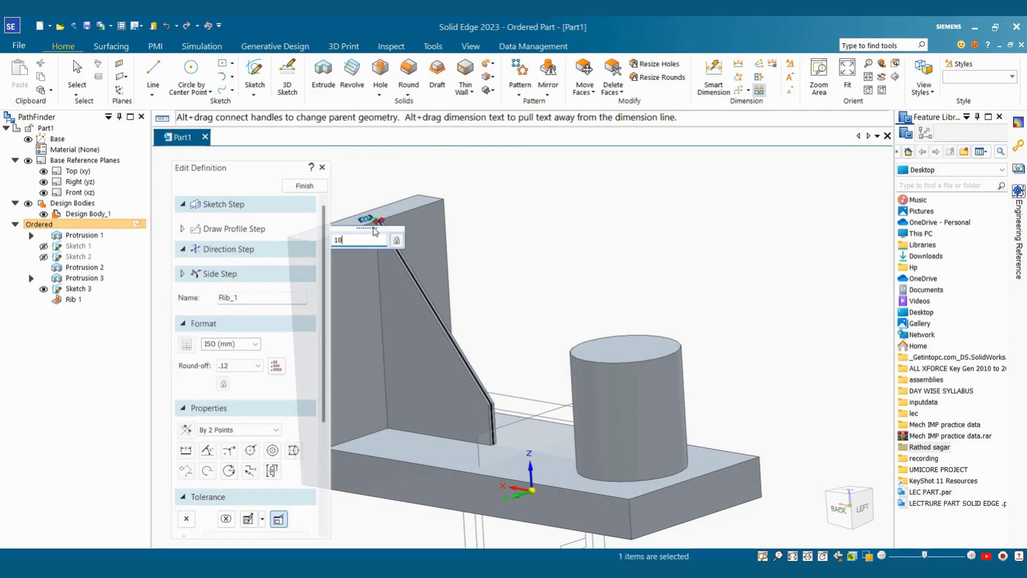
{"action": "type", "text": "10"}
{"action": "key", "text": "Return"}
{"action": "left_click", "coordinate": [571, 285]}
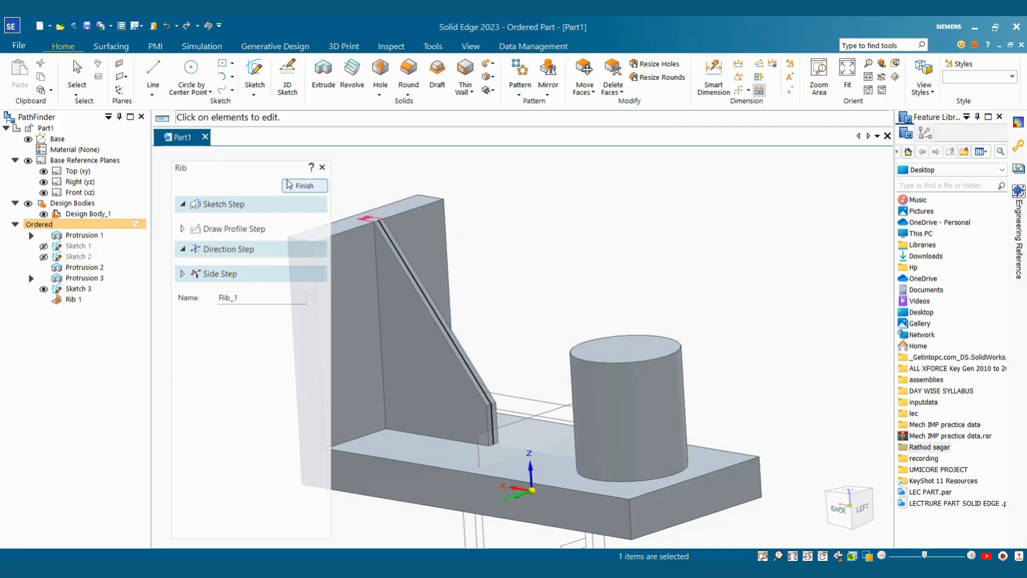
{"action": "left_click", "coordinate": [306, 191]}
{"action": "left_click", "coordinate": [305, 187]}
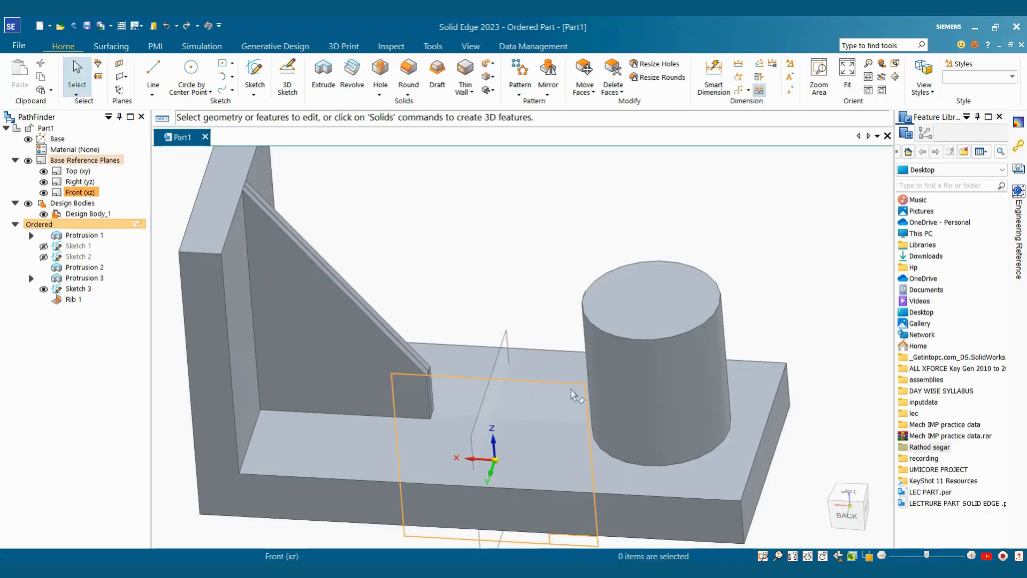
Sketch on the Front (xz) plane a sloped line from the cylinder's top edge, on the side facing the rib, to the base's upper surface
{"action": "left_click", "coordinate": [588, 380]}
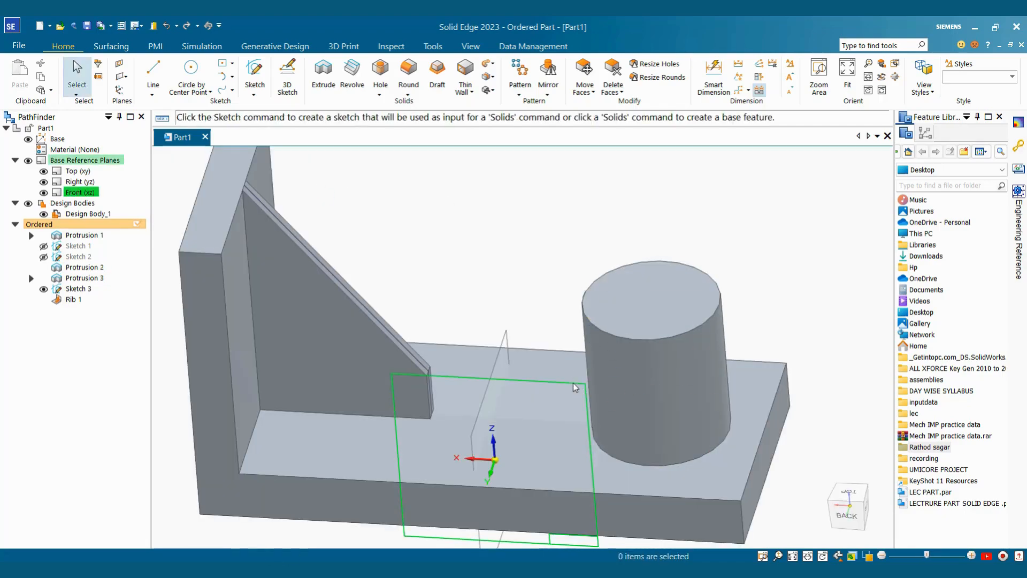
{"action": "left_click", "coordinate": [554, 265]}
{"action": "left_click", "coordinate": [556, 381]}
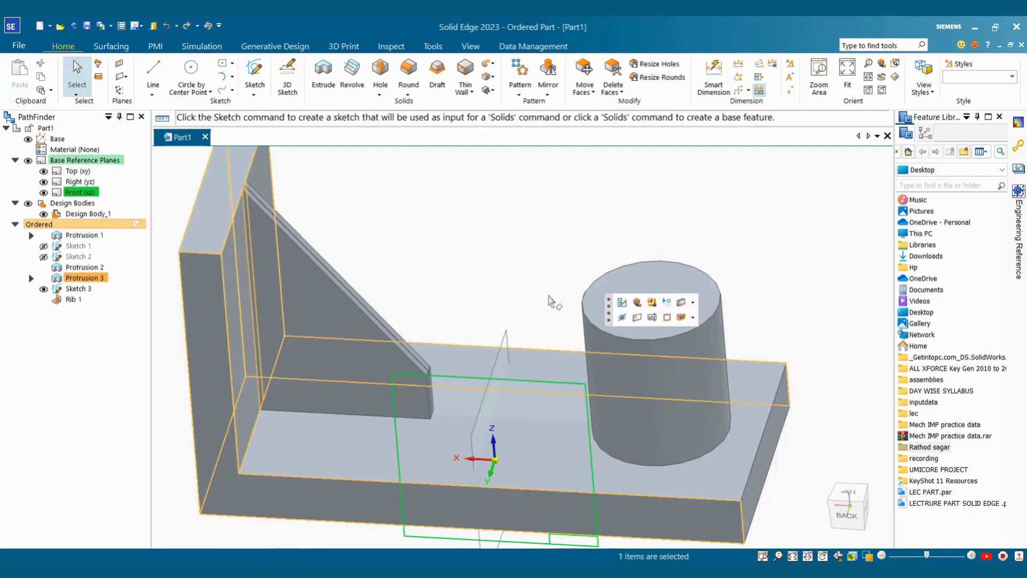
{"action": "left_click", "coordinate": [550, 297]}
{"action": "left_click", "coordinate": [255, 75]}
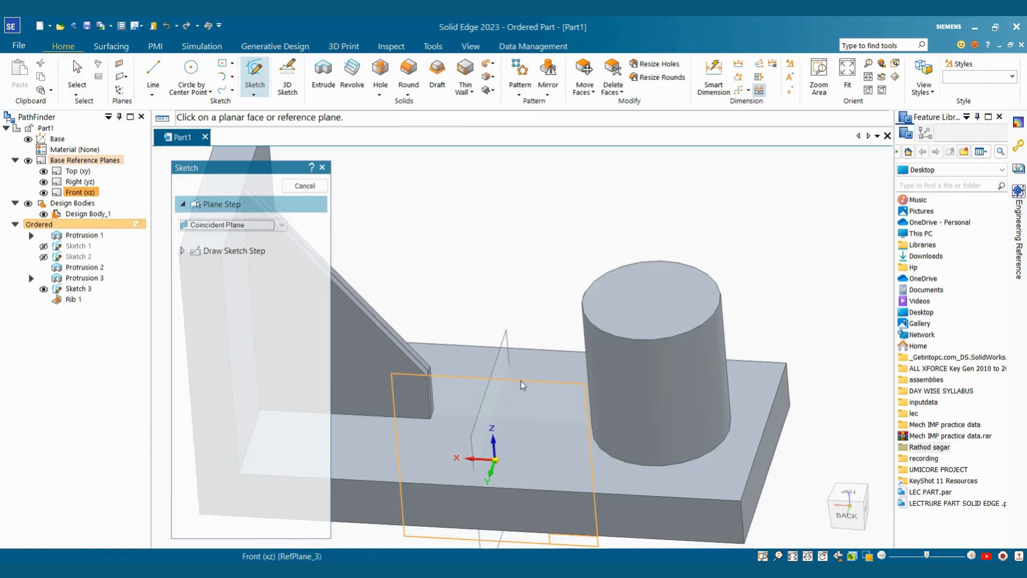
{"action": "left_click", "coordinate": [535, 381]}
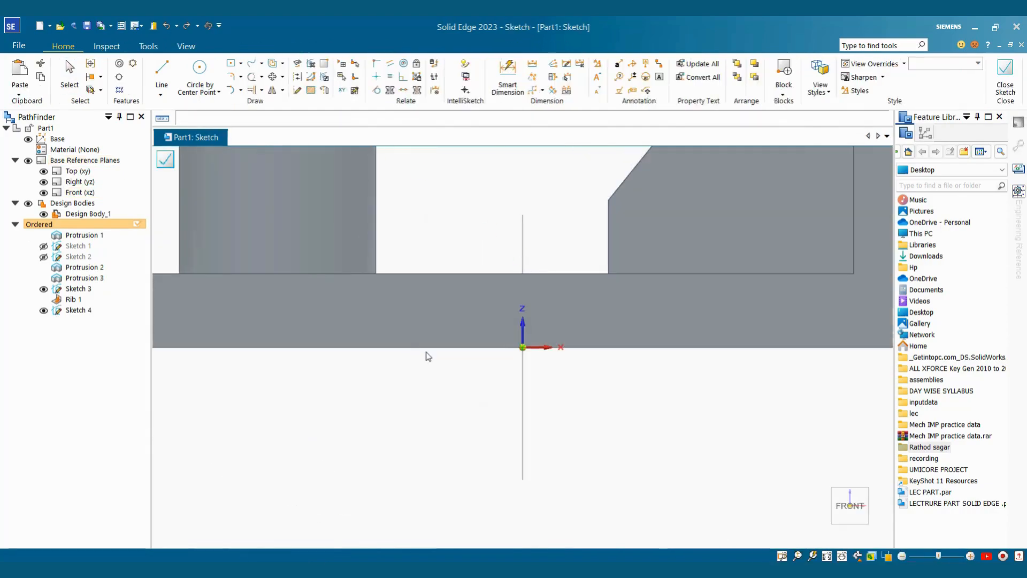
{"action": "key", "text": "l"}
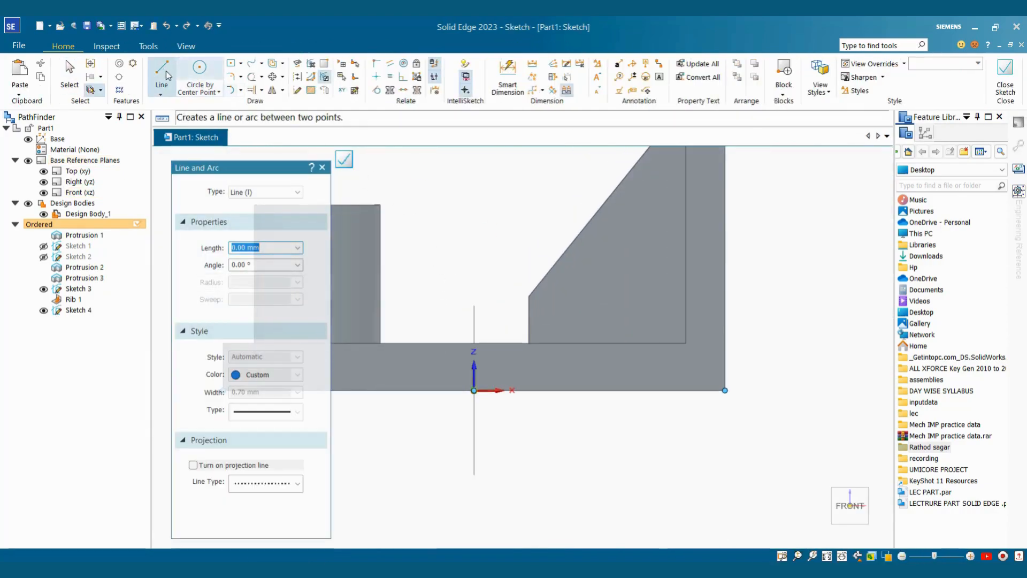
{"action": "left_click", "coordinate": [380, 205]}
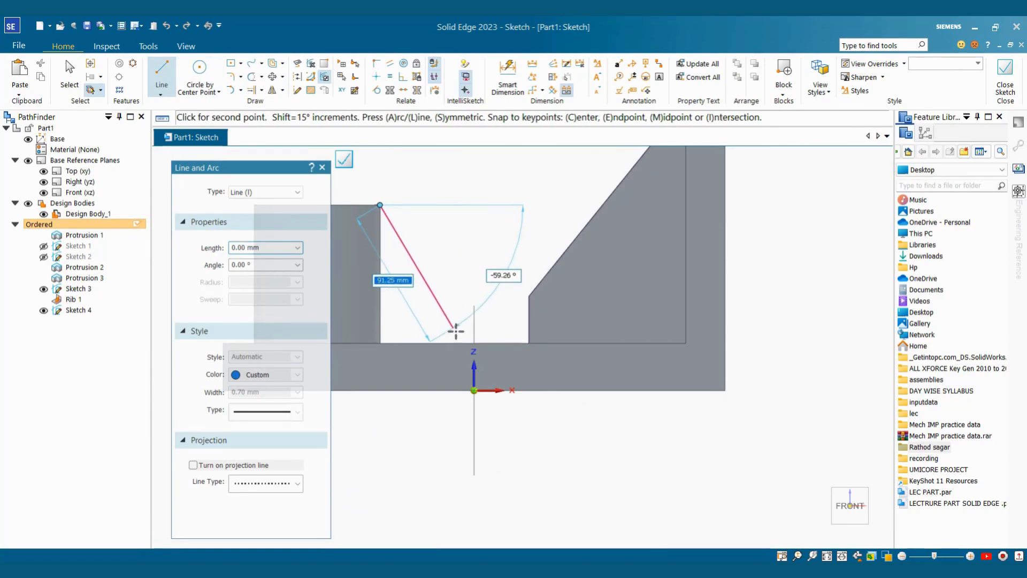
{"action": "left_click", "coordinate": [464, 342]}
{"action": "key", "text": "Escape"}
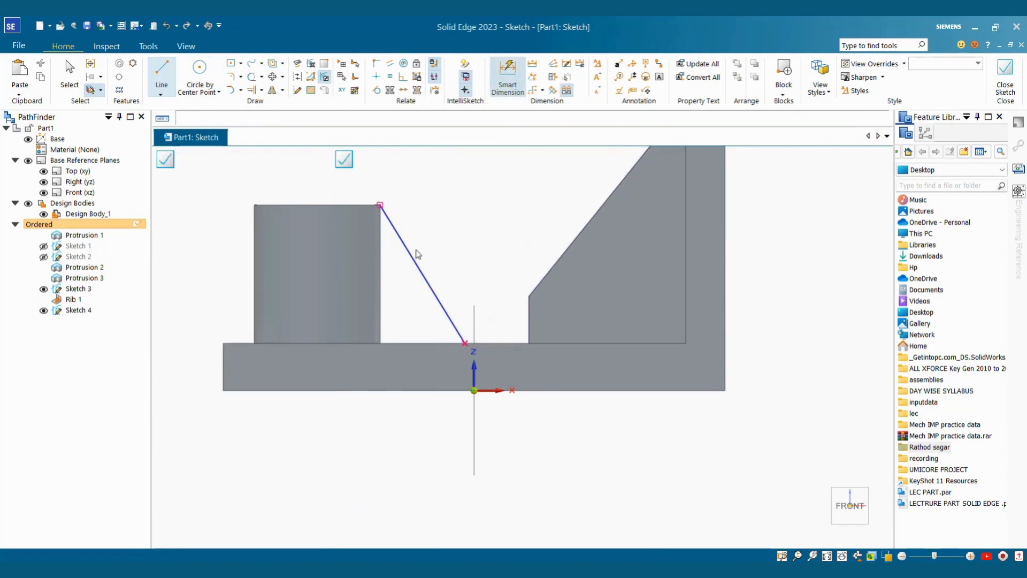
Dimension the horizontal distance from the cylinder's side to the sloped line's lower end as 60 mm and close the sketch
{"action": "key", "text": "d"}
{"action": "left_click", "coordinate": [382, 324]}
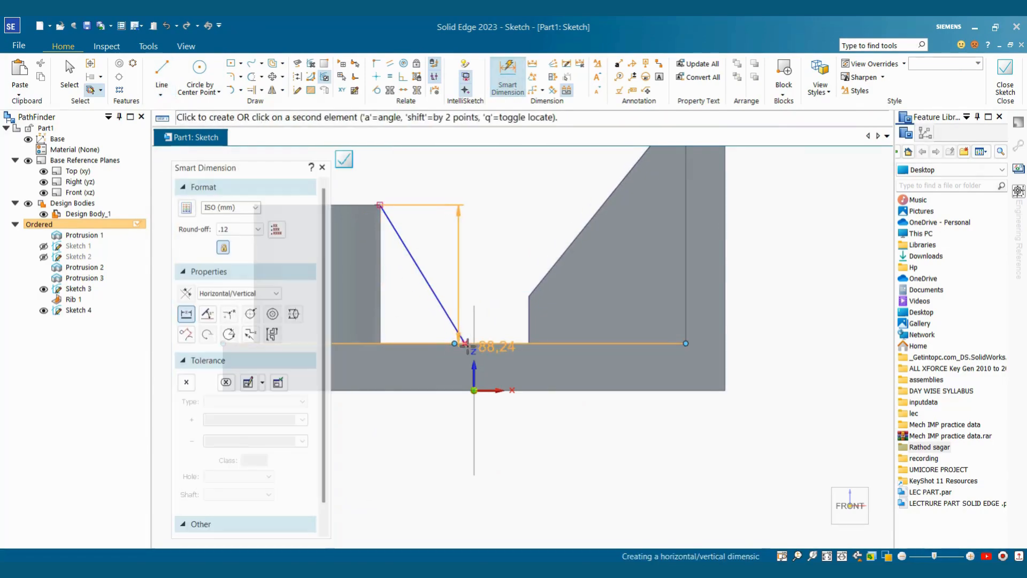
{"action": "left_click", "coordinate": [465, 343]}
{"action": "left_click", "coordinate": [446, 421]}
{"action": "type", "text": "60"}
{"action": "key", "text": "Return"}
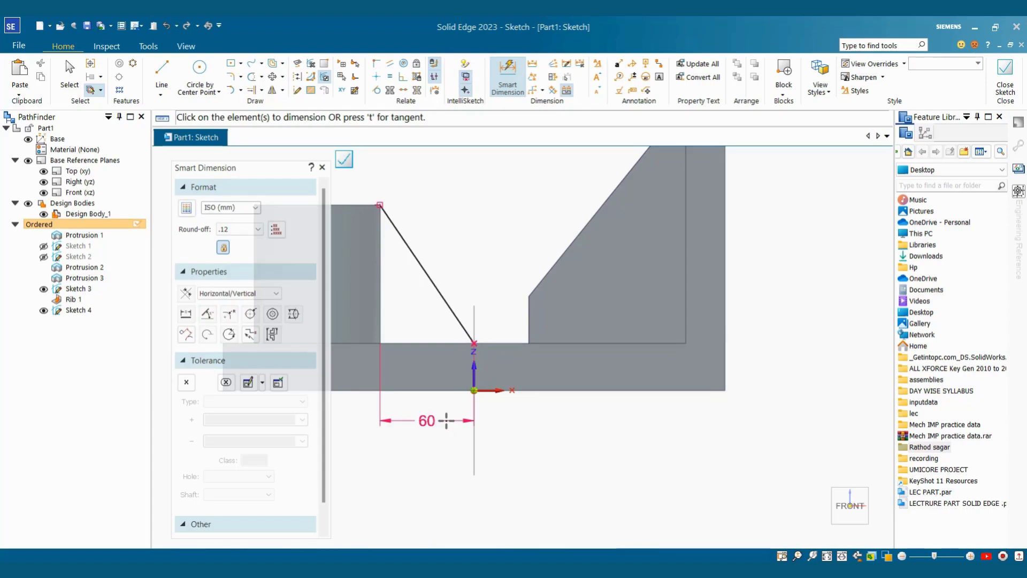
{"action": "key", "text": "Escape"}
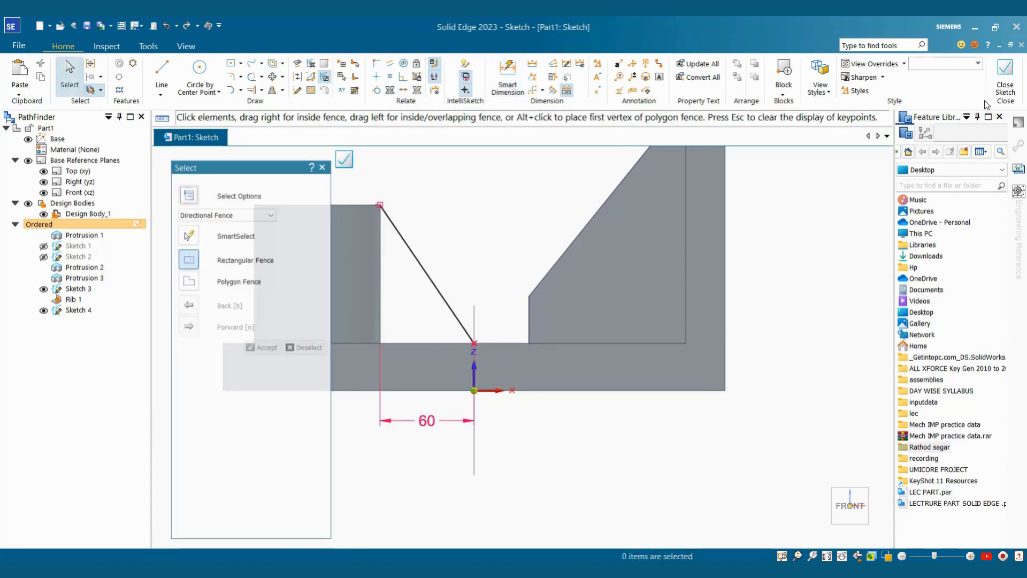
{"action": "left_click", "coordinate": [1005, 81]}
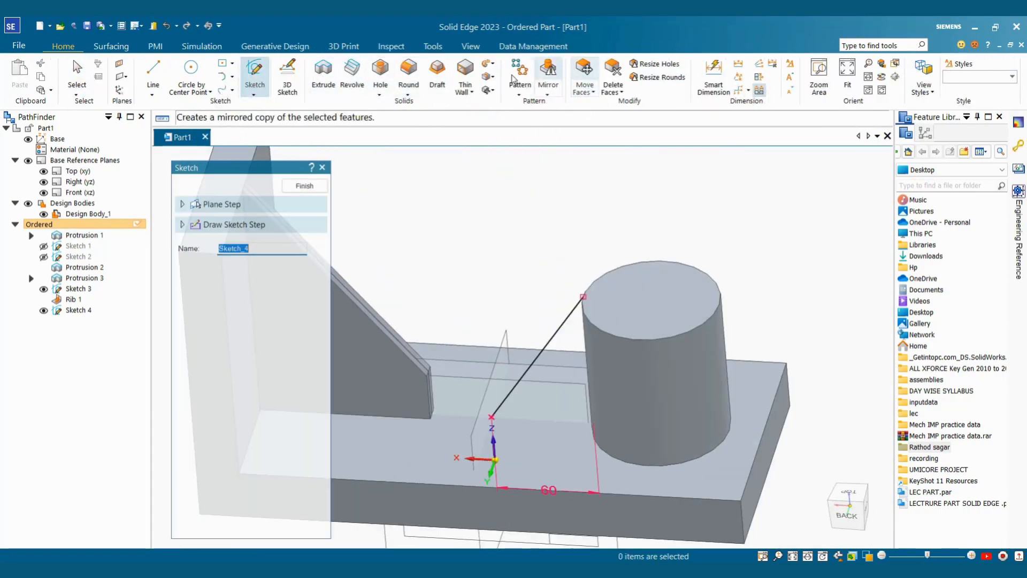
Try to create a 6 mm thick rib from the single sloped sketch line, filling toward the cylinder
{"action": "left_click", "coordinate": [488, 77]}
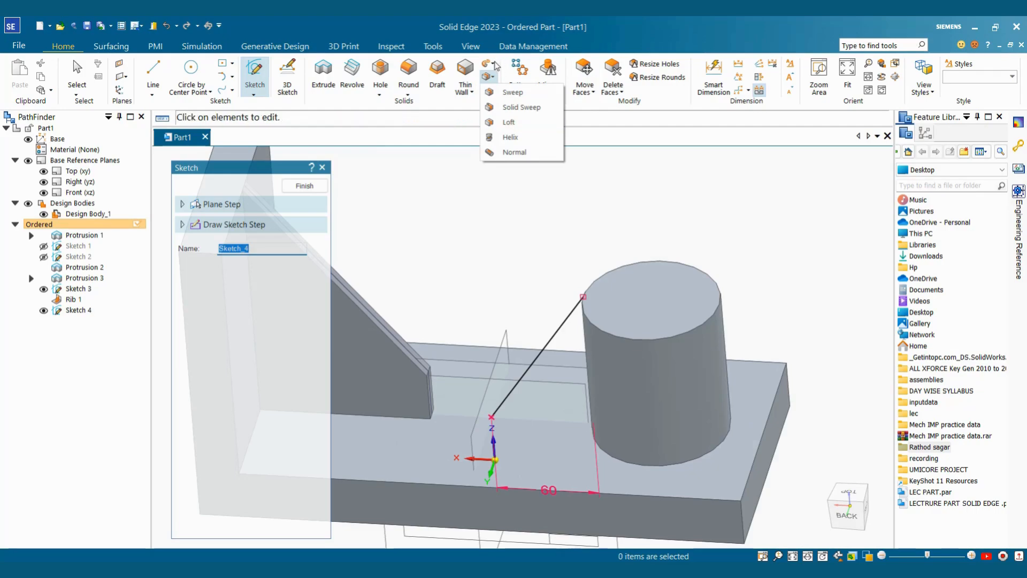
{"action": "left_click", "coordinate": [465, 91]}
{"action": "left_click", "coordinate": [479, 137]}
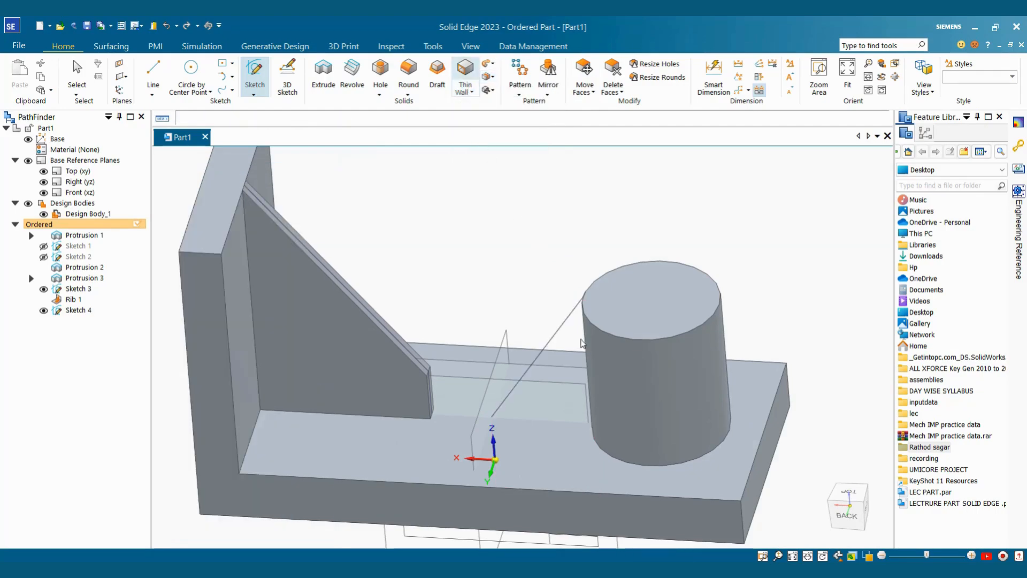
{"action": "left_click", "coordinate": [535, 359]}
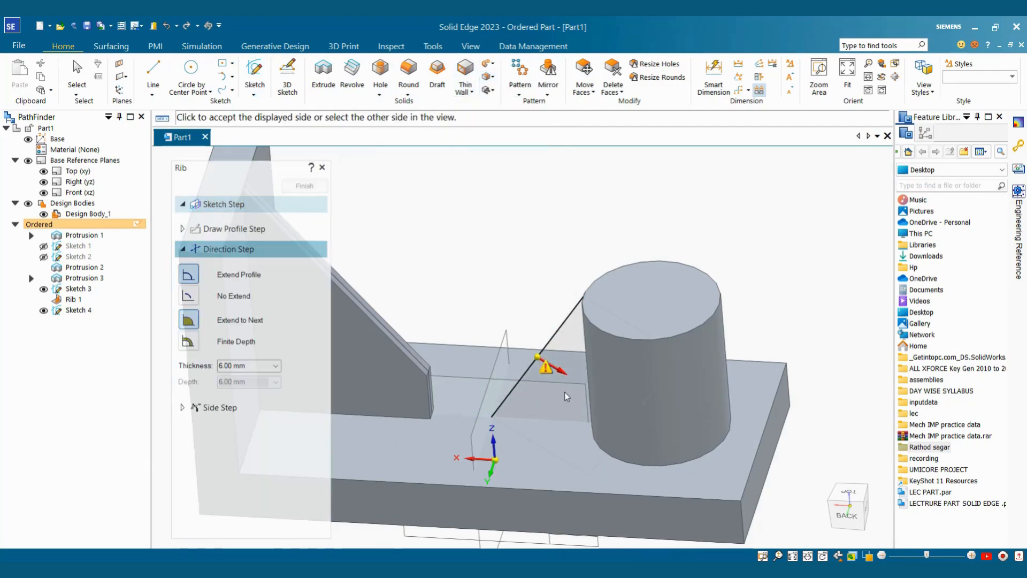
{"action": "middle_click_drag", "start_coordinate": [564, 391], "coordinate": [623, 364]}
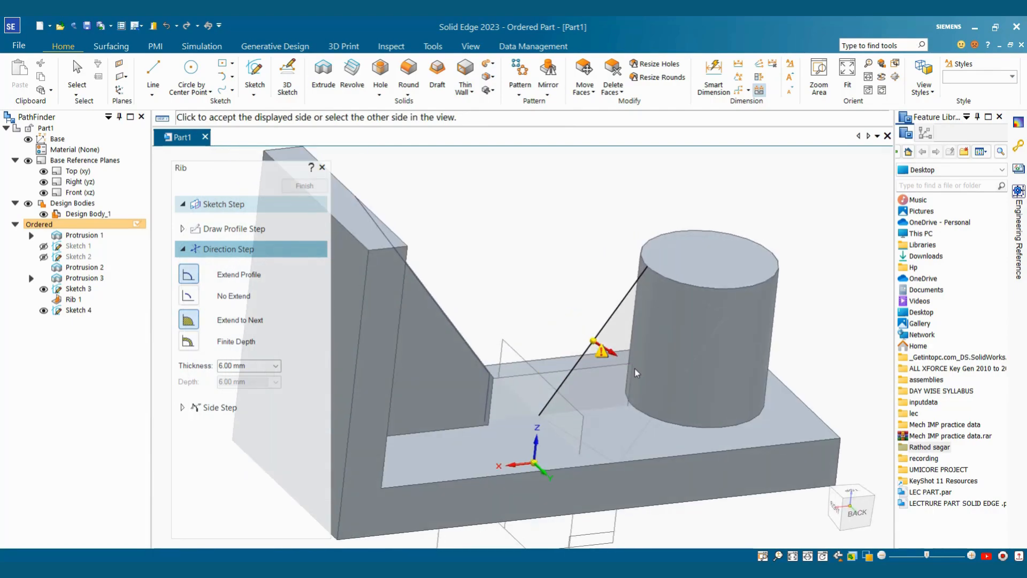
{"action": "mouse_move", "coordinate": [634, 368]}
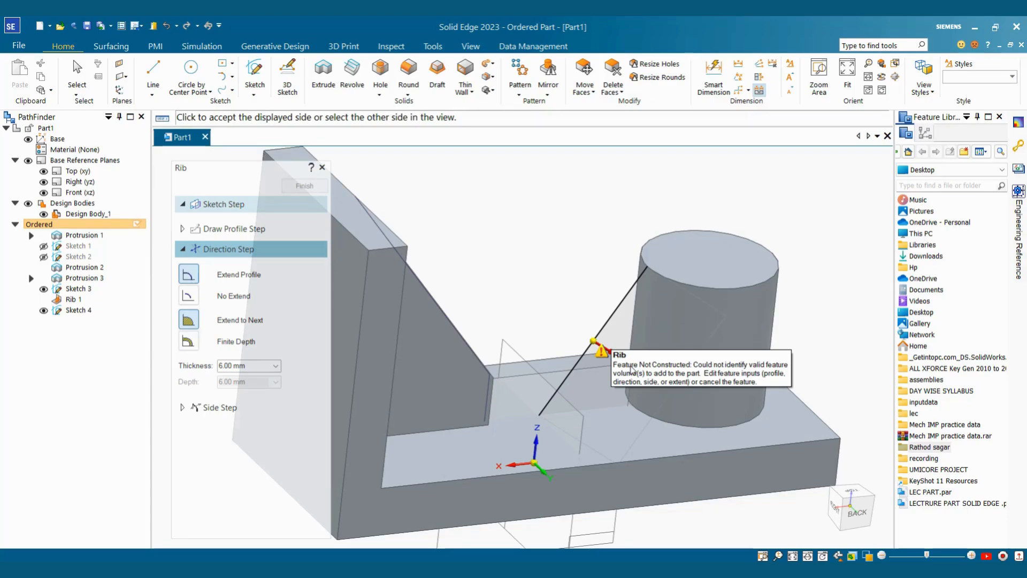
{"action": "key", "text": "Escape"}
Edit the sloped line's sketch to add a short horizontal line from its upper end into the cylinder's top, and finish the sketch
{"action": "scroll", "coordinate": [667, 302], "scroll_direction": "down", "scroll_amount": 2}
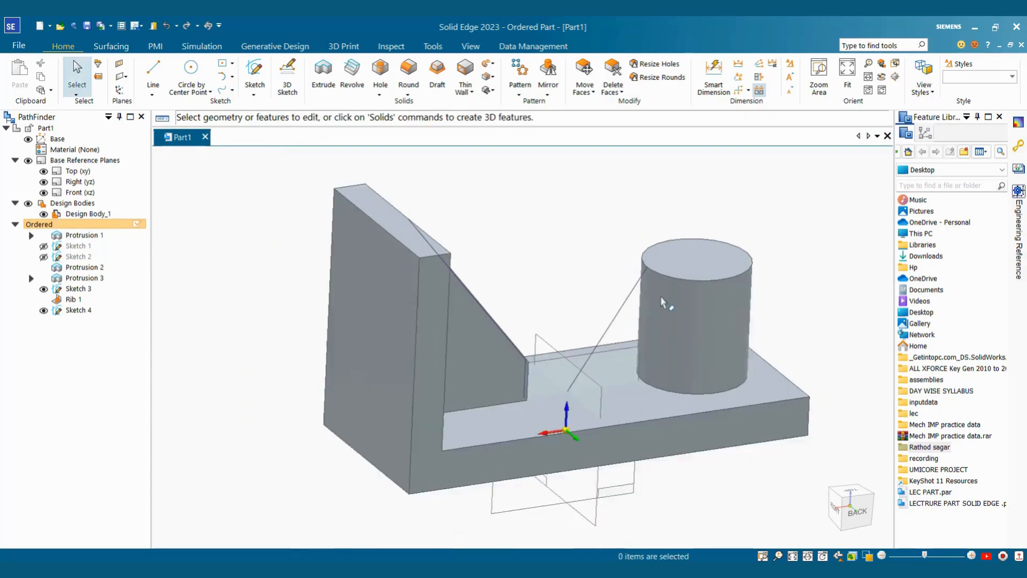
{"action": "middle_click_drag", "start_coordinate": [667, 302], "coordinate": [668, 301]}
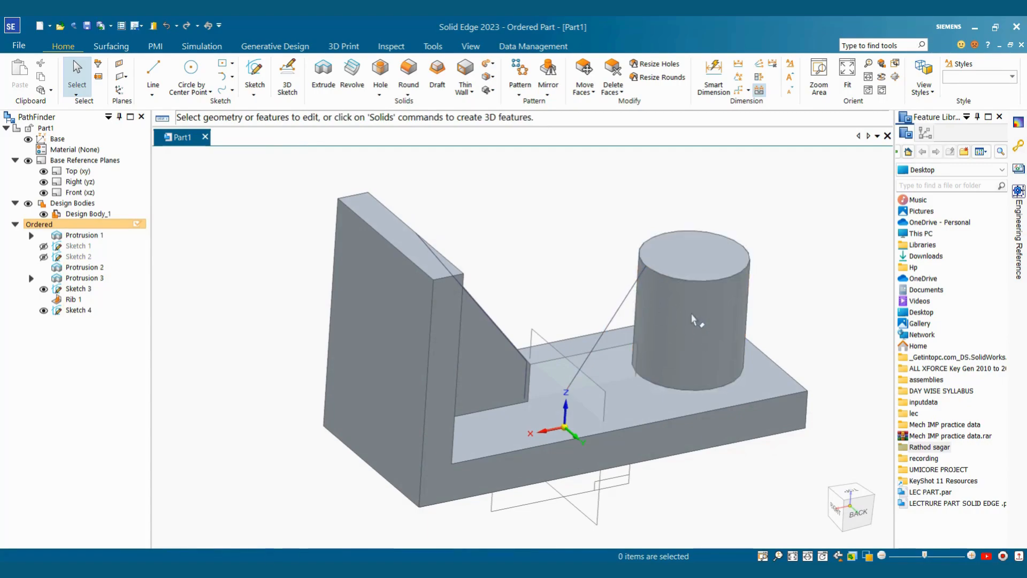
{"action": "middle_click_drag", "start_coordinate": [658, 318], "coordinate": [655, 285]}
{"action": "scroll", "coordinate": [642, 288], "scroll_direction": "up", "scroll_amount": 3}
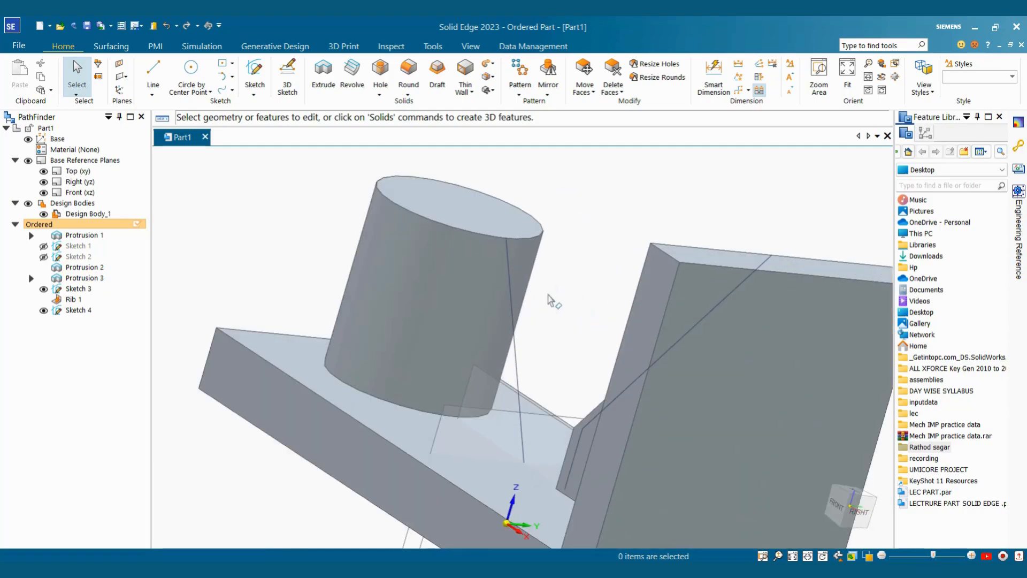
{"action": "middle_click_drag", "start_coordinate": [548, 295], "coordinate": [600, 315]}
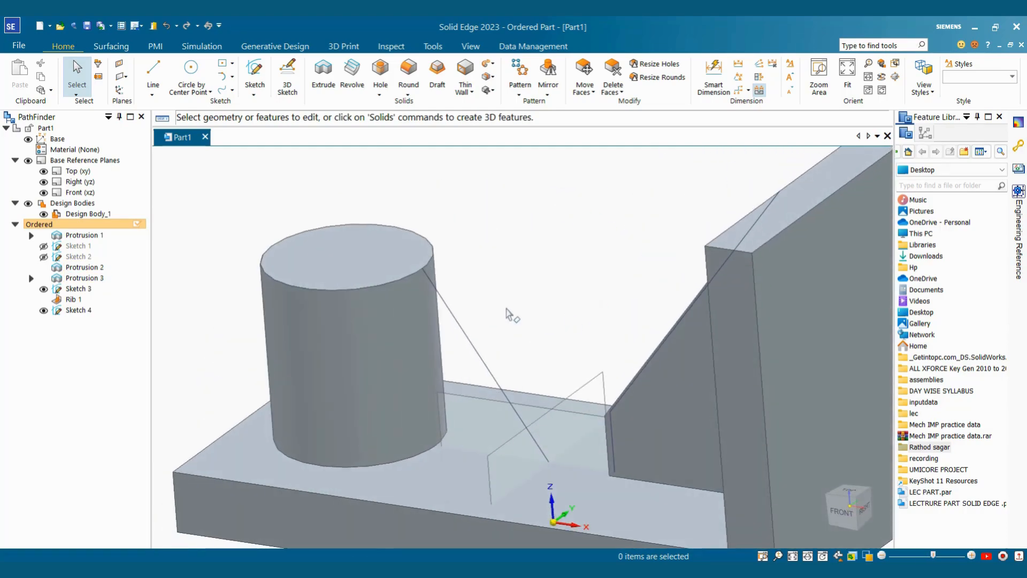
{"action": "left_click", "coordinate": [462, 324]}
{"action": "left_click", "coordinate": [636, 304]}
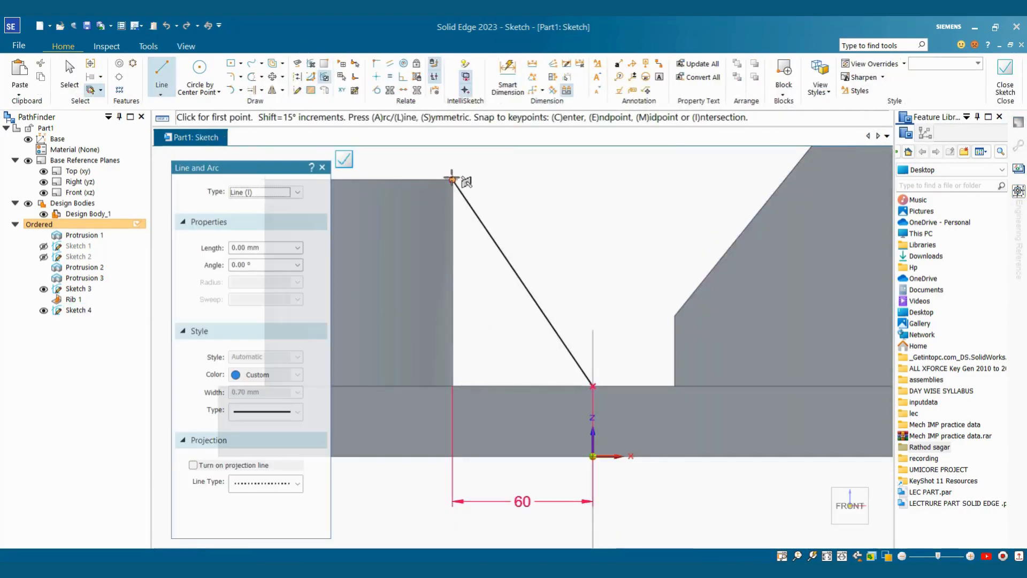
{"action": "left_click", "coordinate": [452, 180]}
{"action": "left_click", "coordinate": [439, 179]}
{"action": "key", "text": "Escape"}
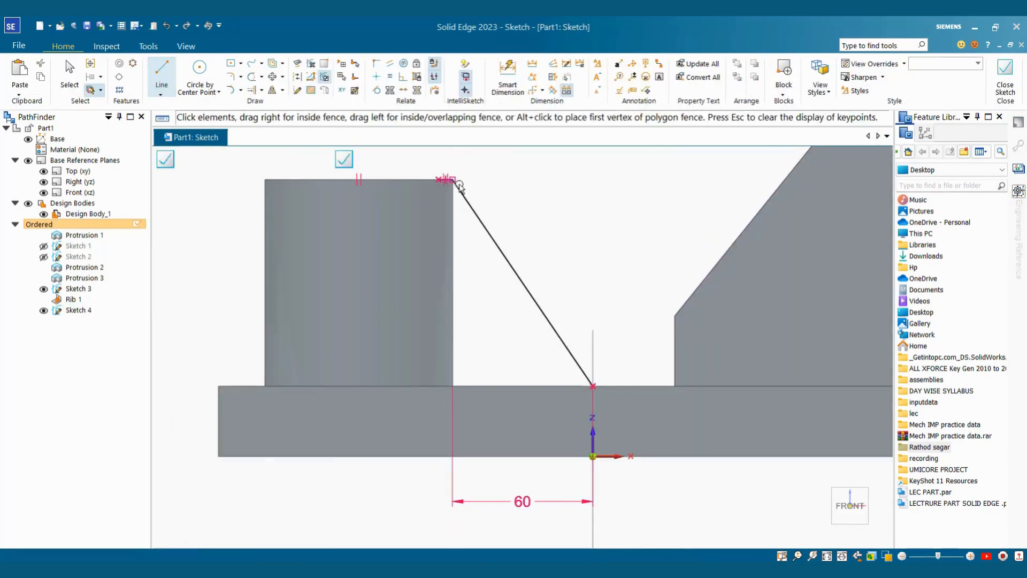
{"action": "scroll", "coordinate": [452, 184], "scroll_direction": "up", "scroll_amount": 3}
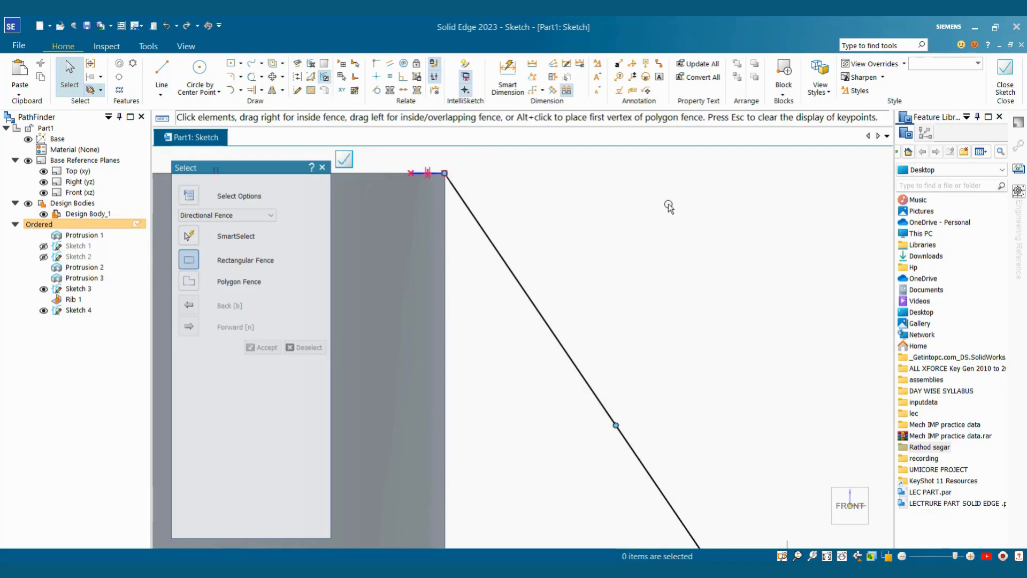
{"action": "left_click", "coordinate": [1005, 75]}
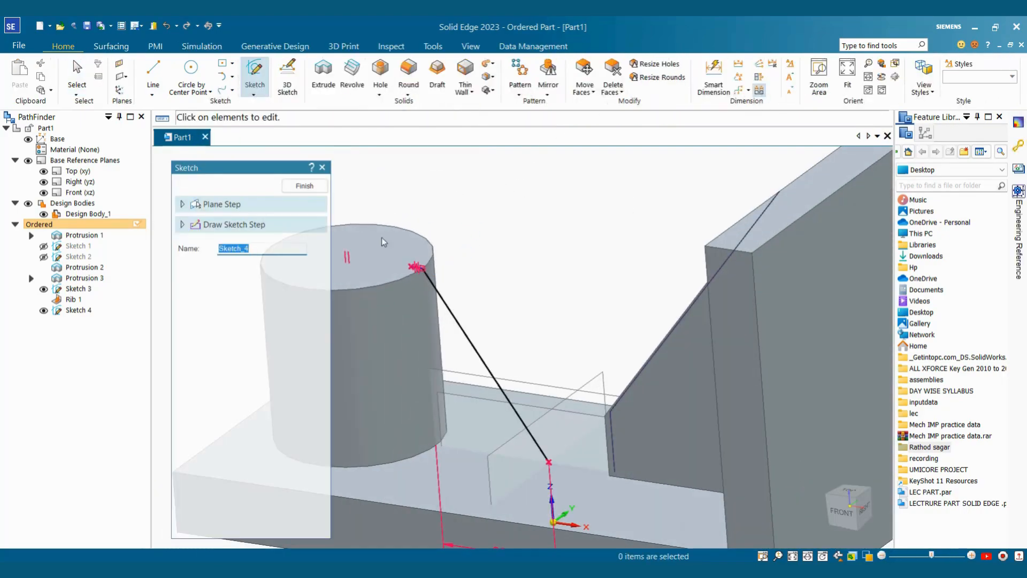
{"action": "left_click", "coordinate": [302, 188]}
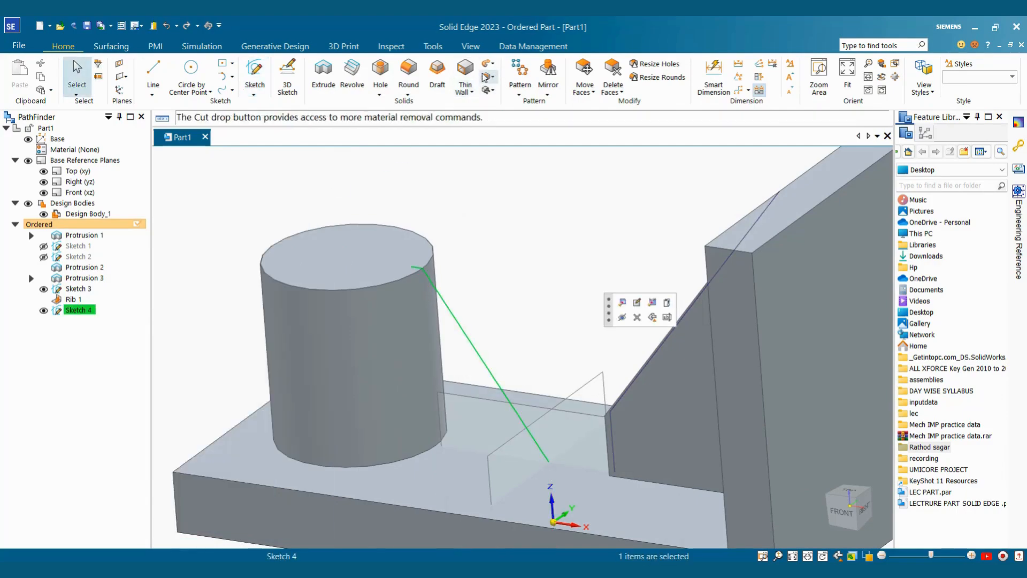
Create a rib from the extended sketch chain, filling toward the cylinder and base, with a thickness of 12 mm
{"action": "left_click", "coordinate": [470, 93]}
{"action": "left_click", "coordinate": [483, 140]}
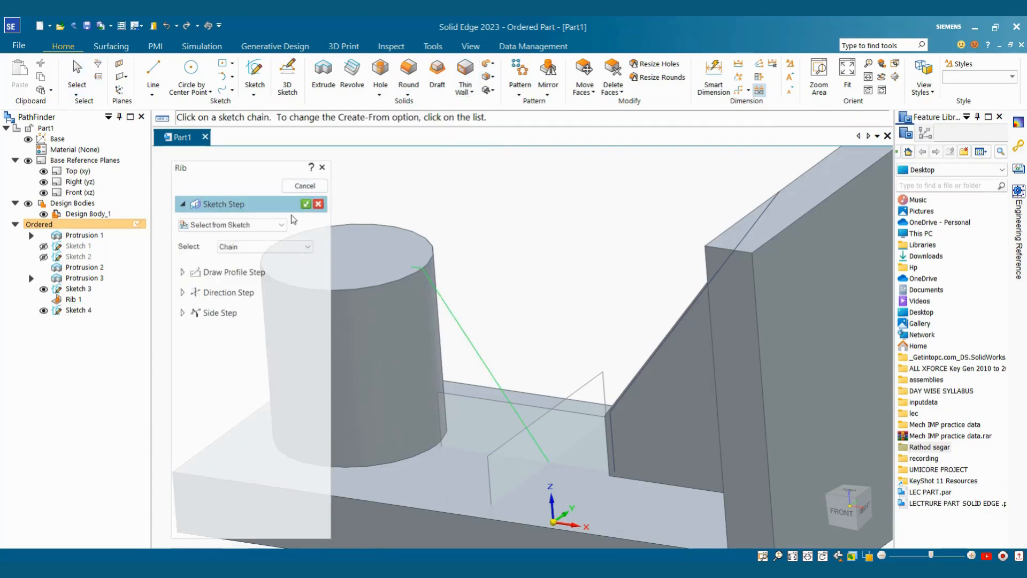
{"action": "left_click", "coordinate": [307, 204]}
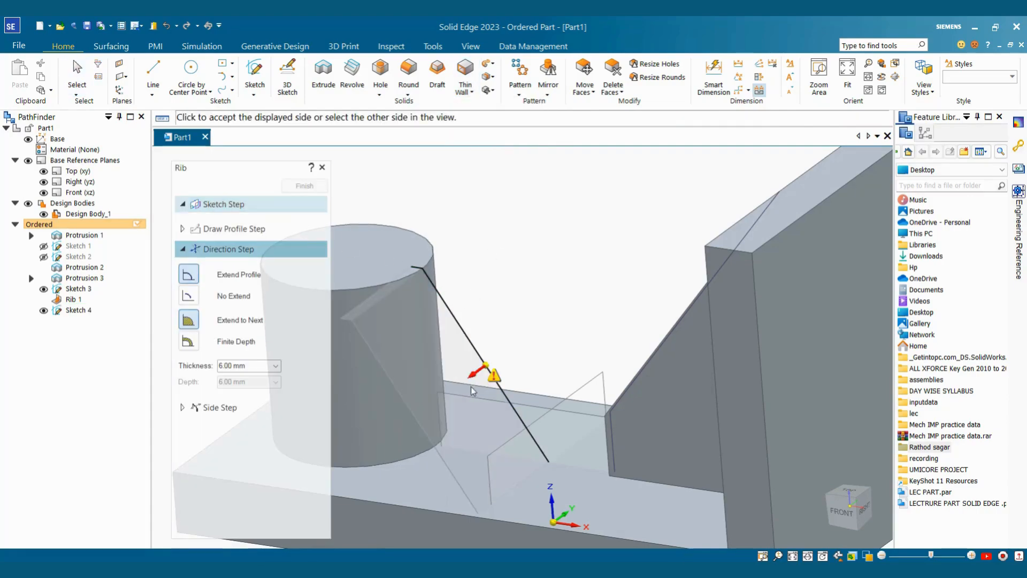
{"action": "left_click", "coordinate": [457, 384]}
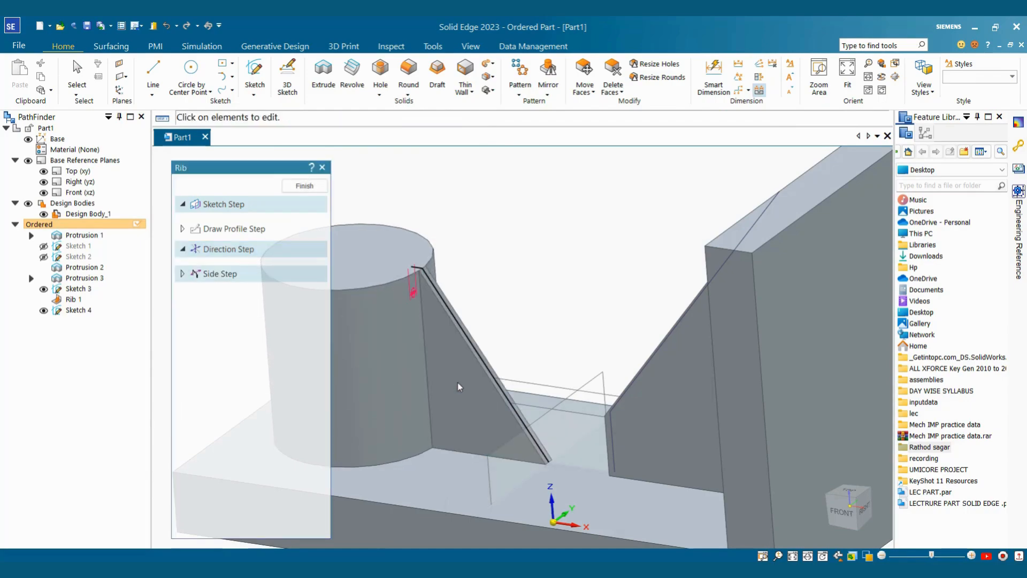
{"action": "left_click", "coordinate": [414, 291]}
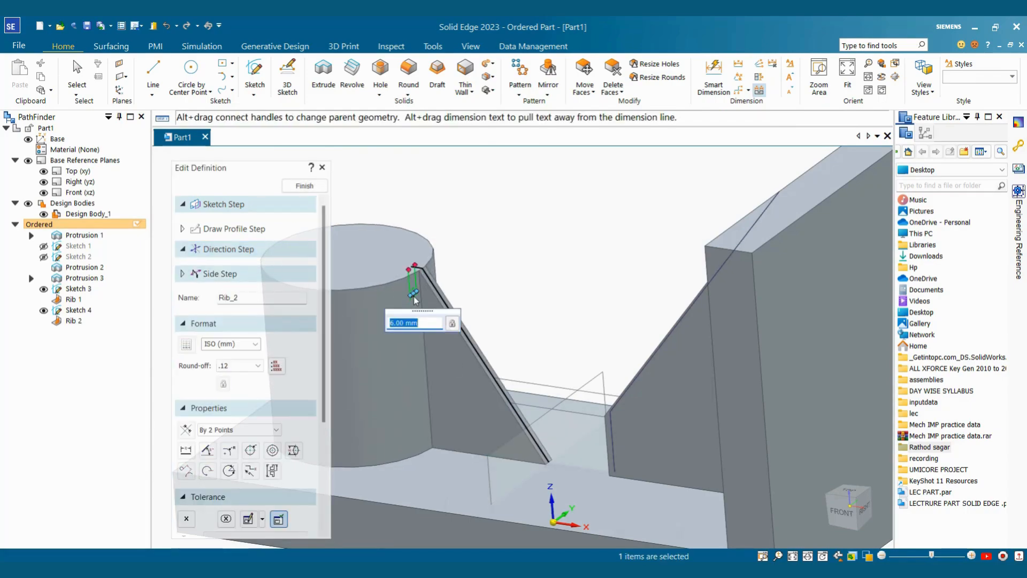
{"action": "type", "text": "12"}
{"action": "key", "text": "Return"}
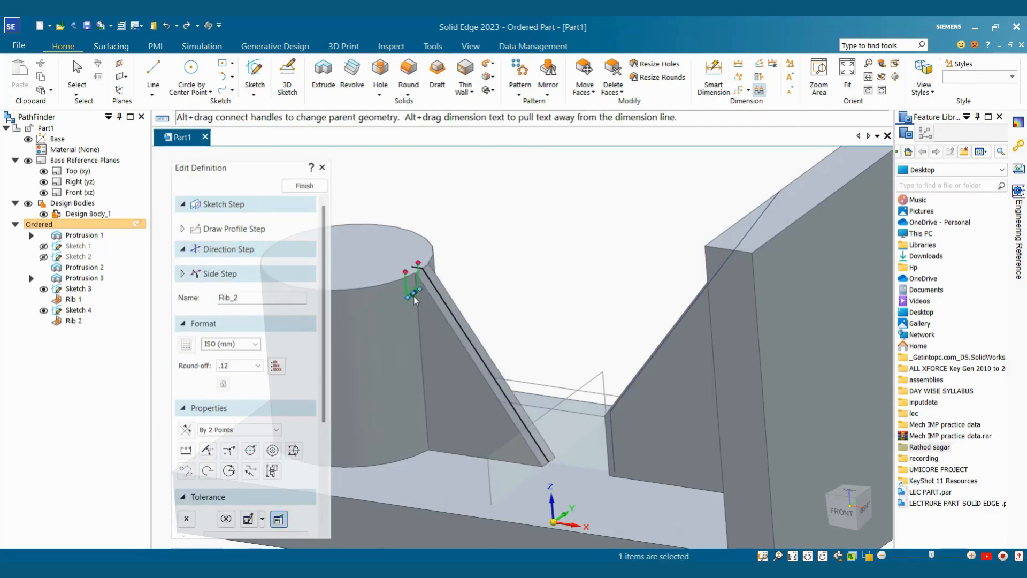
{"action": "left_click", "coordinate": [304, 186]}
Delete the sketch that defines the rib beside the cylinder
{"action": "scroll", "coordinate": [442, 301], "scroll_direction": "up", "scroll_amount": 2}
{"action": "scroll", "coordinate": [355, 207], "scroll_direction": "up", "scroll_amount": 3}
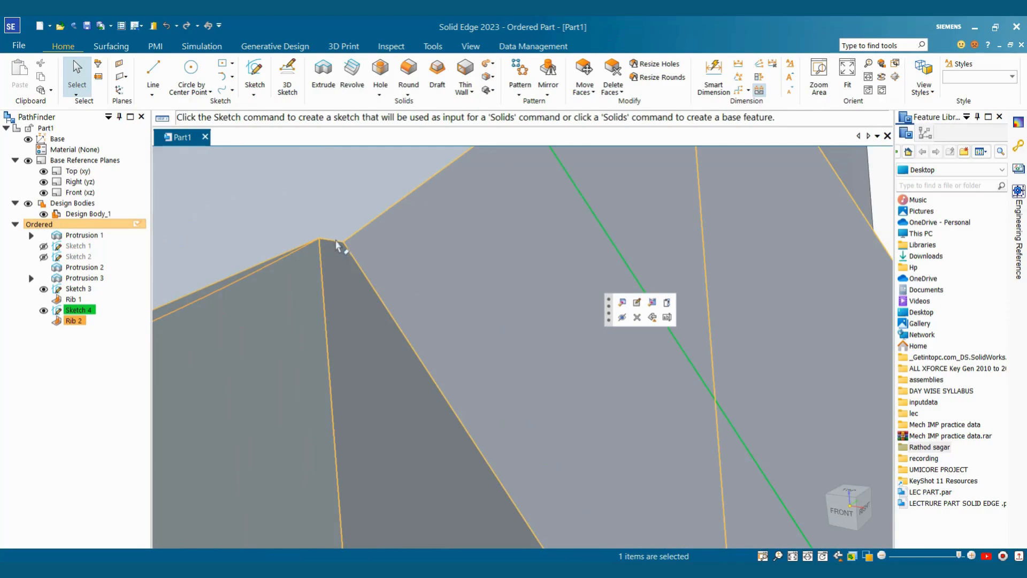
{"action": "key", "text": "Escape"}
{"action": "scroll", "coordinate": [615, 246], "scroll_direction": "down", "scroll_amount": 6}
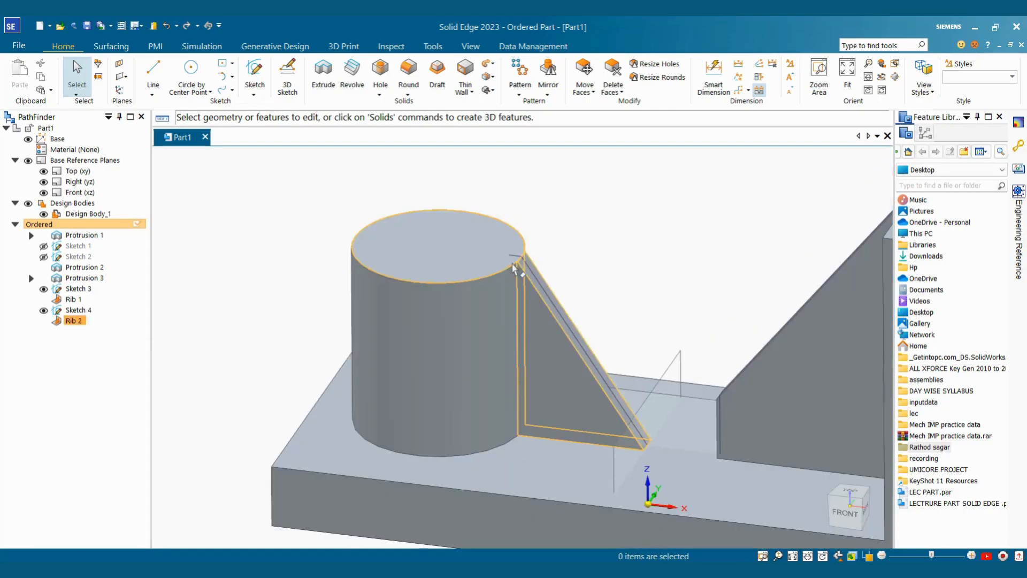
{"action": "scroll", "coordinate": [532, 257], "scroll_direction": "up", "scroll_amount": 4}
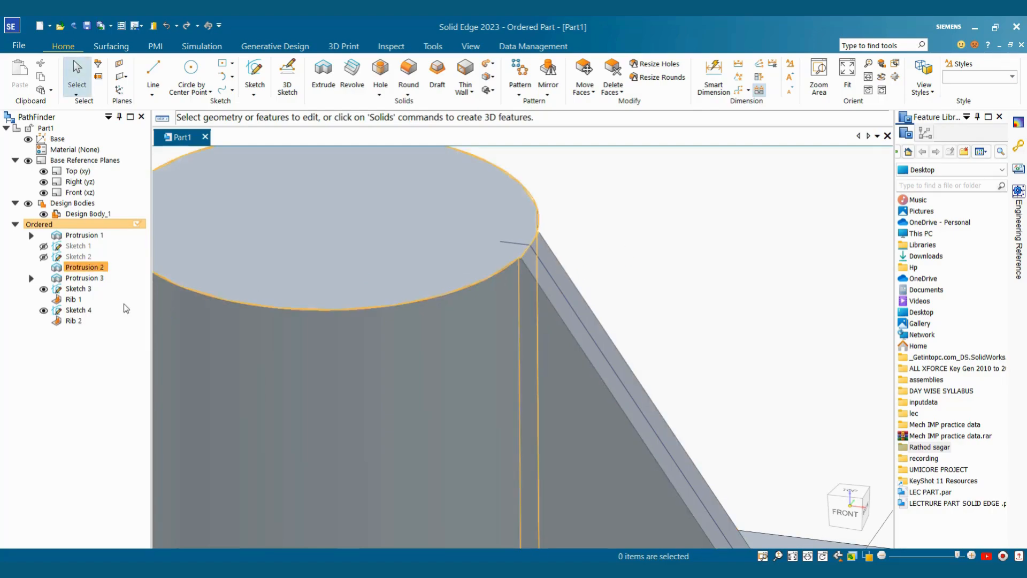
{"action": "left_click", "coordinate": [77, 310]}
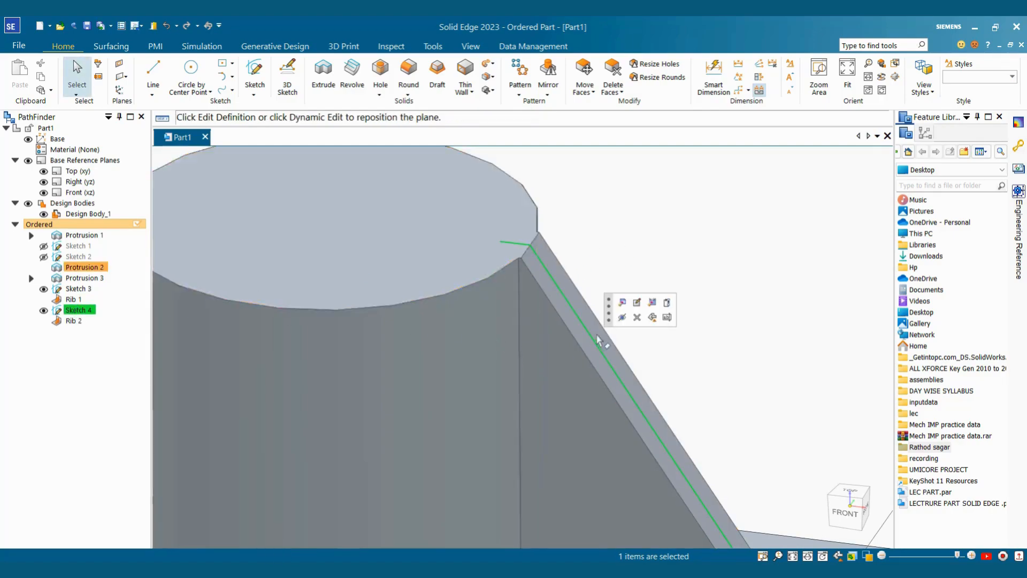
{"action": "left_click", "coordinate": [637, 317]}
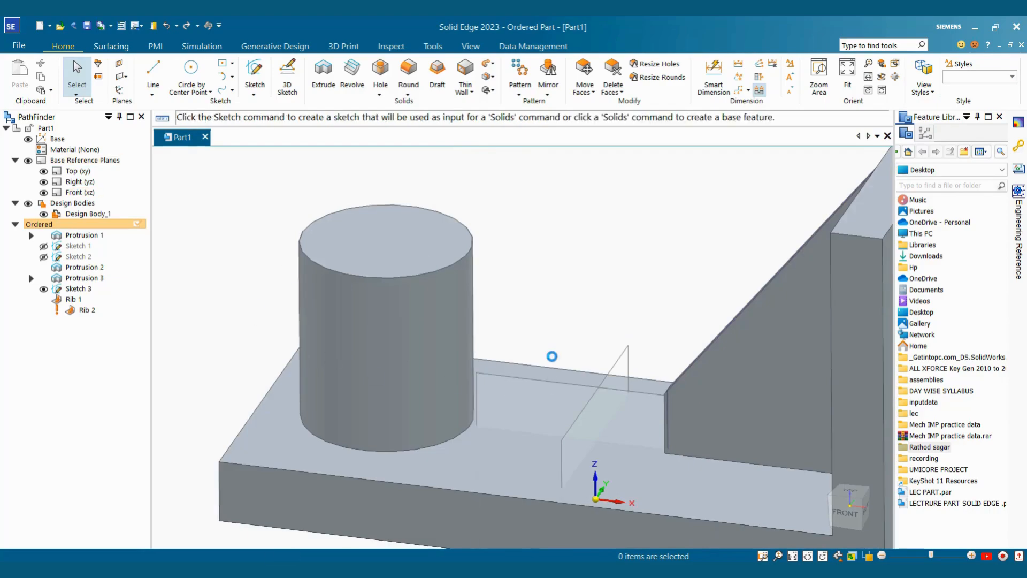
Sketch on the Front (xz) plane a sloped line from the cylinder's side, about 9 mm below its top, to the base's upper surface
{"action": "left_click", "coordinate": [548, 388]}
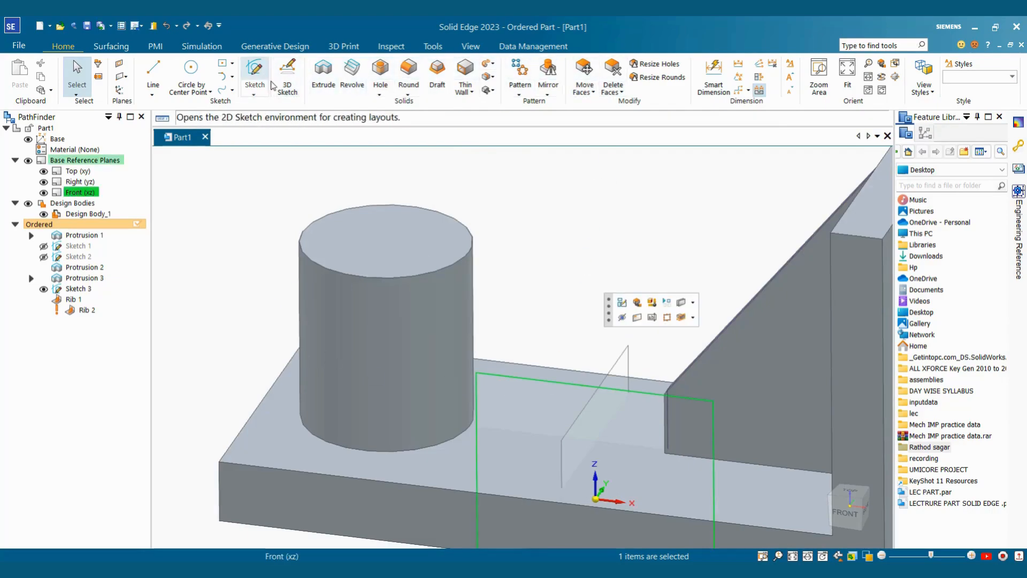
{"action": "left_click", "coordinate": [258, 72]}
{"action": "left_click", "coordinate": [152, 76]}
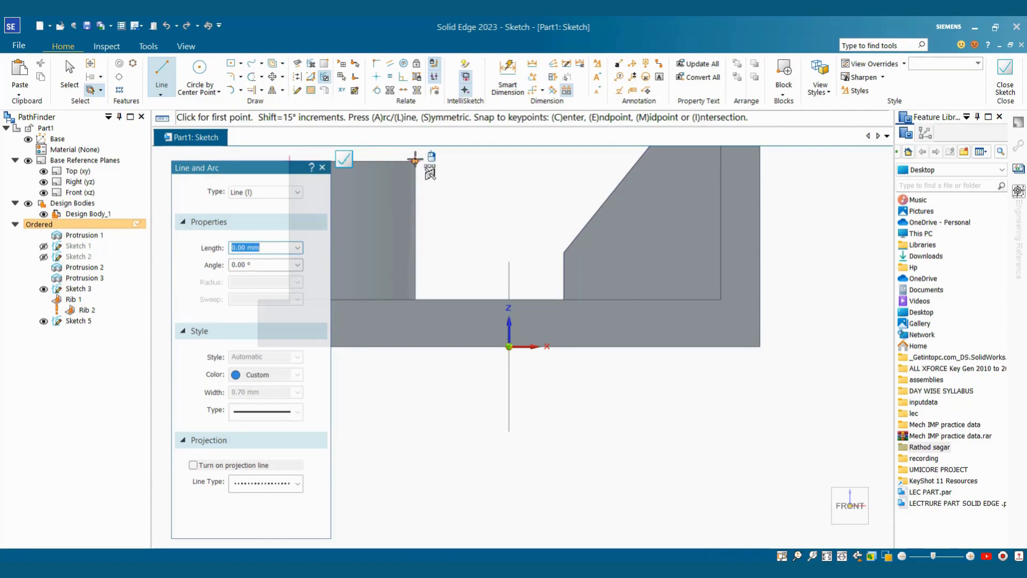
{"action": "scroll", "coordinate": [415, 159], "scroll_direction": "up", "scroll_amount": 3}
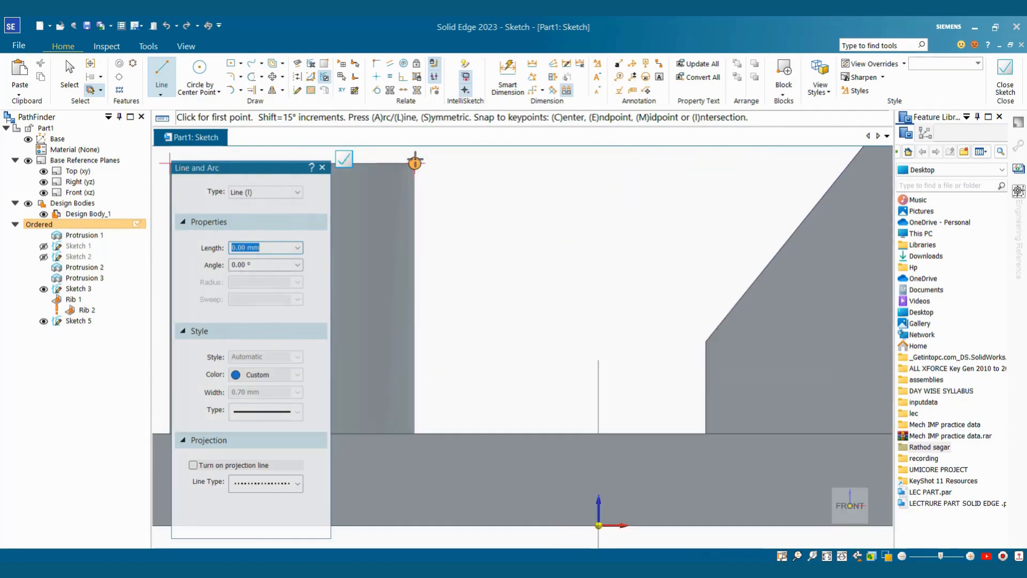
{"action": "left_click", "coordinate": [415, 191]}
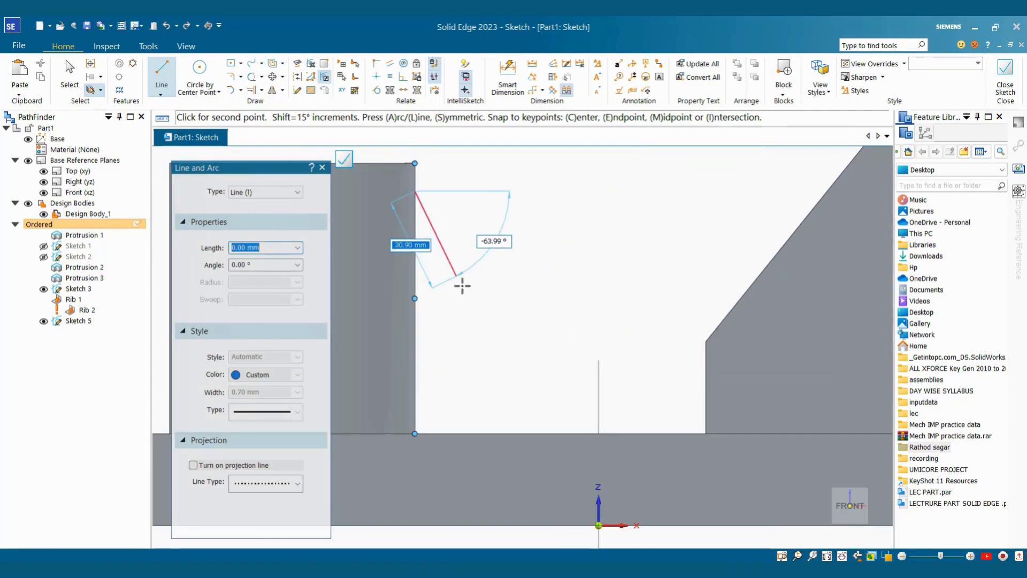
{"action": "left_click", "coordinate": [578, 433]}
Dimension the vertical distance from the cylinder's top edge to the sloped line's upper end as 10 mm
{"action": "left_click", "coordinate": [508, 77]}
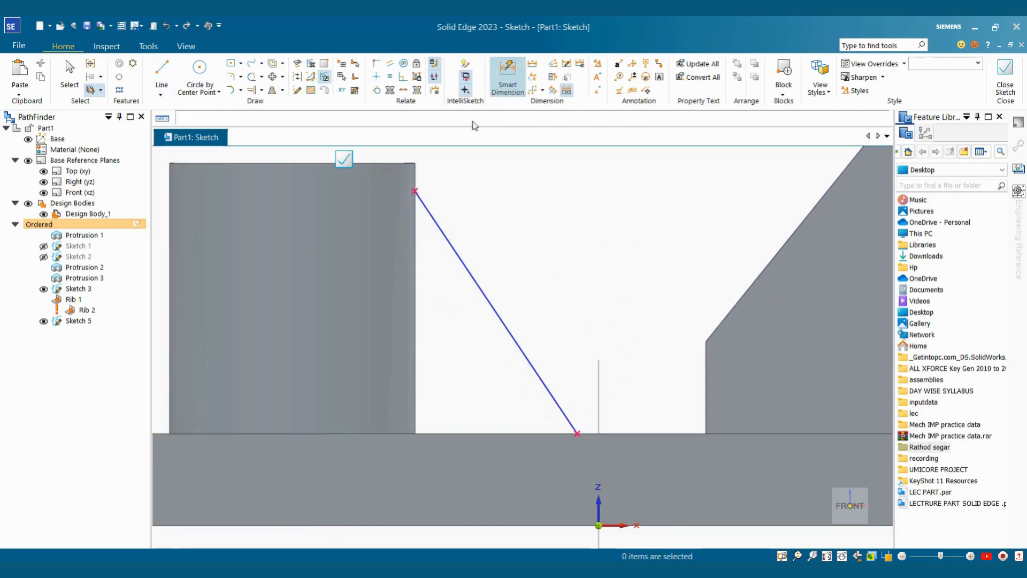
{"action": "left_click", "coordinate": [415, 176]}
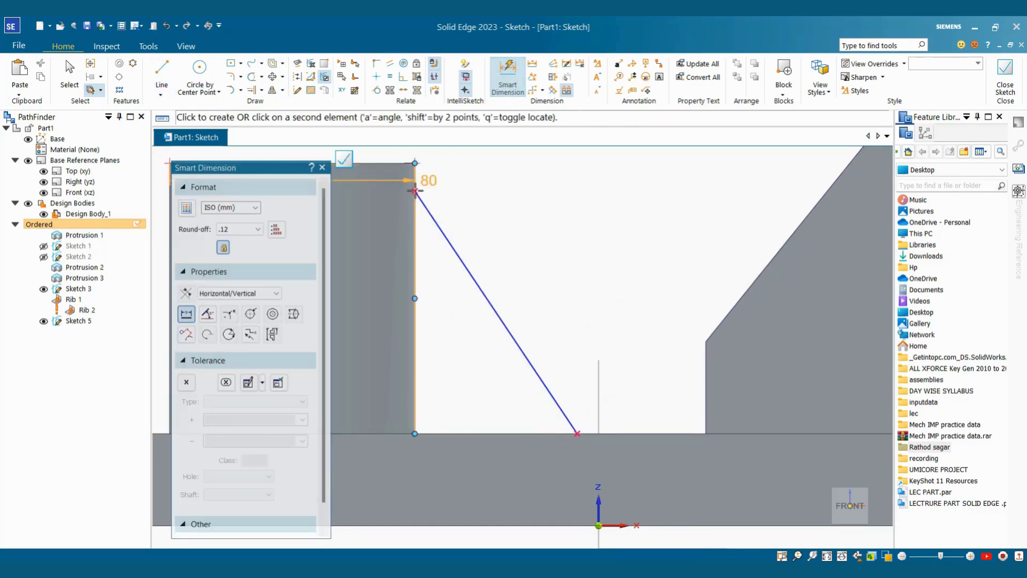
{"action": "left_click", "coordinate": [428, 212]}
{"action": "left_click", "coordinate": [440, 172]}
{"action": "type", "text": "1"}
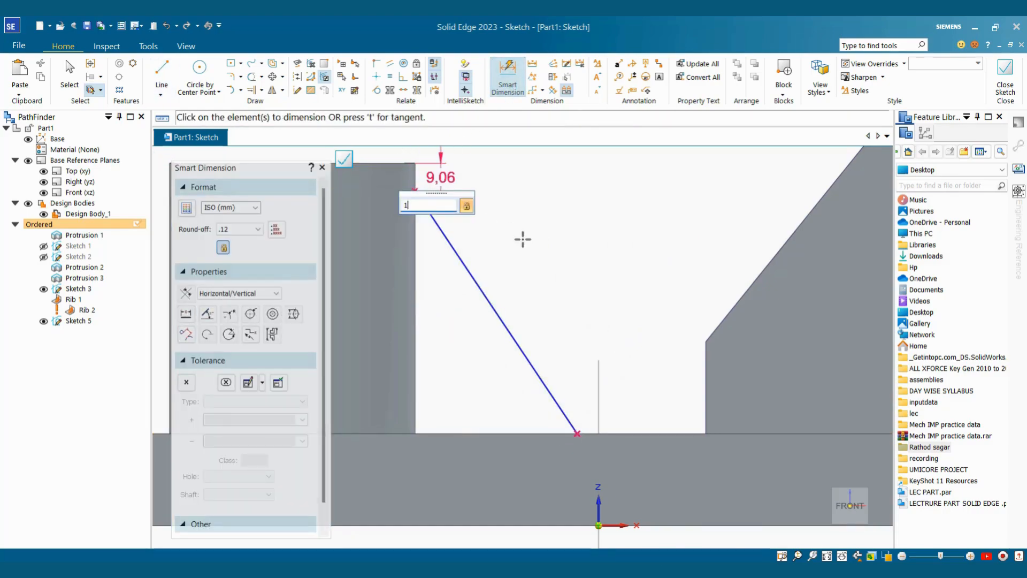
{"action": "type", "text": "0"}
{"action": "key", "text": "Return"}
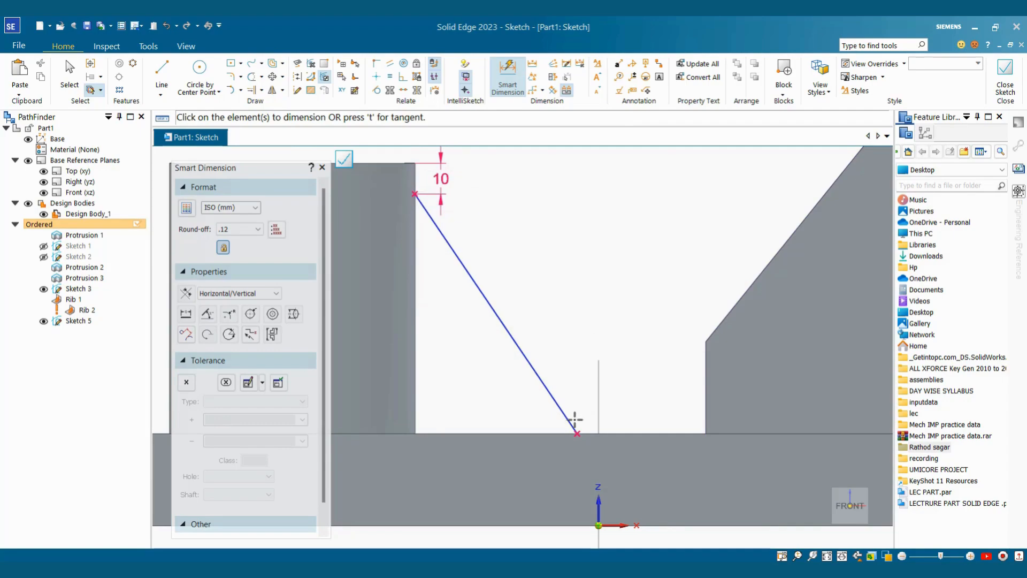
Dimension the horizontal distance from the cylinder's side to the sloped line's lower end as 60 mm and close the sketch
{"action": "left_click", "coordinate": [417, 392]}
{"action": "left_click", "coordinate": [576, 433]}
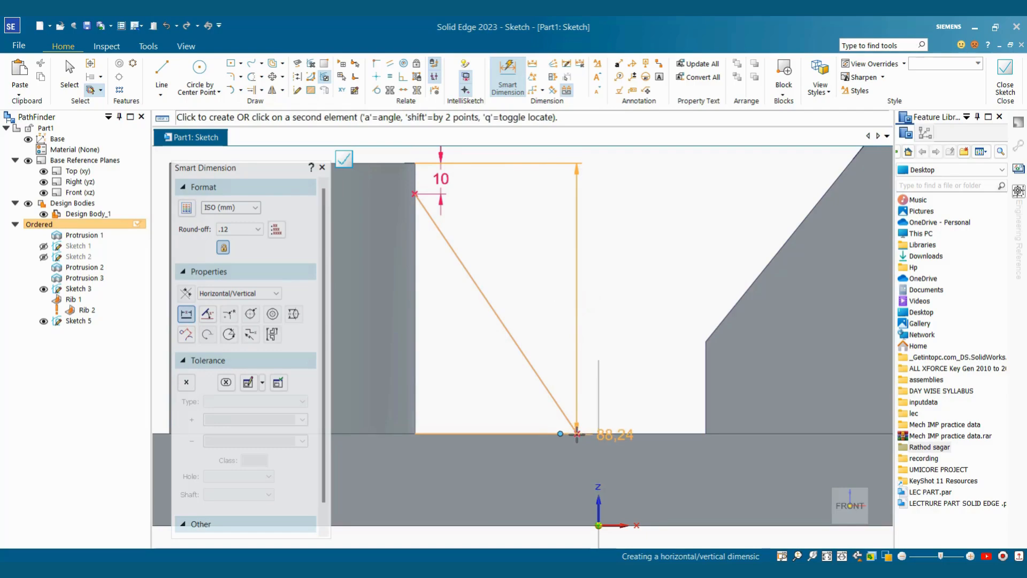
{"action": "left_click", "coordinate": [558, 476]}
{"action": "type", "text": "60"}
{"action": "key", "text": "Return"}
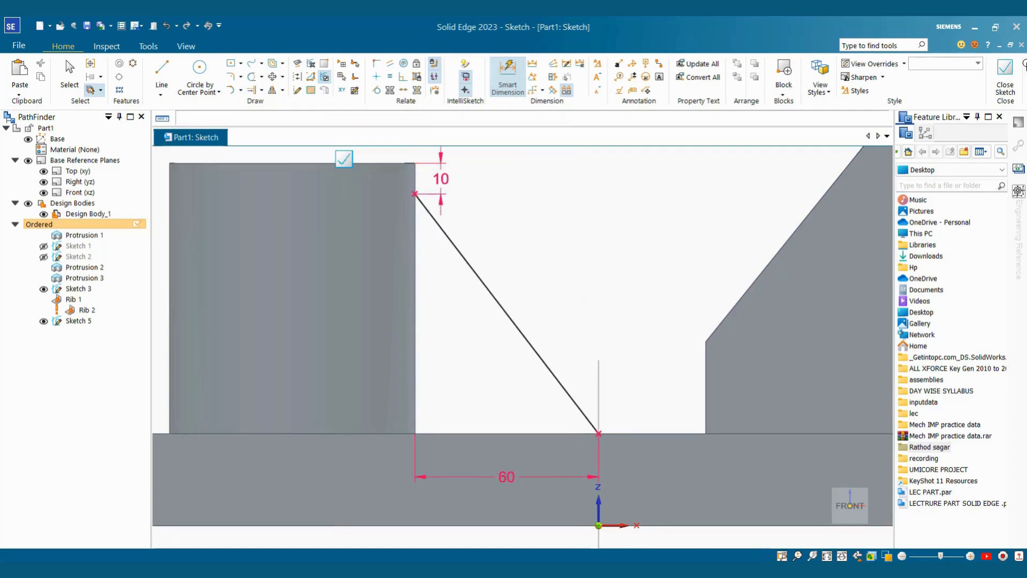
{"action": "left_click", "coordinate": [1006, 75]}
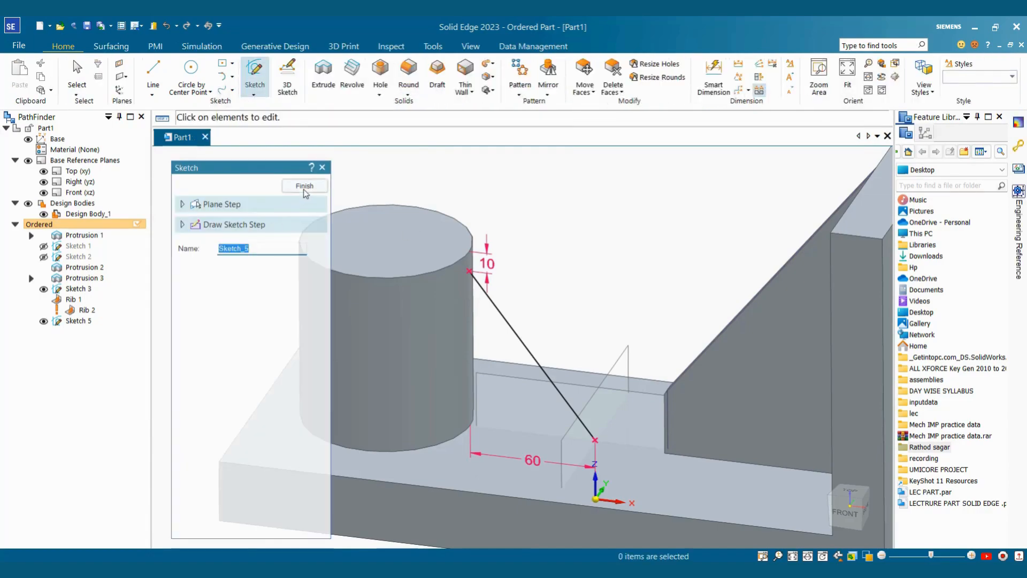
Finish the sketch and build a rib from its sloped line, filling the corner between the cylinder's side and the base
{"action": "left_click", "coordinate": [304, 187]}
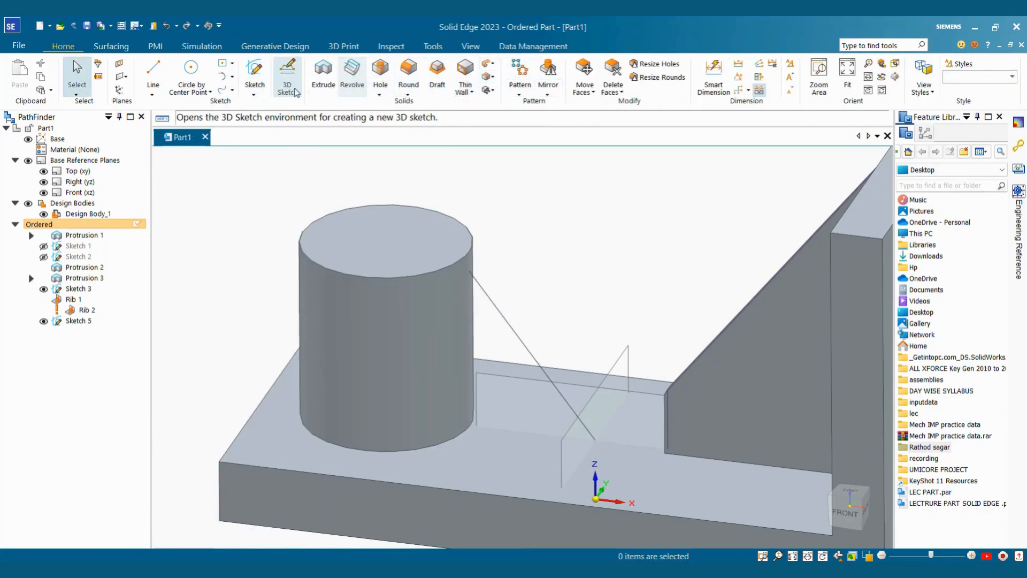
{"action": "left_click", "coordinate": [473, 92]}
{"action": "left_click", "coordinate": [484, 135]}
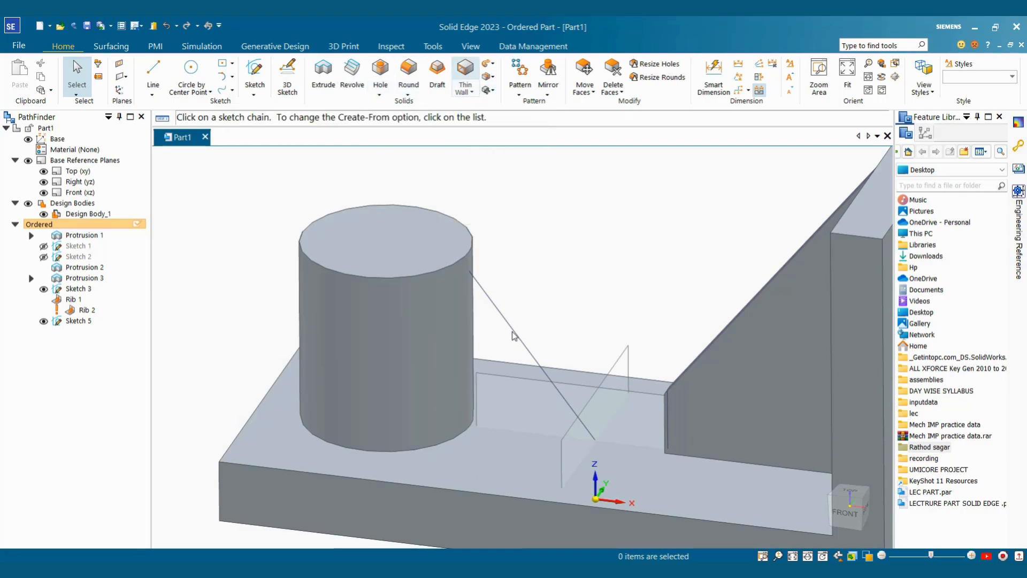
{"action": "left_click", "coordinate": [484, 307]}
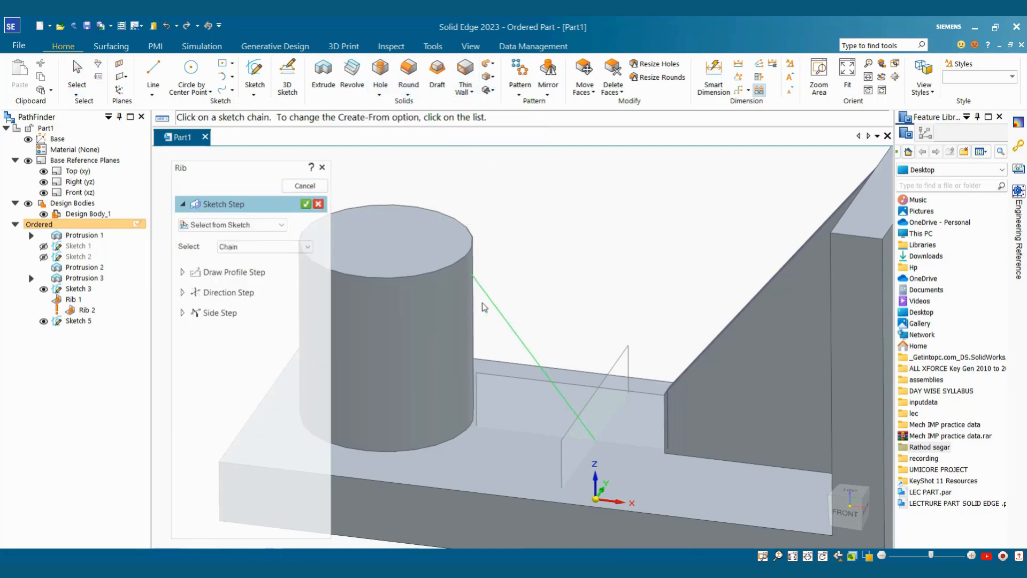
{"action": "left_click", "coordinate": [305, 204]}
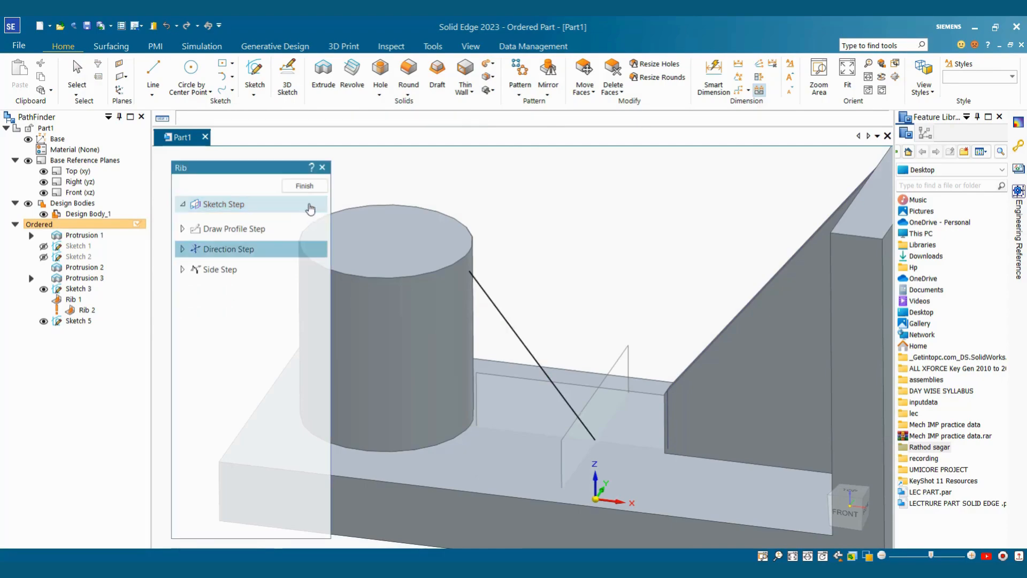
{"action": "left_click", "coordinate": [509, 359]}
{"action": "scroll", "coordinate": [454, 286], "scroll_direction": "up", "scroll_amount": 2}
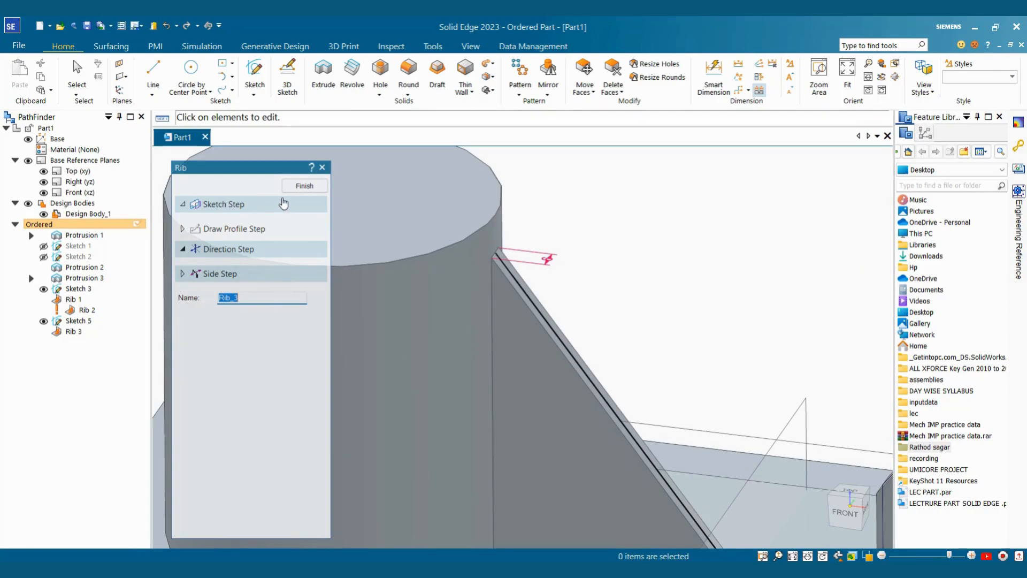
{"action": "left_click", "coordinate": [305, 186]}
{"action": "key", "text": "Escape"}
Examine the new rib's contact with the cylinder and base, and the whole L-shaped part from several angles
{"action": "scroll", "coordinate": [309, 188], "scroll_direction": "down", "scroll_amount": 3}
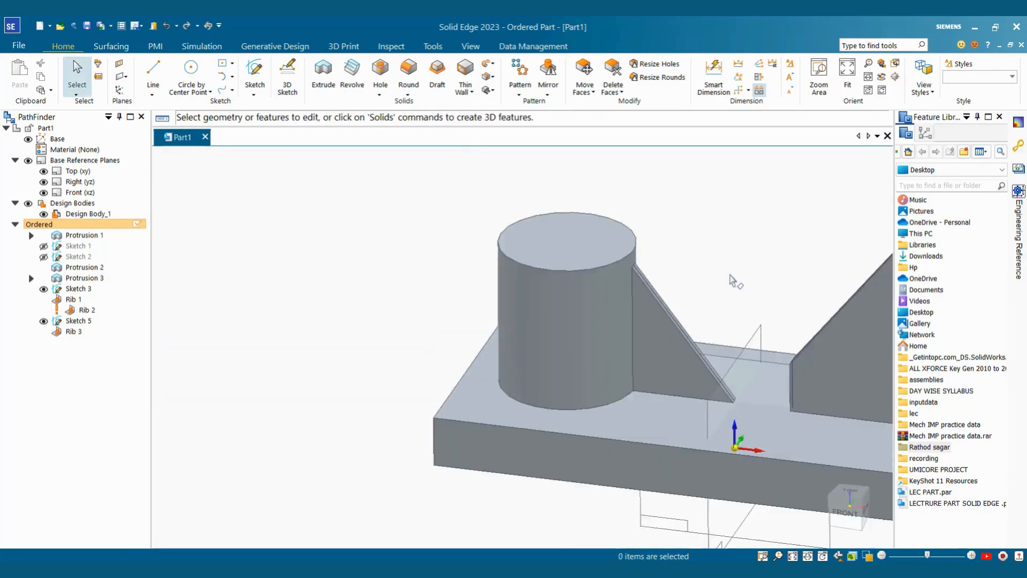
{"action": "scroll", "coordinate": [731, 275], "scroll_direction": "down", "scroll_amount": 3}
{"action": "scroll", "coordinate": [695, 286], "scroll_direction": "up", "scroll_amount": 3}
{"action": "scroll", "coordinate": [678, 291], "scroll_direction": "up", "scroll_amount": 3}
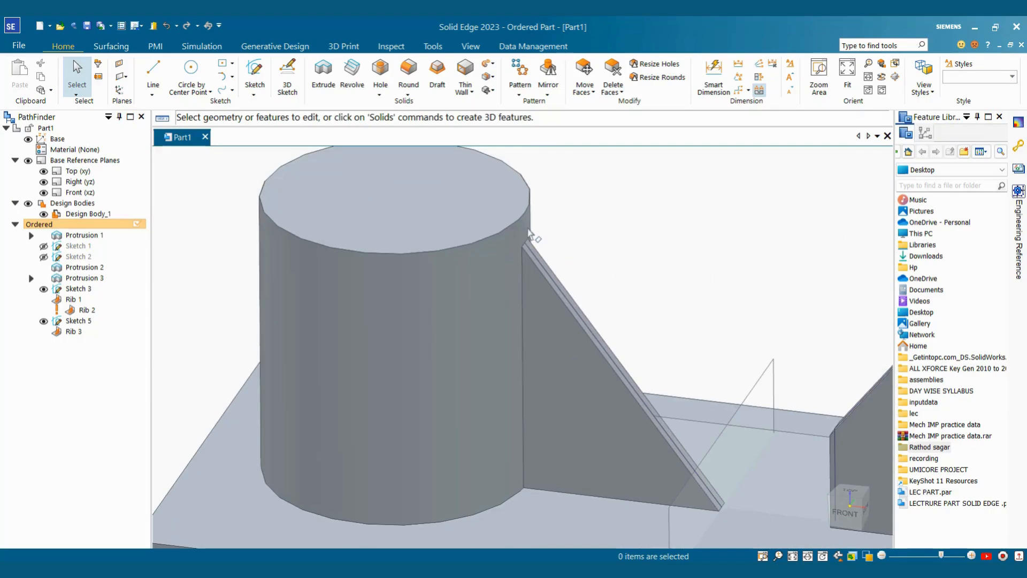
{"action": "scroll", "coordinate": [620, 288], "scroll_direction": "down", "scroll_amount": 4}
{"action": "scroll", "coordinate": [535, 281], "scroll_direction": "up", "scroll_amount": 2}
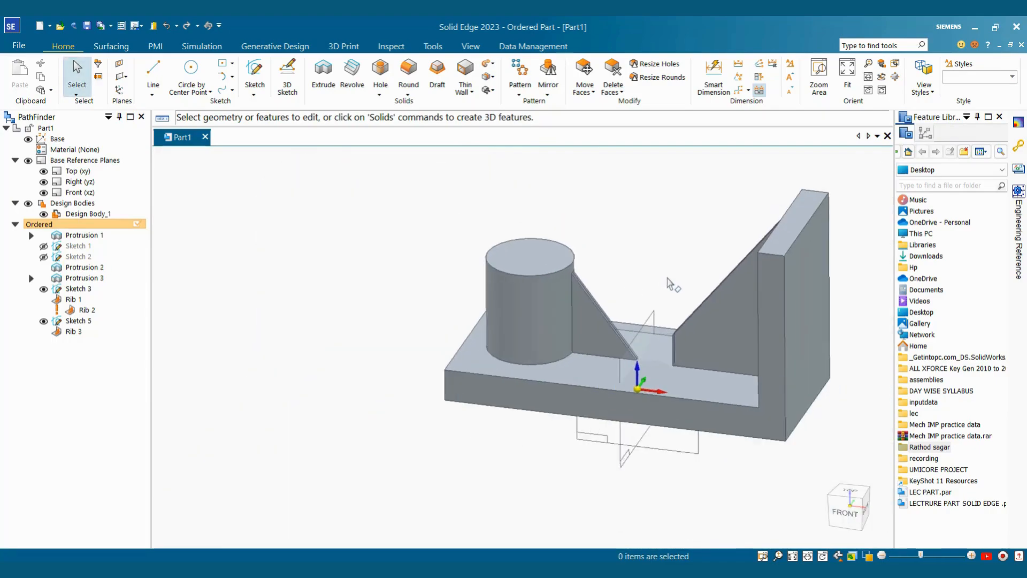
{"action": "scroll", "coordinate": [650, 238], "scroll_direction": "down", "scroll_amount": 3}
{"action": "scroll", "coordinate": [751, 295], "scroll_direction": "up", "scroll_amount": 3}
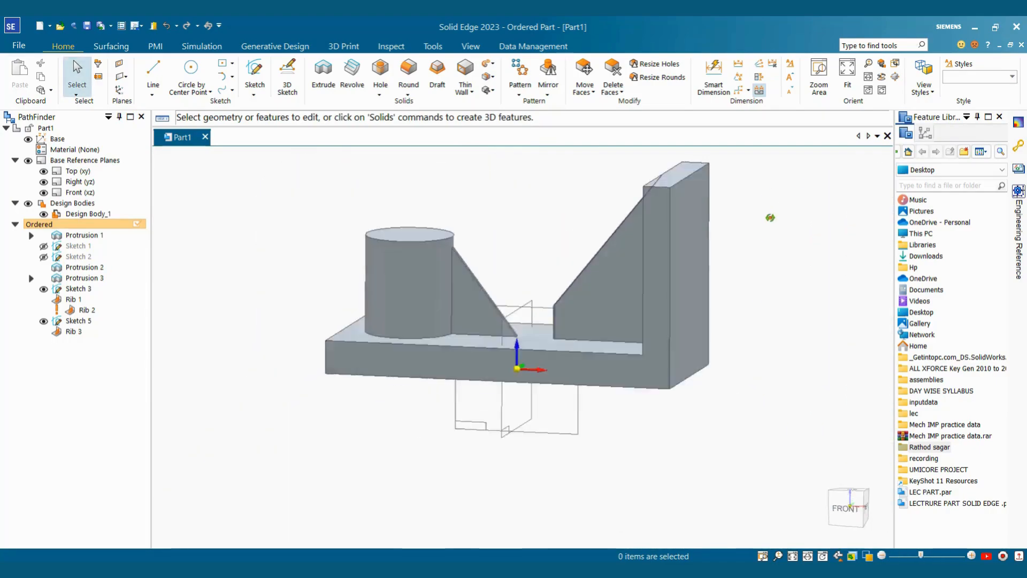
{"action": "scroll", "coordinate": [799, 293], "scroll_direction": "down", "scroll_amount": 4}
{"action": "scroll", "coordinate": [784, 230], "scroll_direction": "up", "scroll_amount": 2}
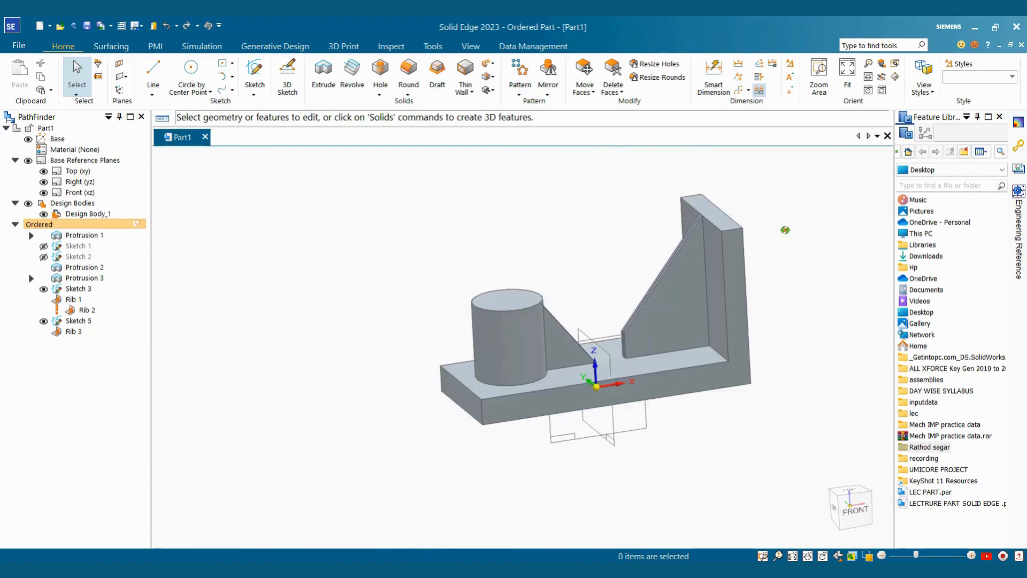